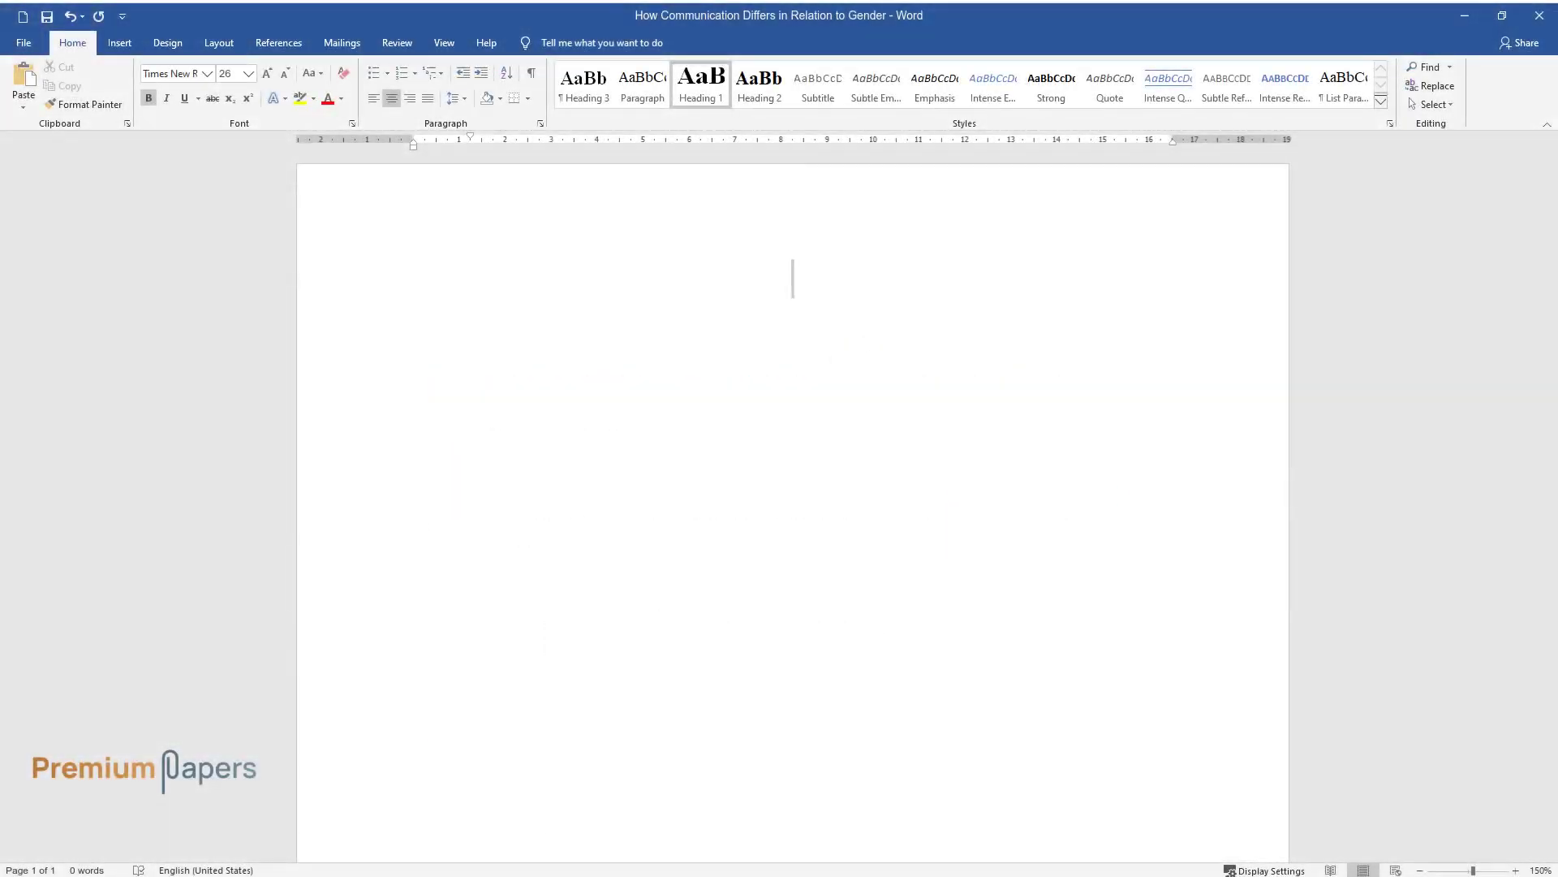
Type the title 'How Communication Differs in Relation to Gender', then begin the body with 'Communication can be defined as…'
{"action": "type", "text": "How Communica"}
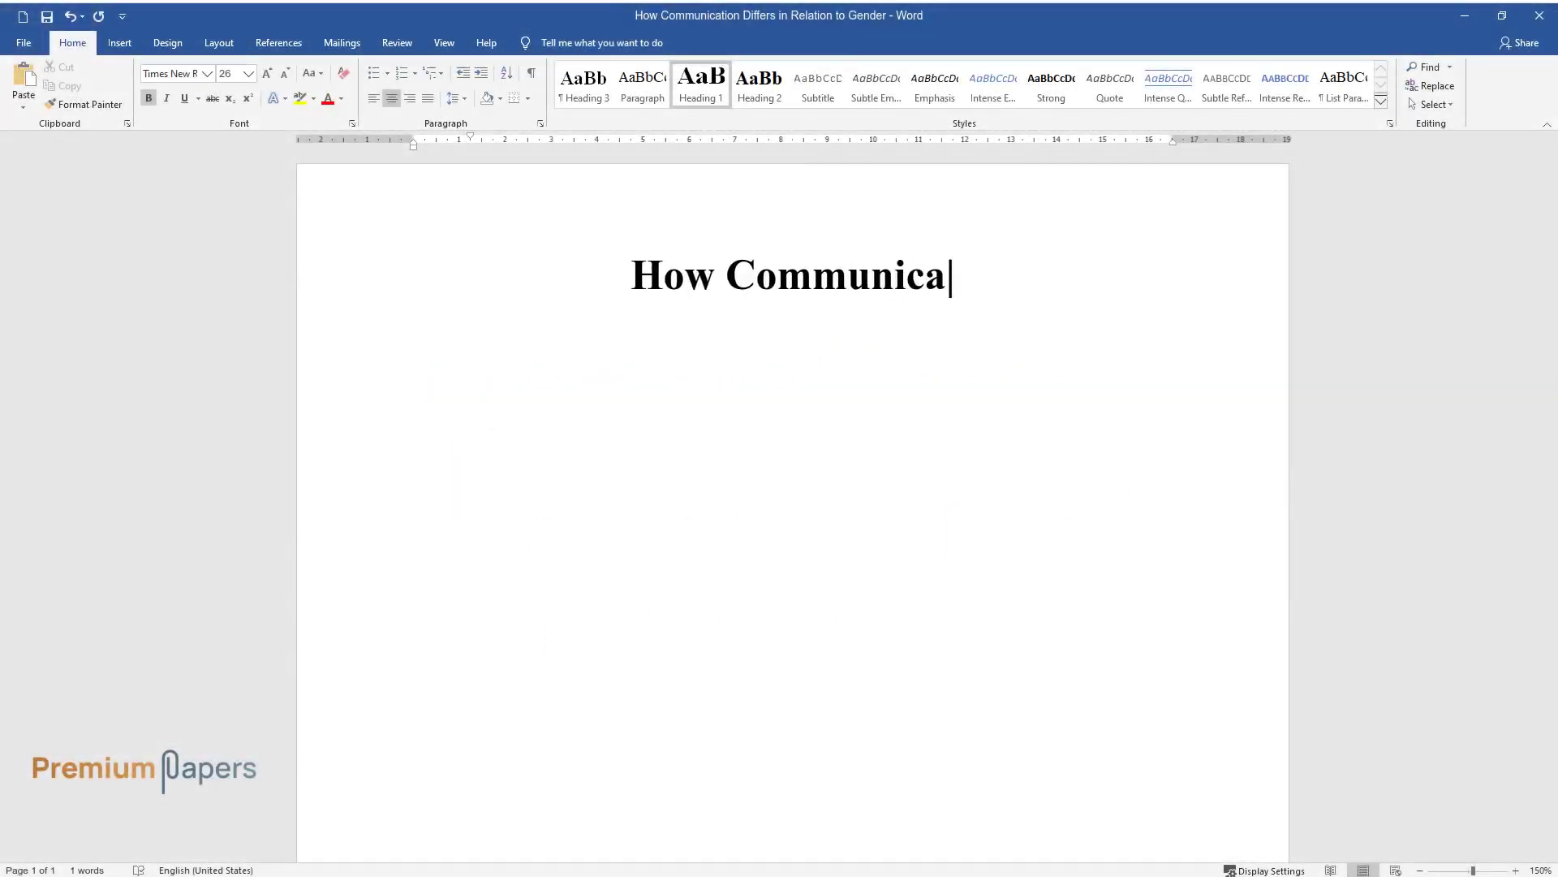
{"action": "type", "text": "tion Differs in Relation to Gender"}
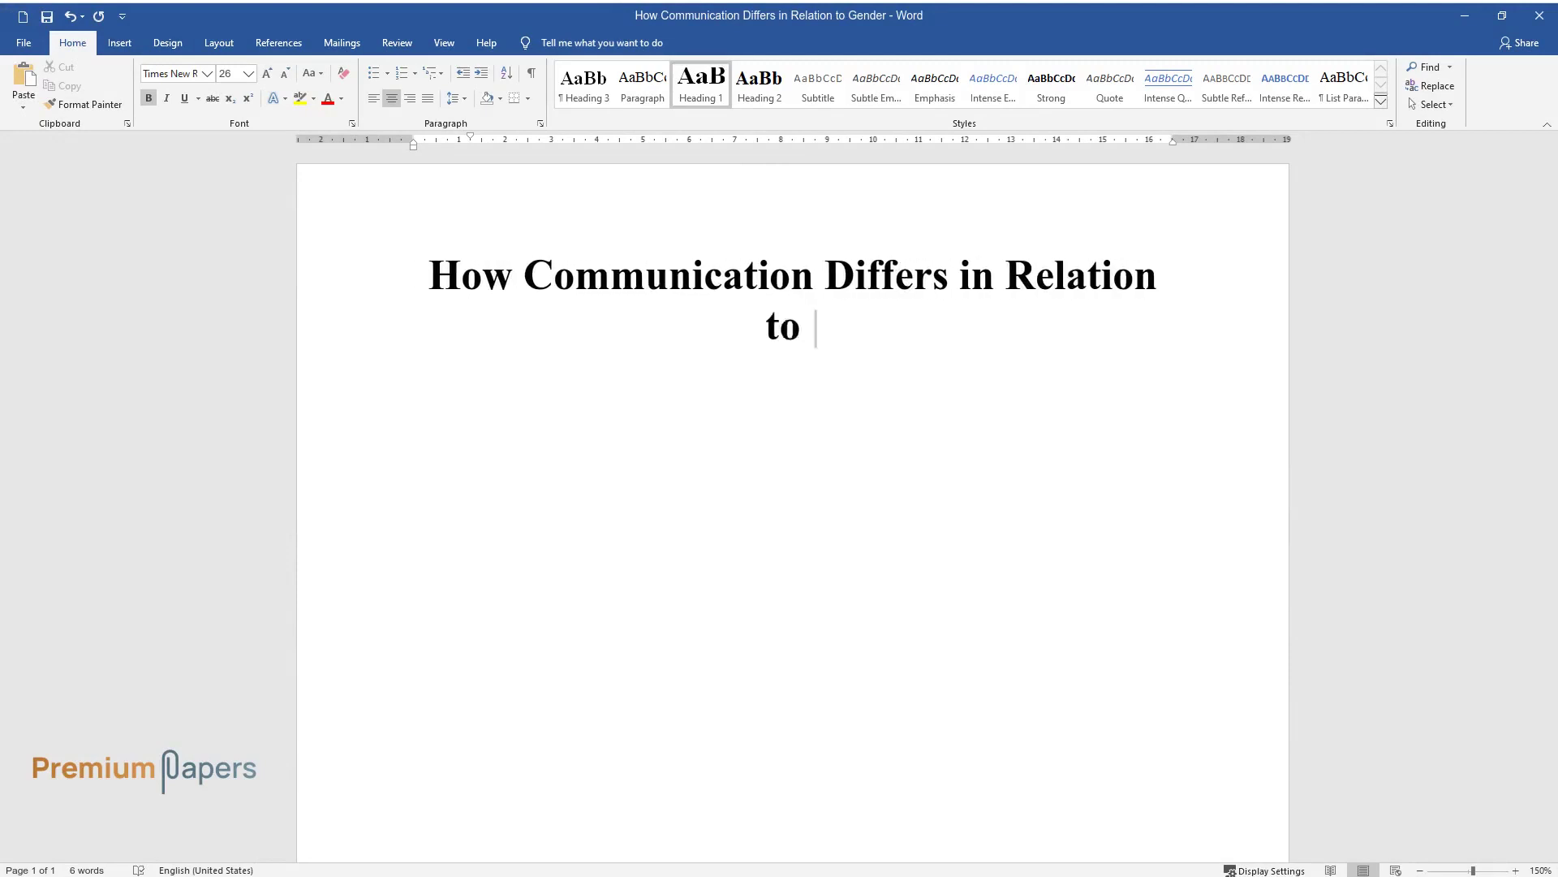
{"action": "key", "text": "Return"}
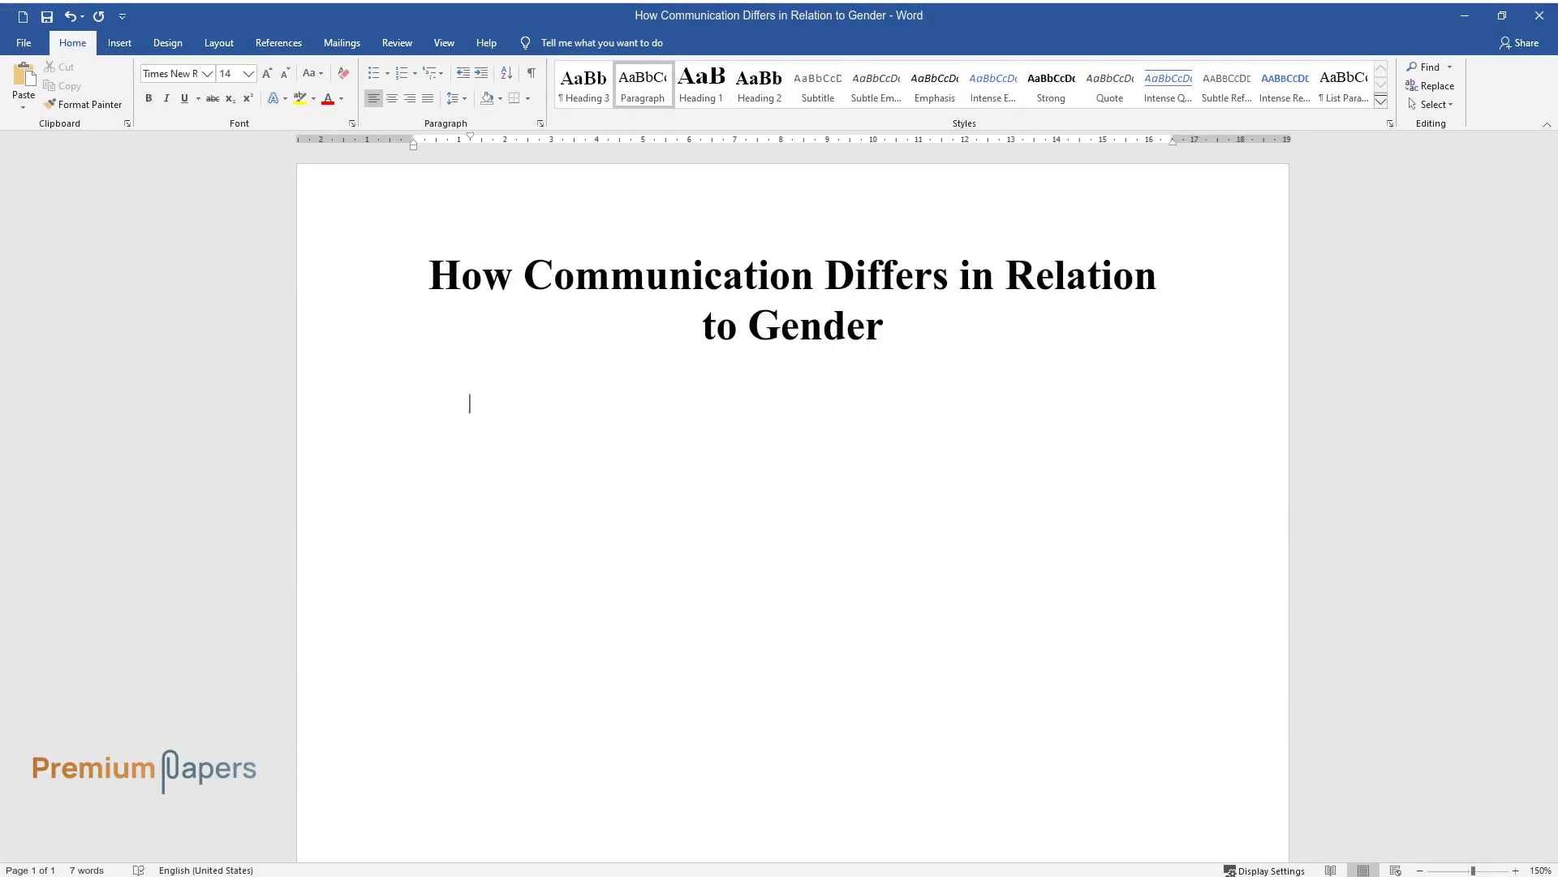
{"action": "type", "text": "Communication can be defined as "}
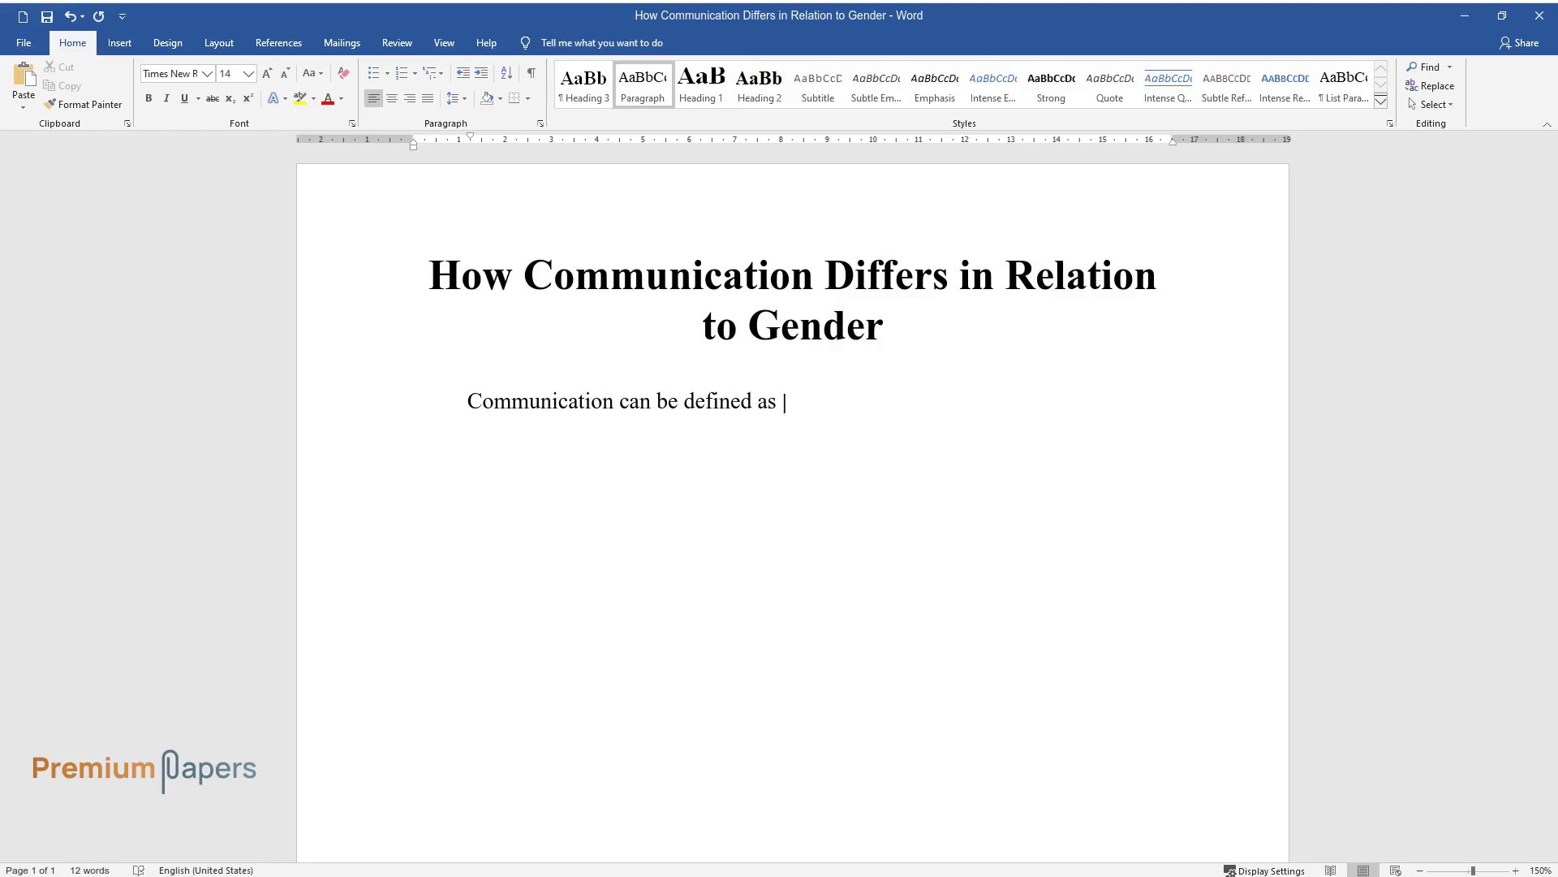
{"action": "type", "text": "the exchange or passage of messag"}
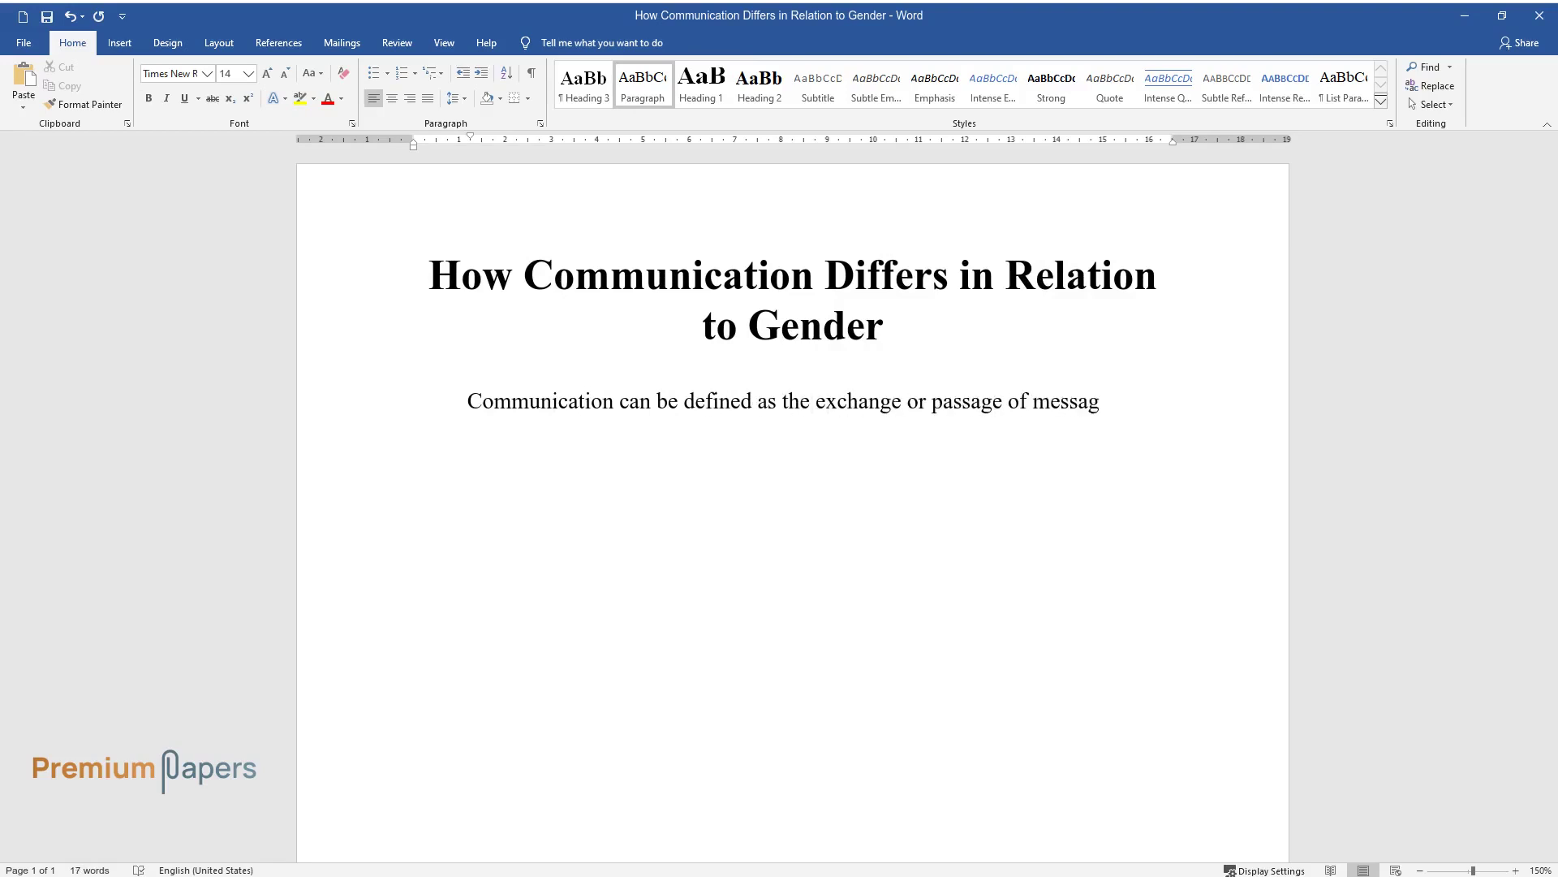
{"action": "type", "text": "es from one individual to anothe"}
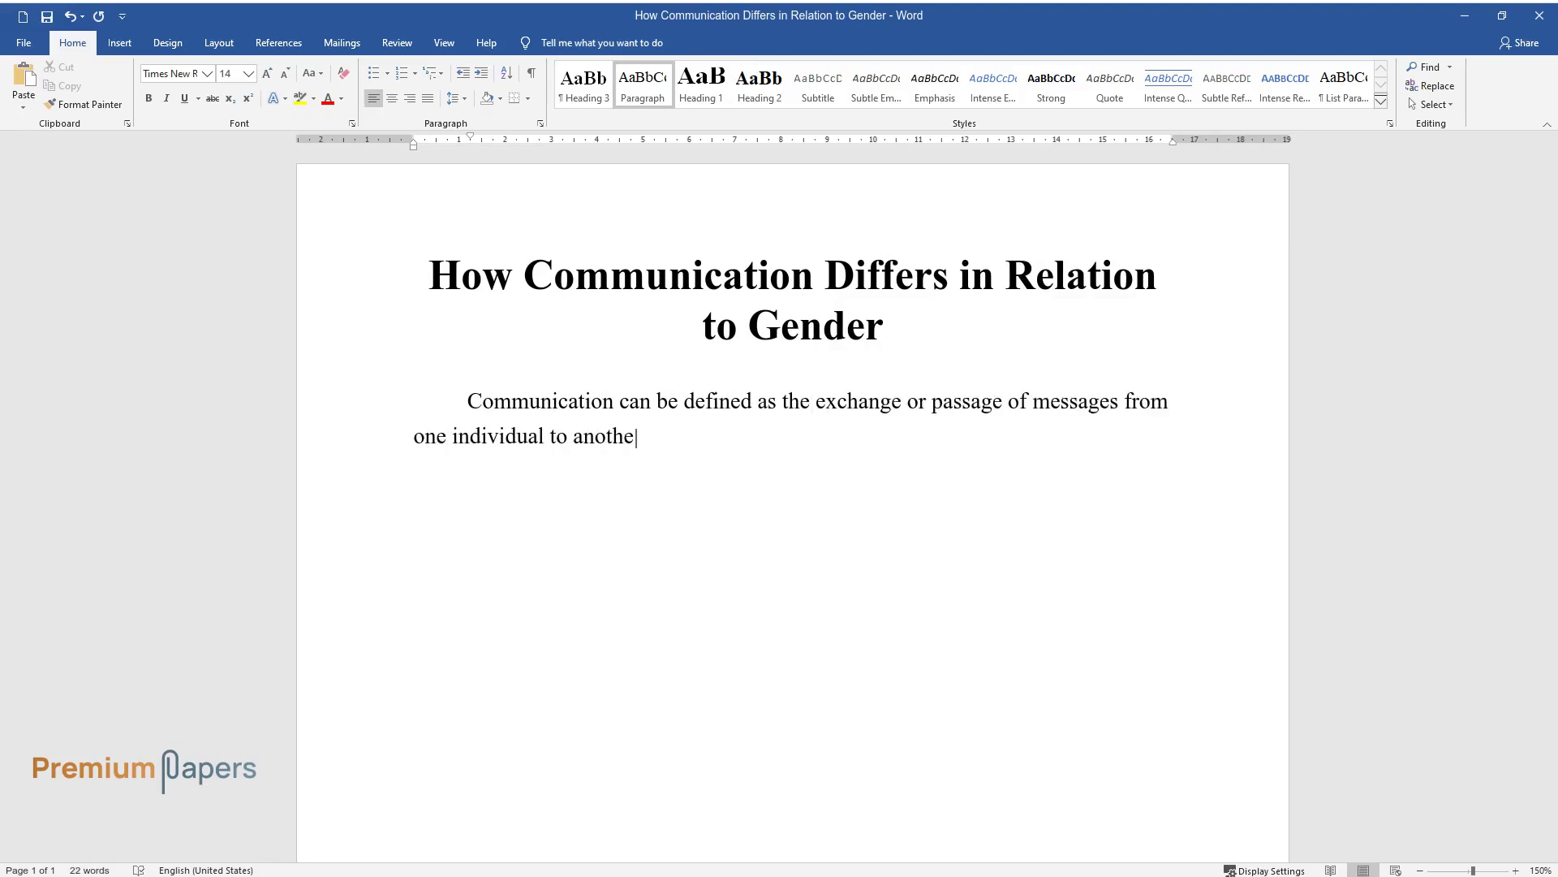
{"action": "type", "text": "r to create or influence meaning"}
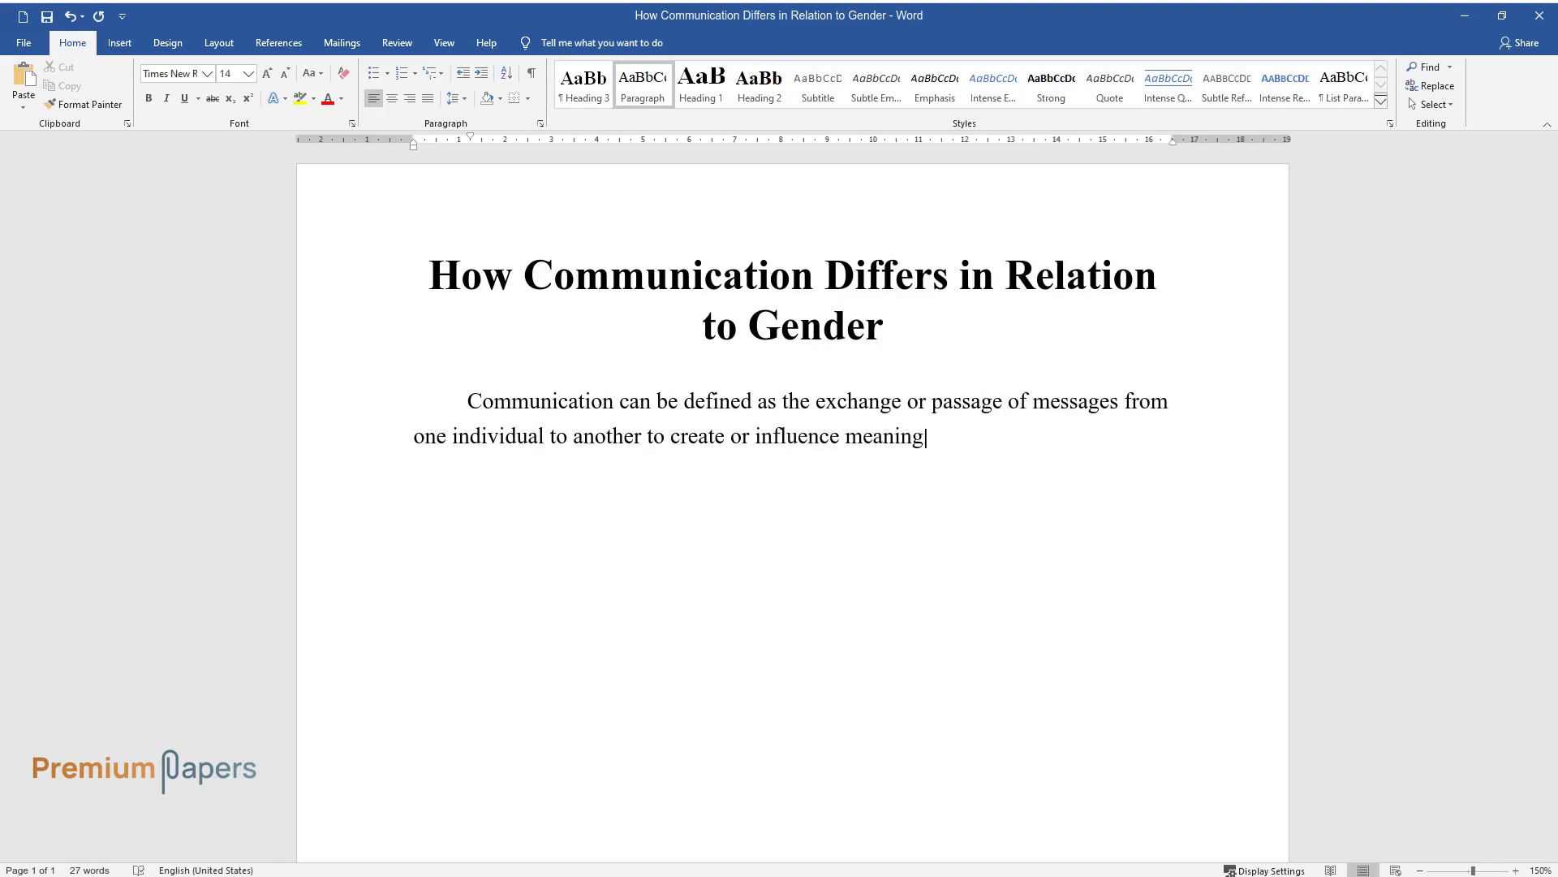
{"action": "type", "text": "s assigned to certain events. Contrary to many p"}
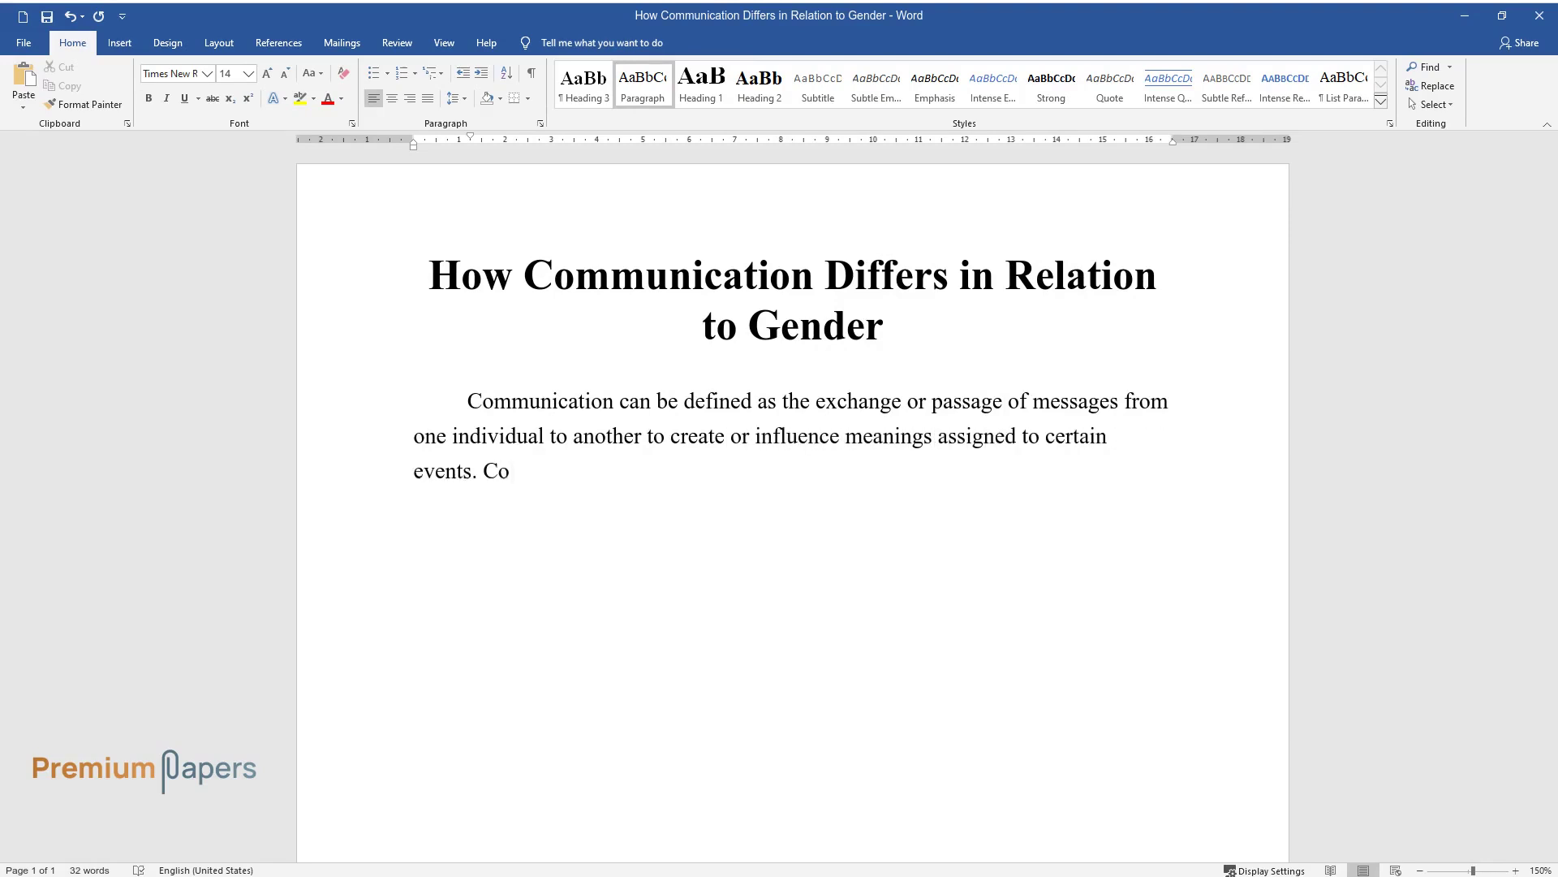
{"action": "type", "text": "eople’s perceptio"}
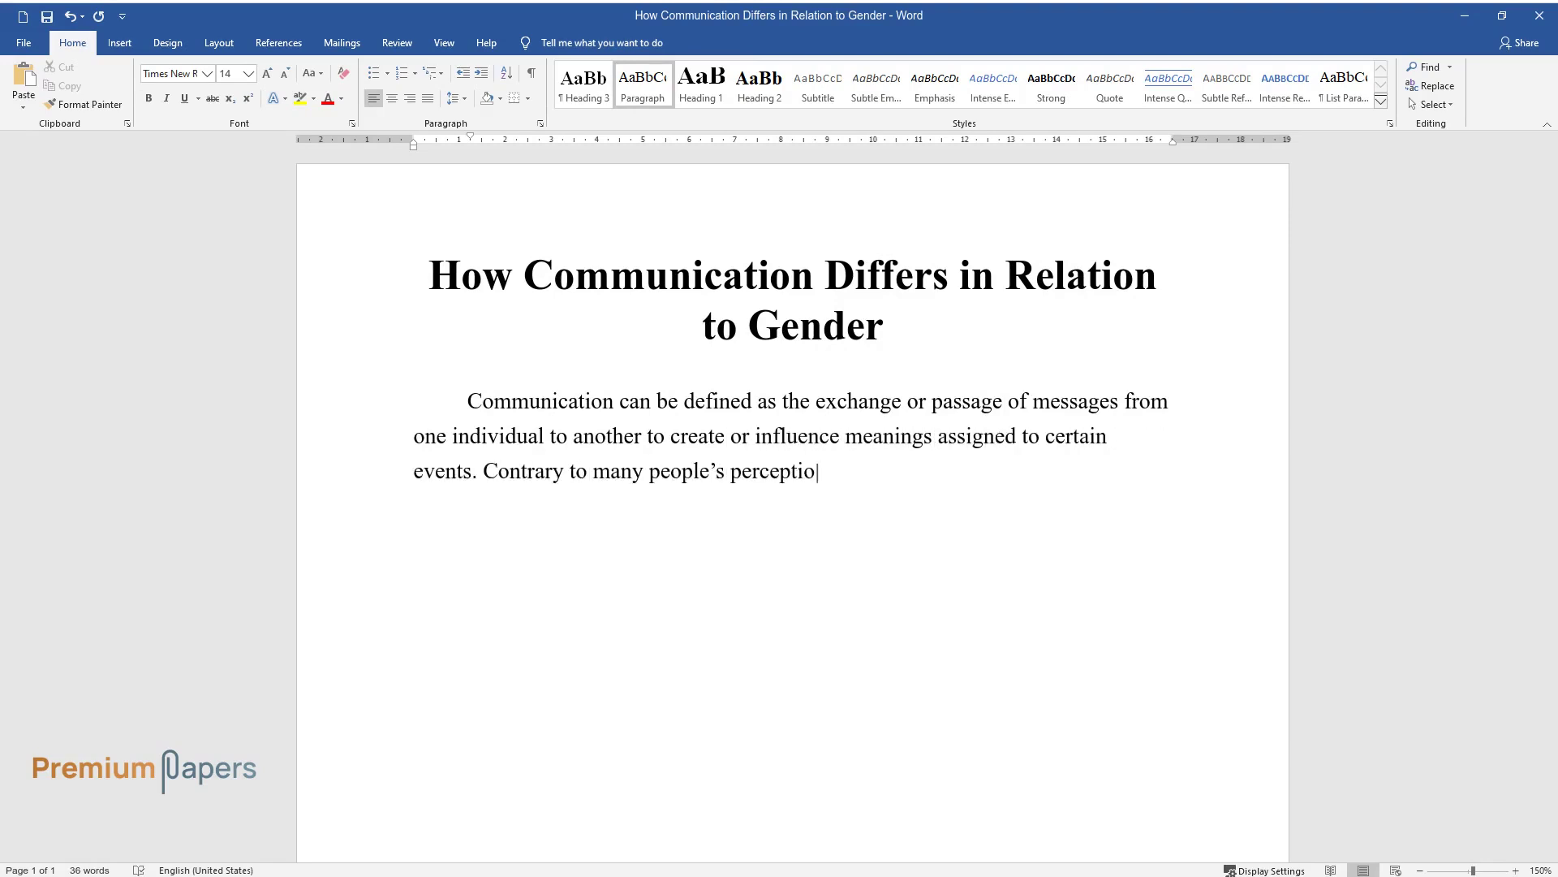
{"action": "type", "text": "n, communication is not a mono-f"}
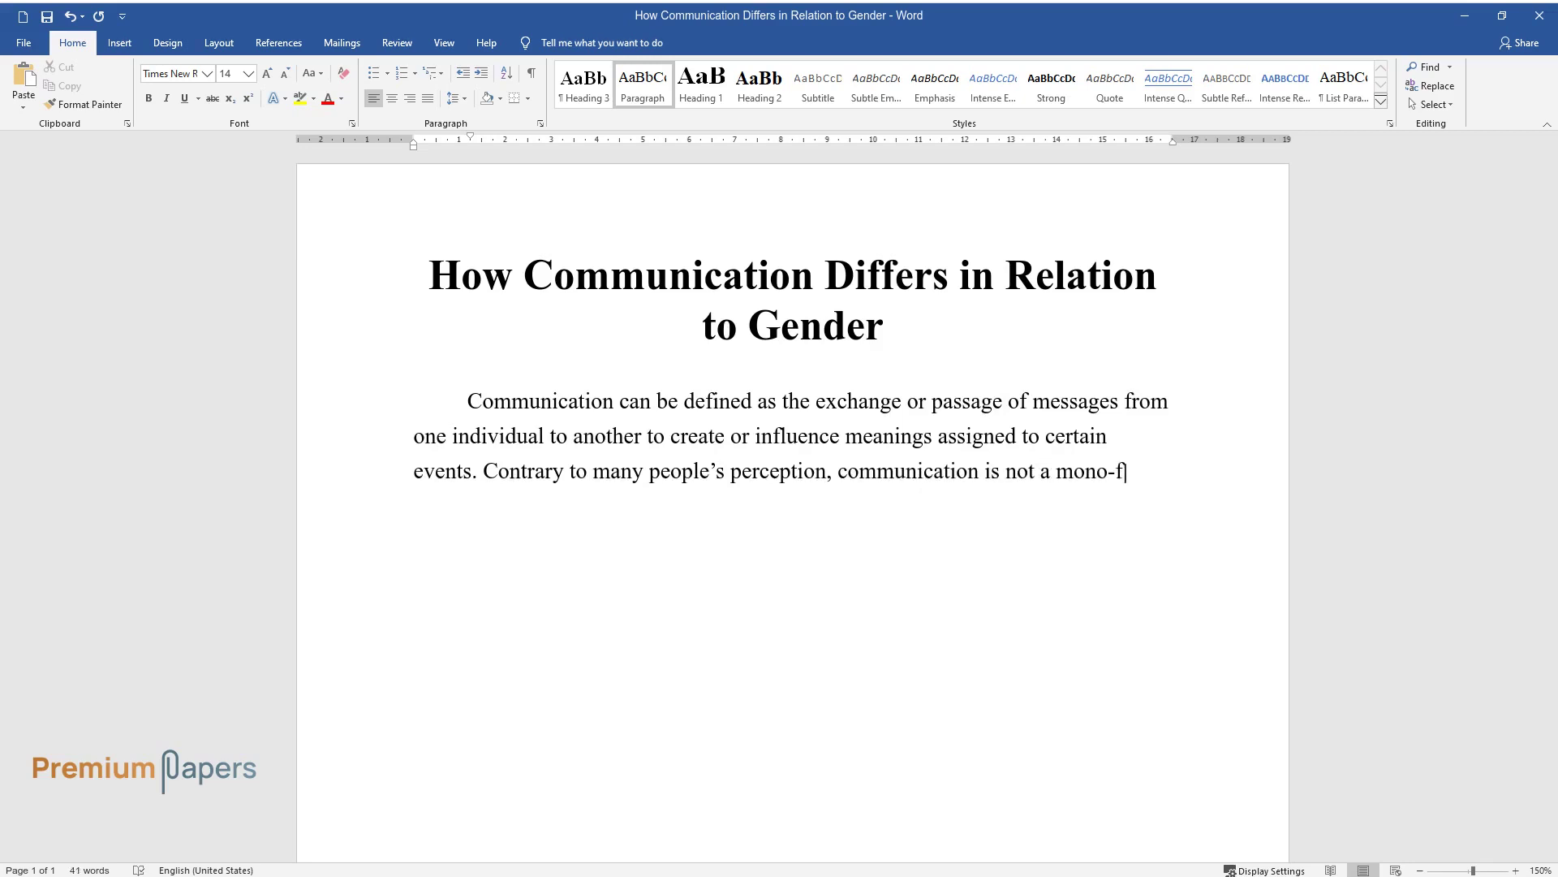
{"action": "type", "text": "aceted phenomenon. A study of it"}
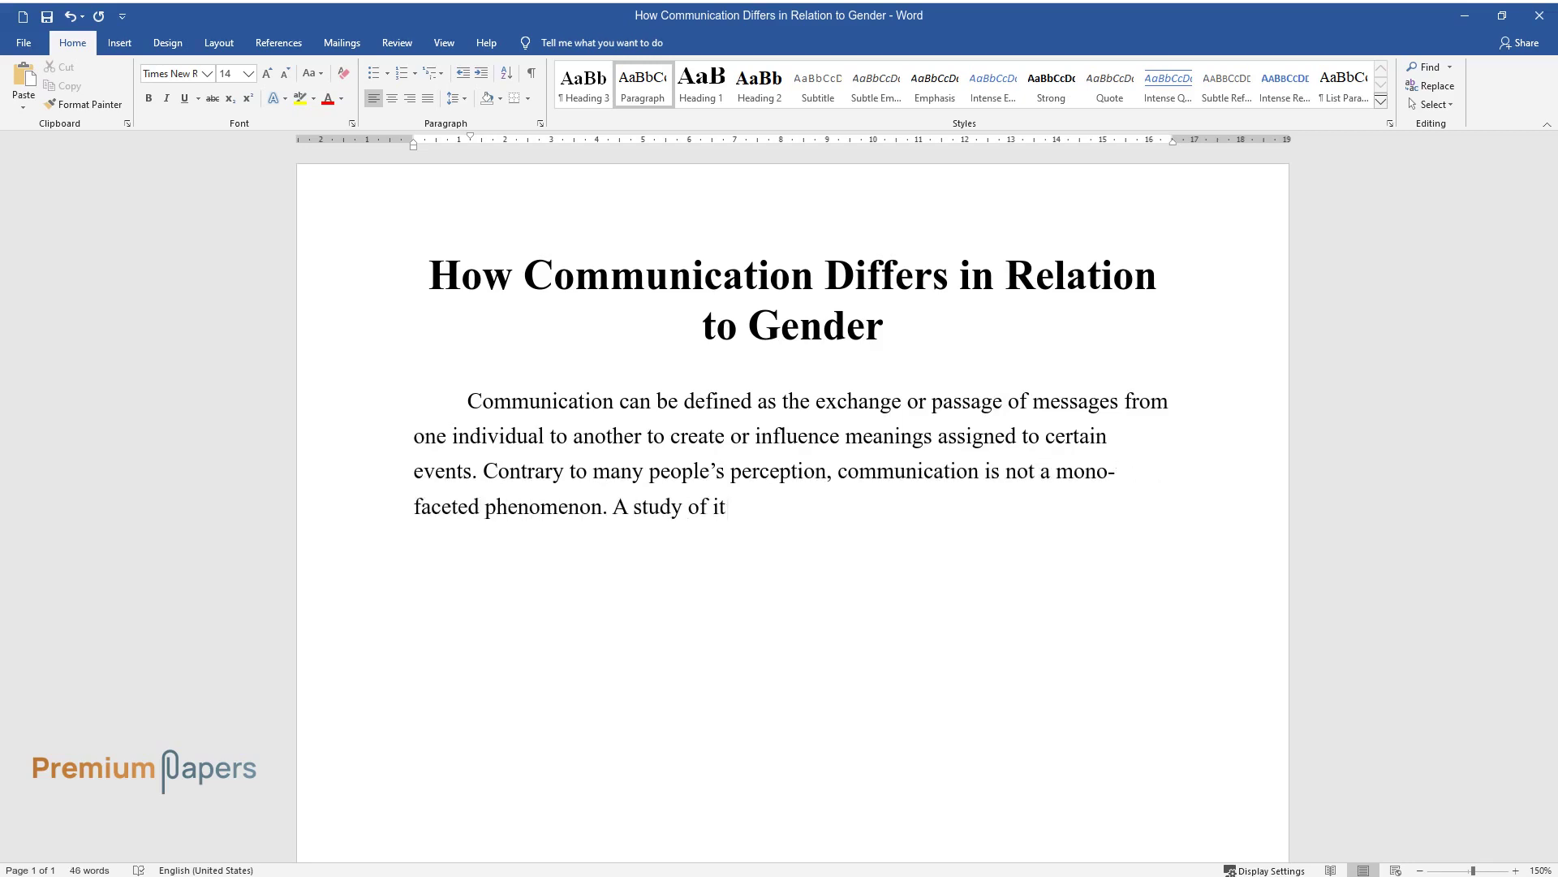
{"action": "type", "text": "s qualities shows that communication is a dynamic proces"}
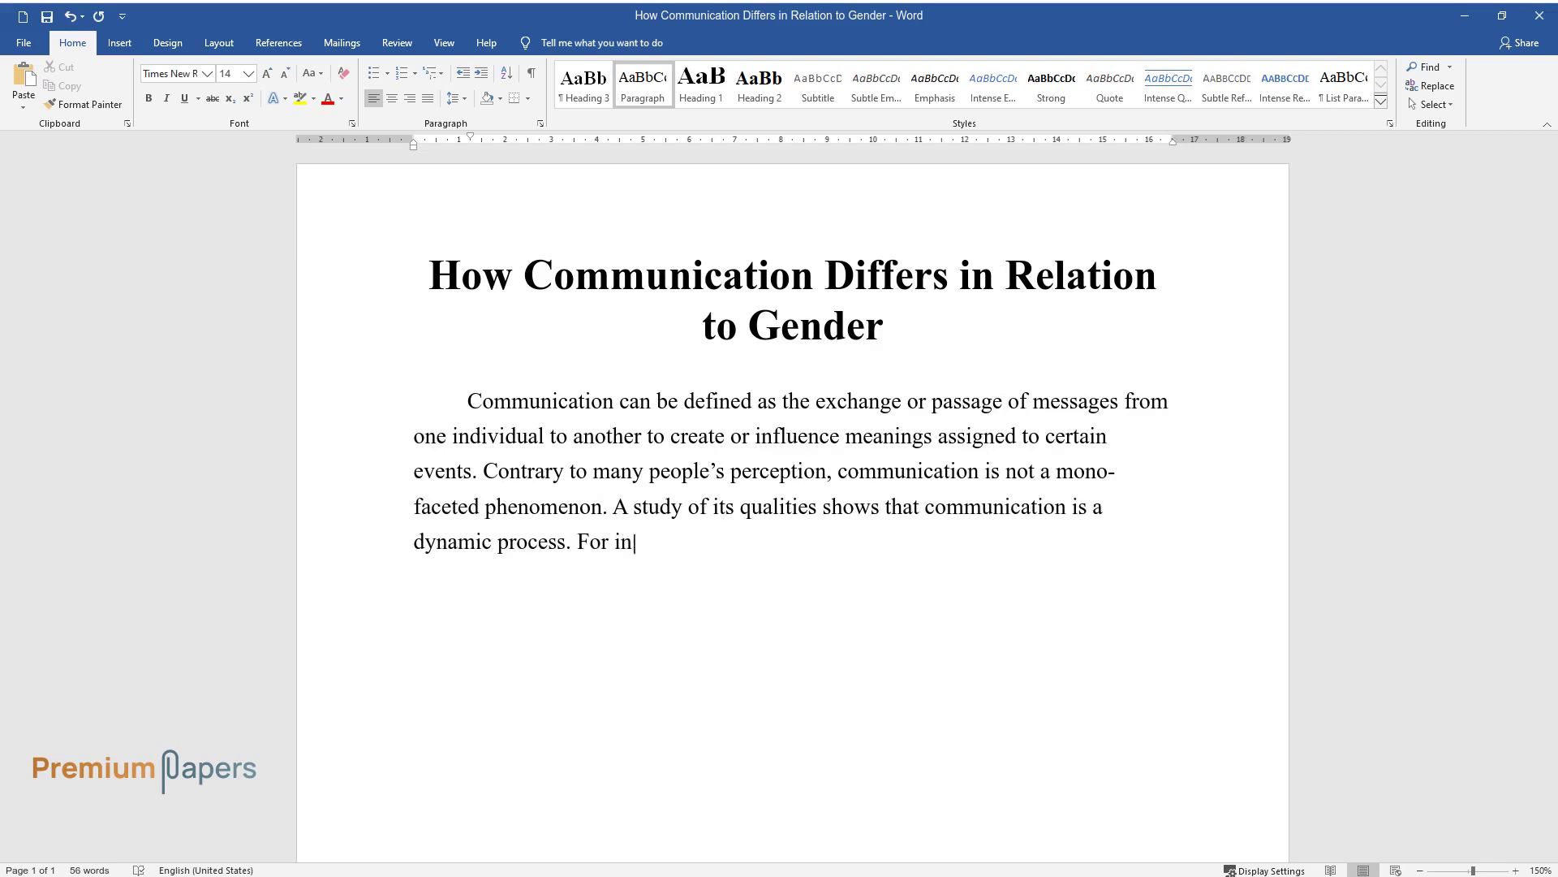
{"action": "type", "text": "s. For instance, communication is multifu"}
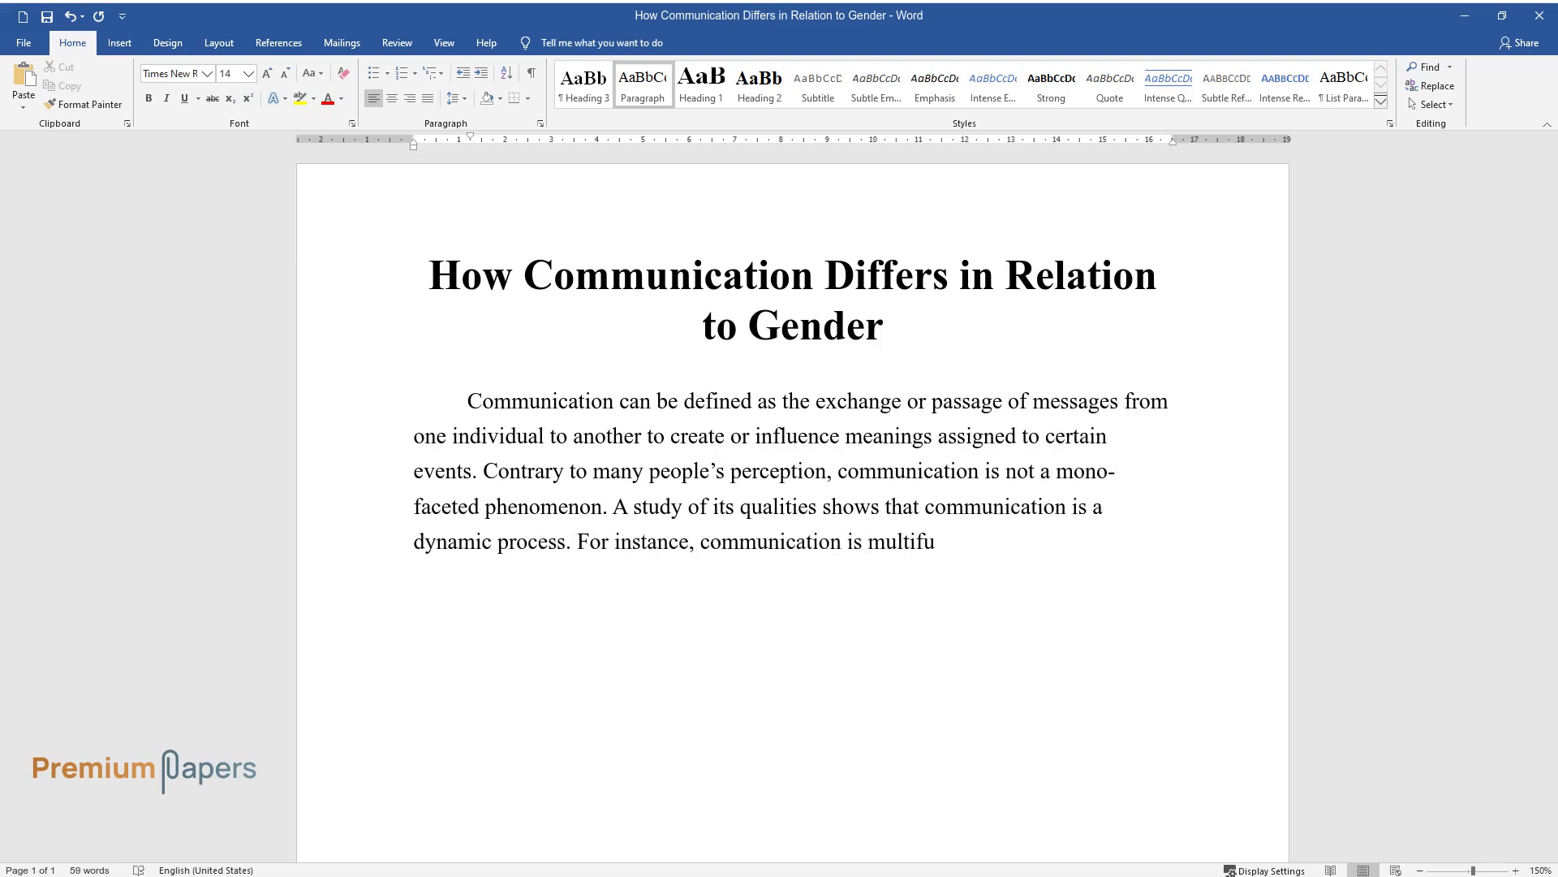
{"action": "type", "text": "nctional. It depends on both the sender"}
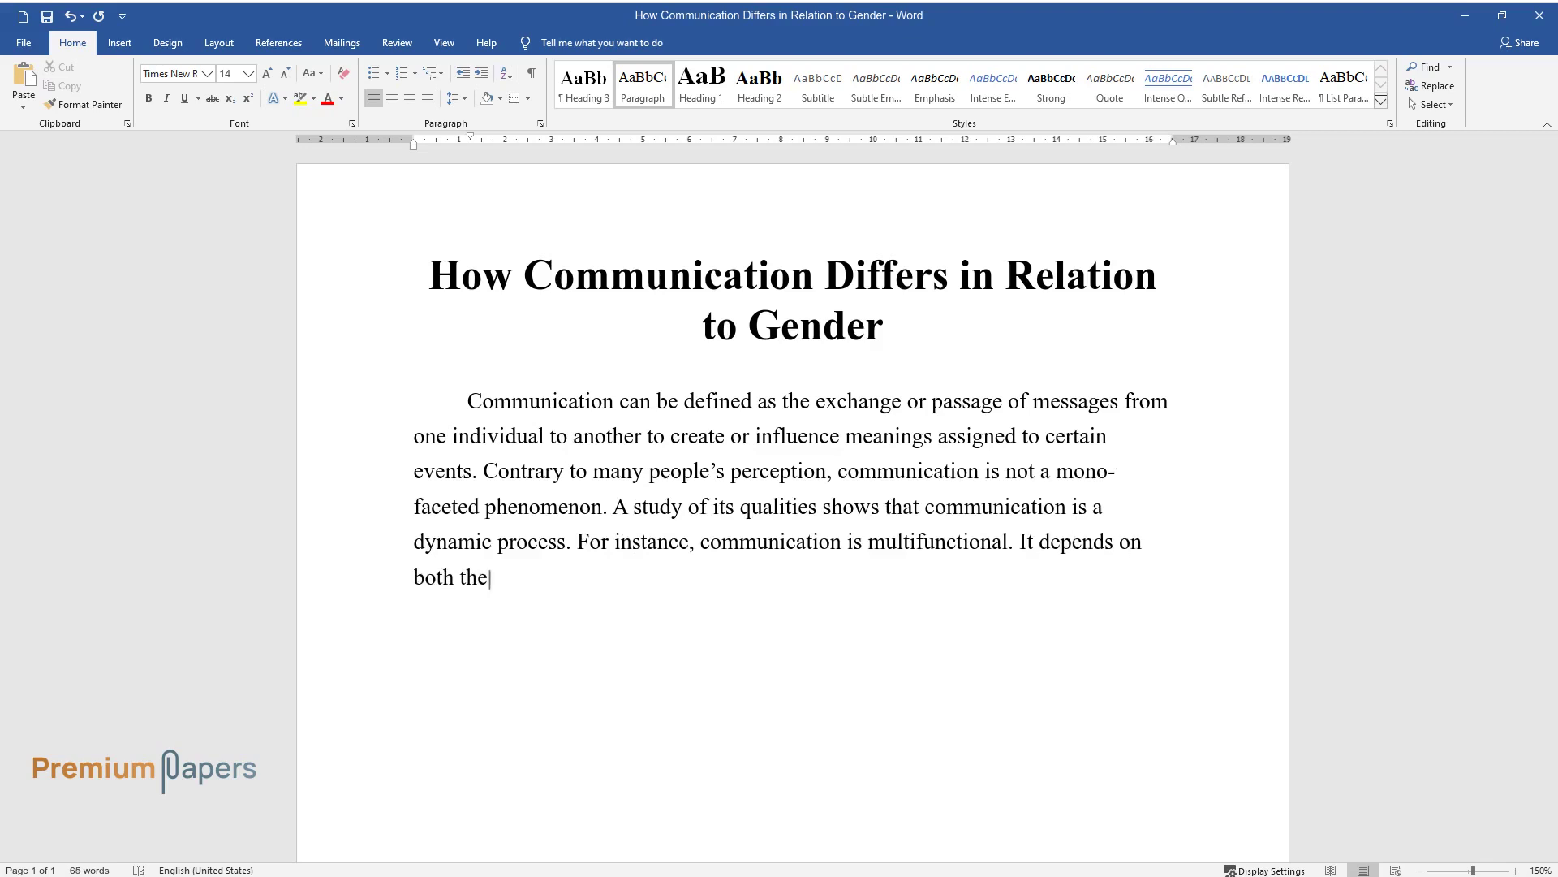
{"action": "type", "text": " and receiver to be succe"}
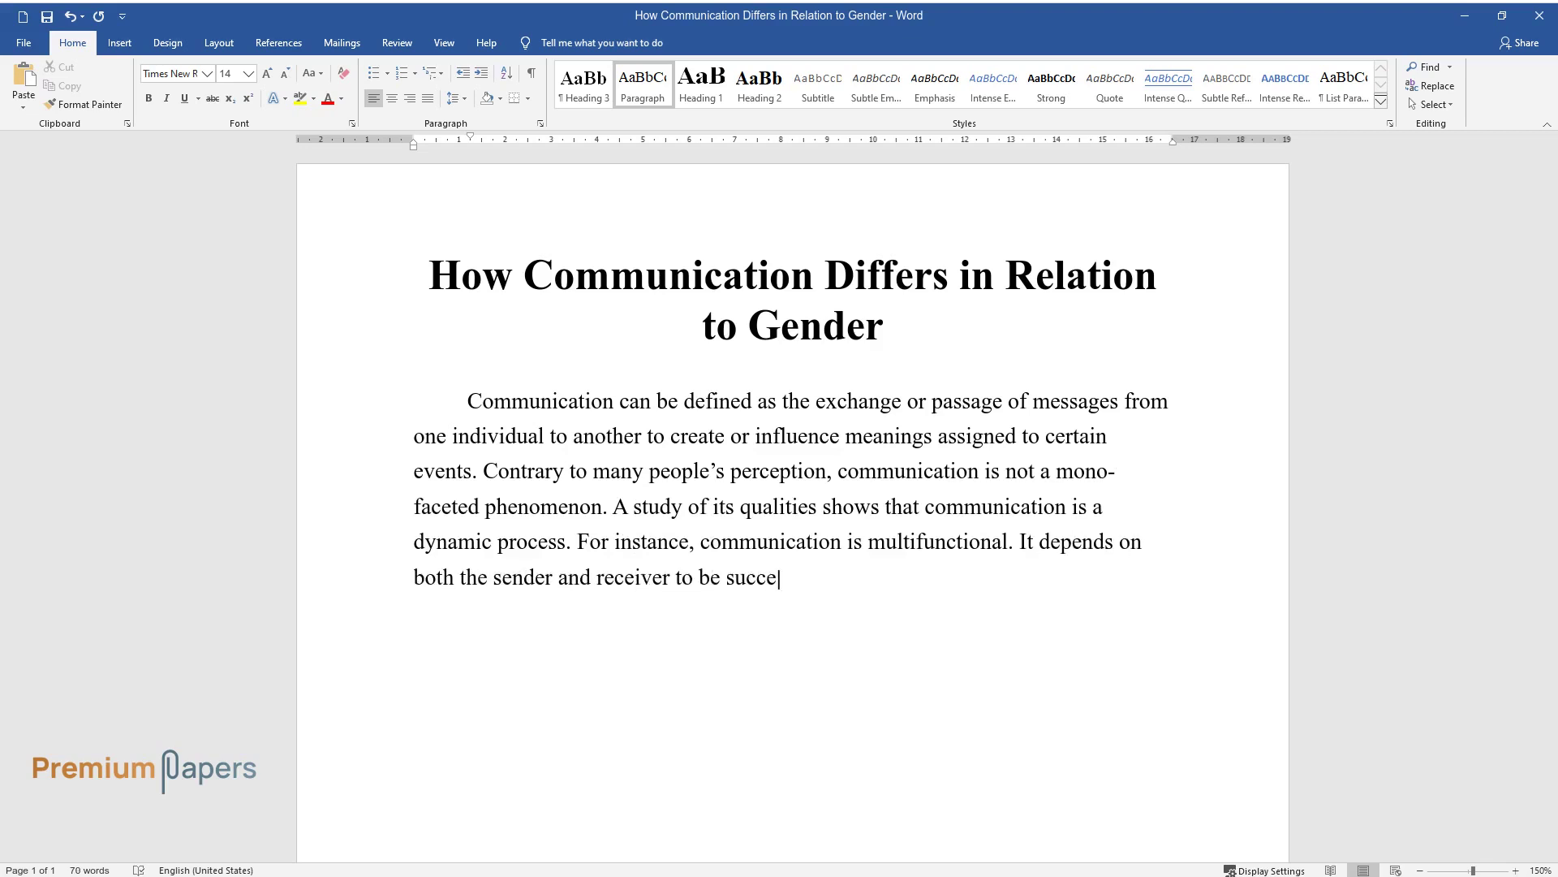
{"action": "type", "text": "ssful. In addition, communication"}
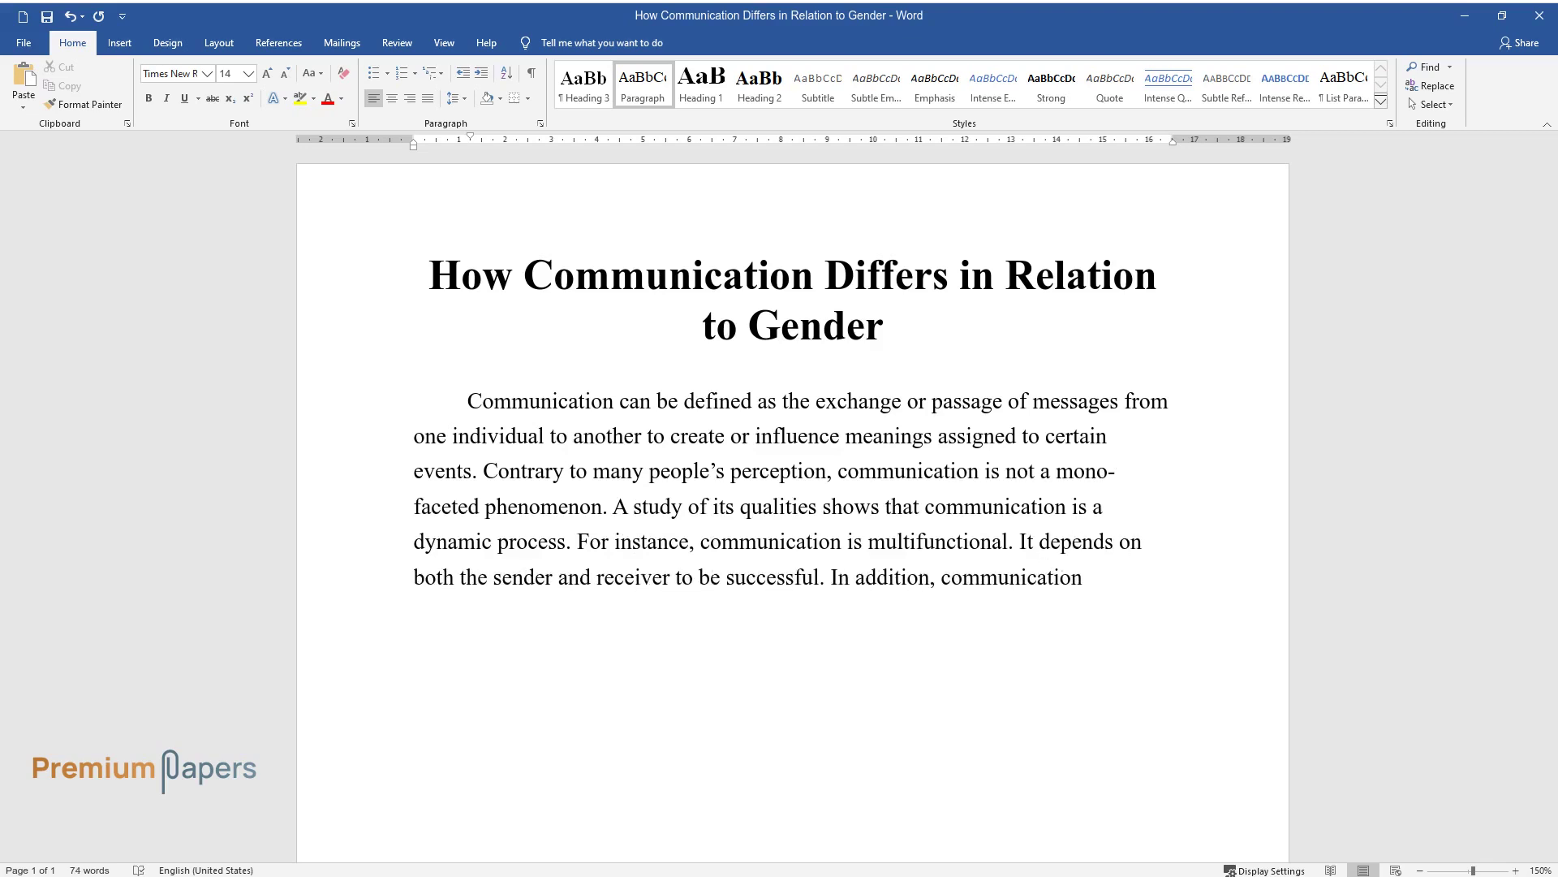
{"action": "type", "text": " has both content and relationsh"}
Complete the opening paragraph through 'verbal cues in addition to body language.' and start a new paragraph
{"action": "scroll", "coordinate": [791, 373], "scroll_direction": "down", "scroll_amount": 3}
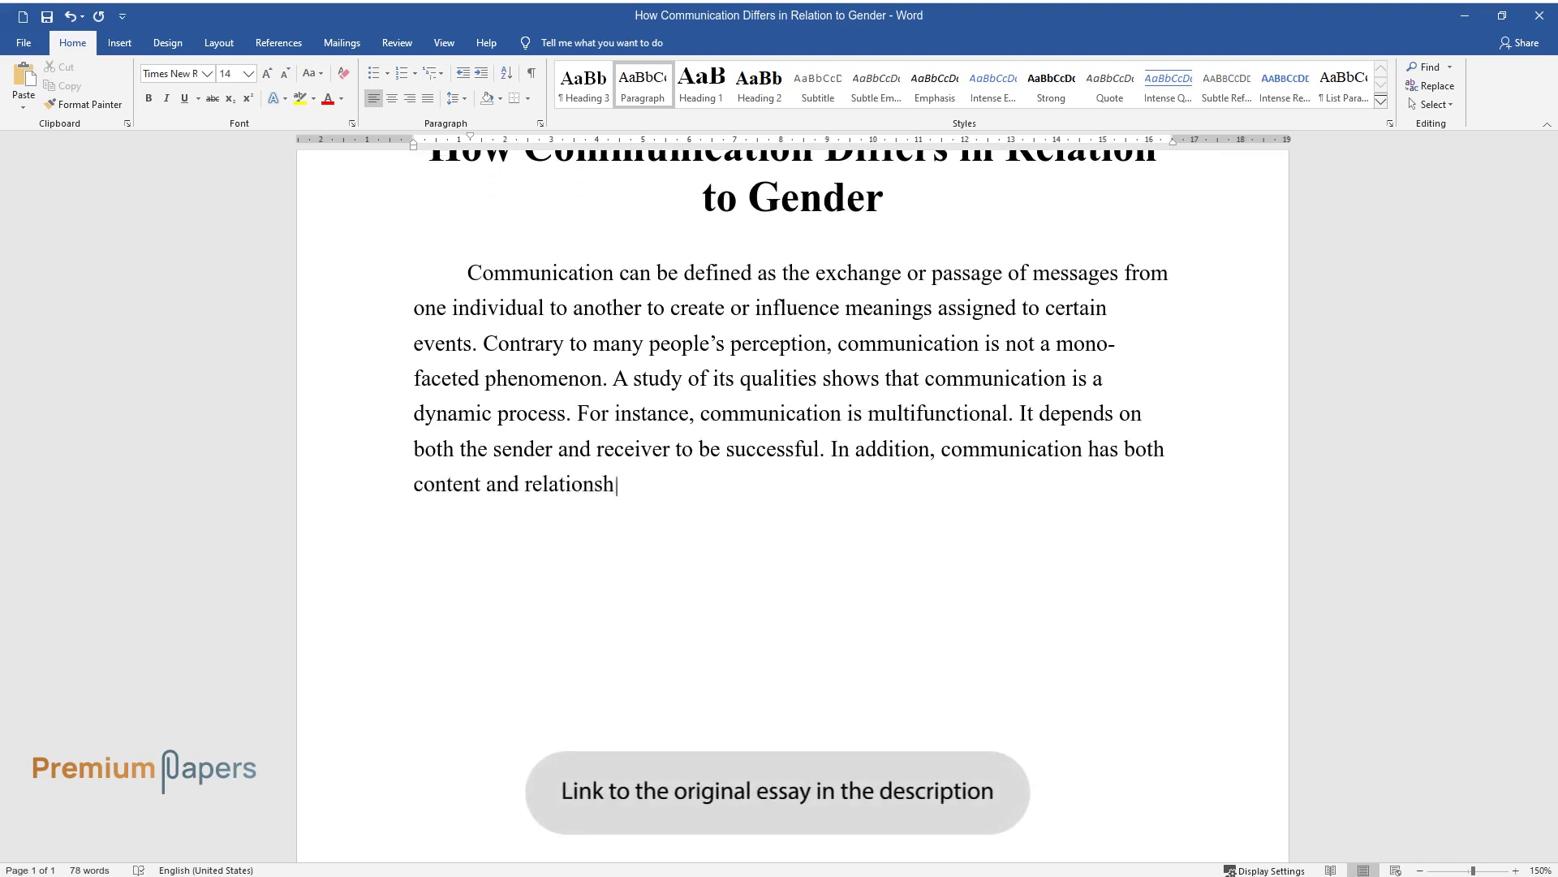
{"action": "type", "text": "ip dimensions. There should be a"}
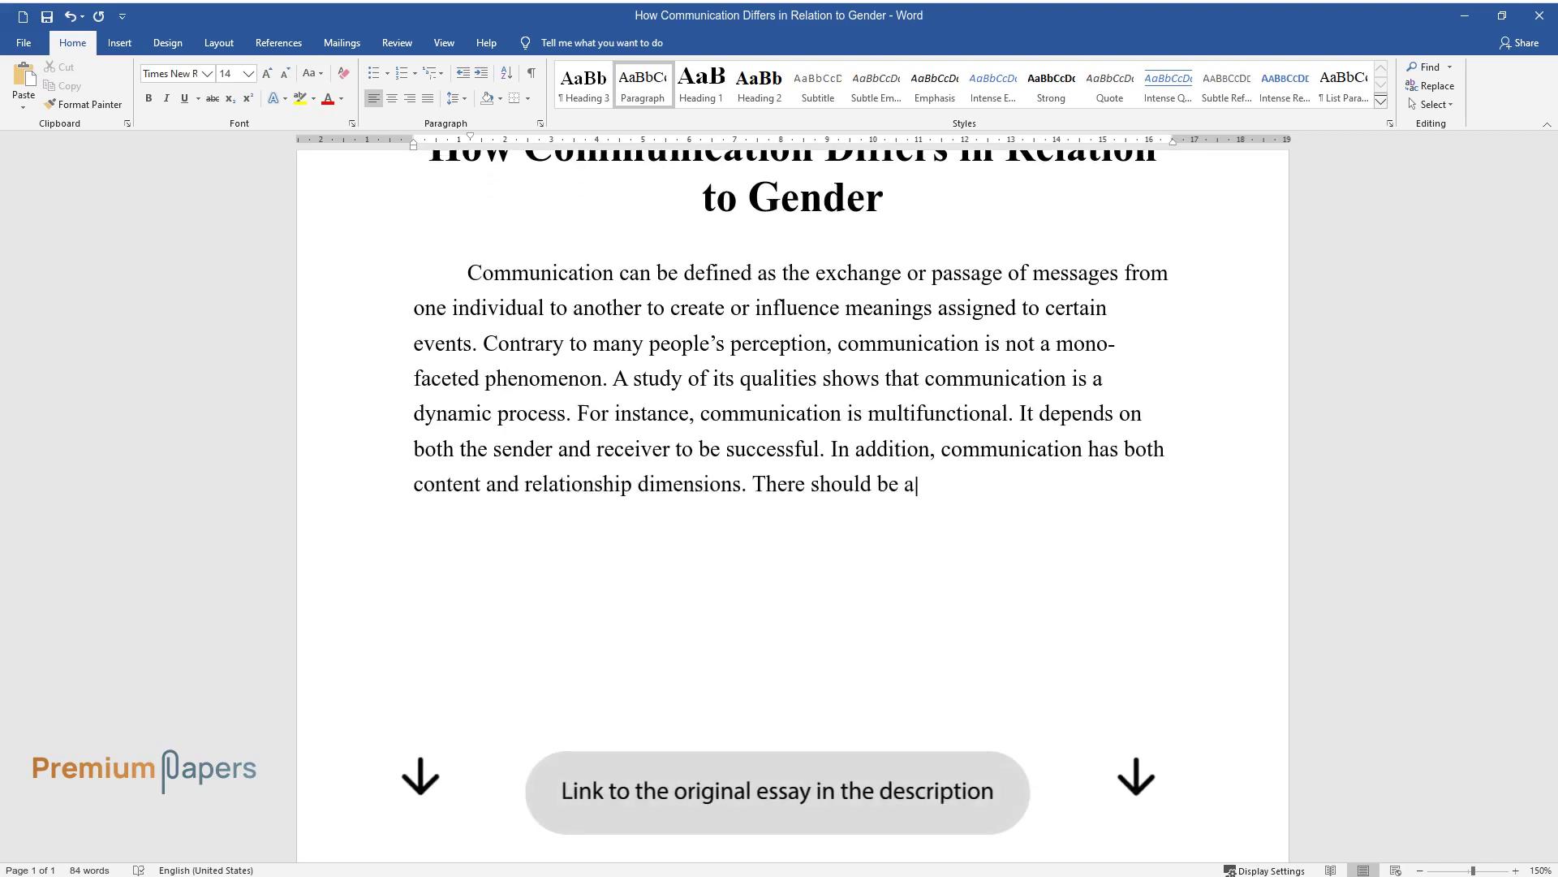
{"action": "type", "text": " relationship between a word or"}
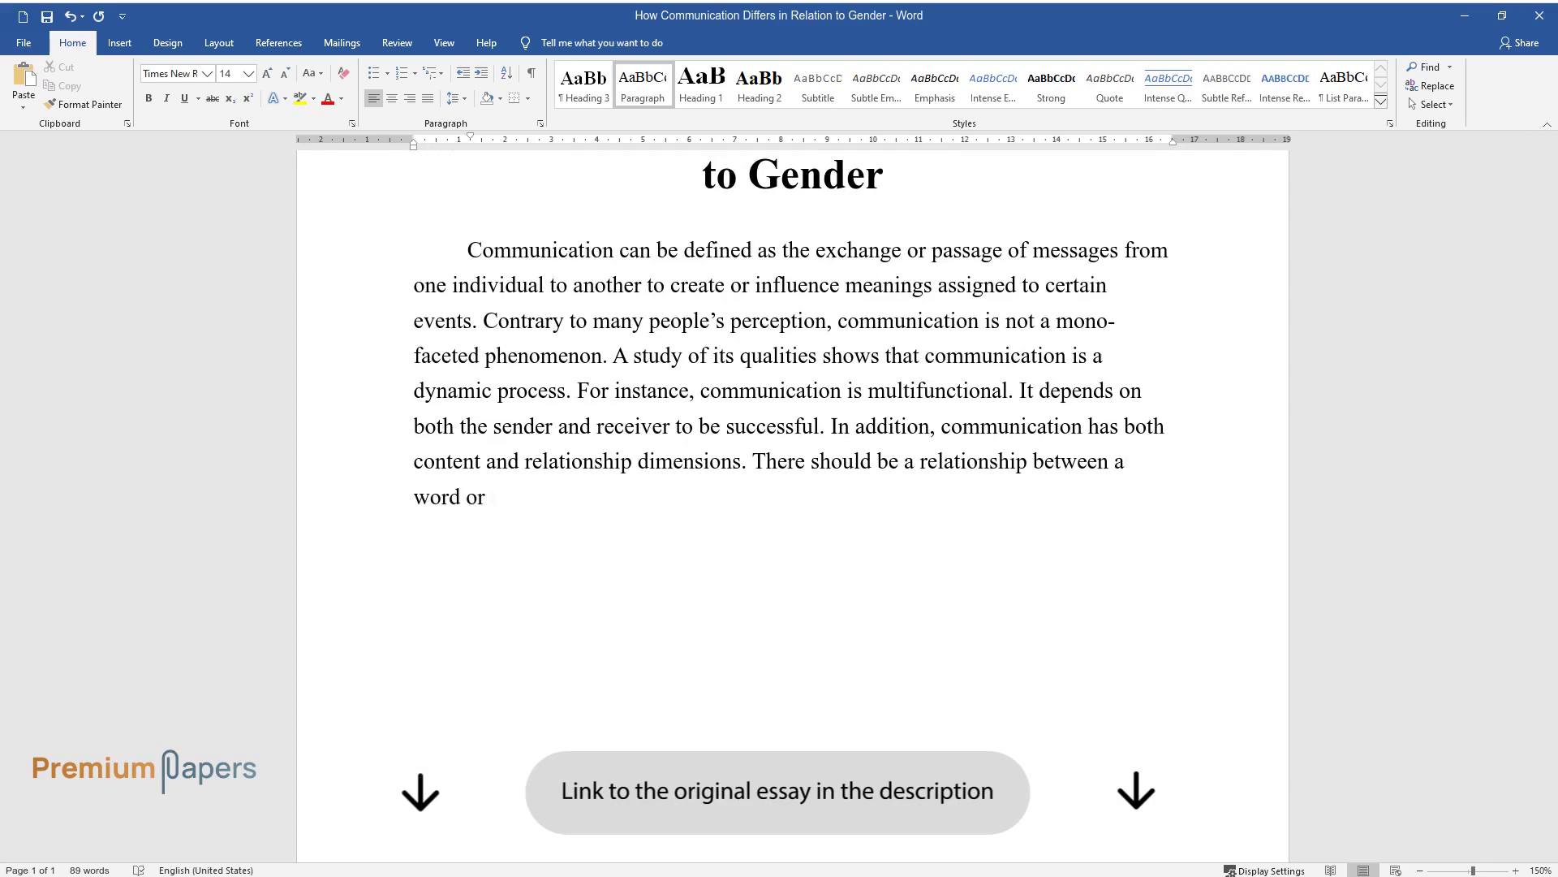
{"action": "type", "text": " symbol and the meaning it signifi"}
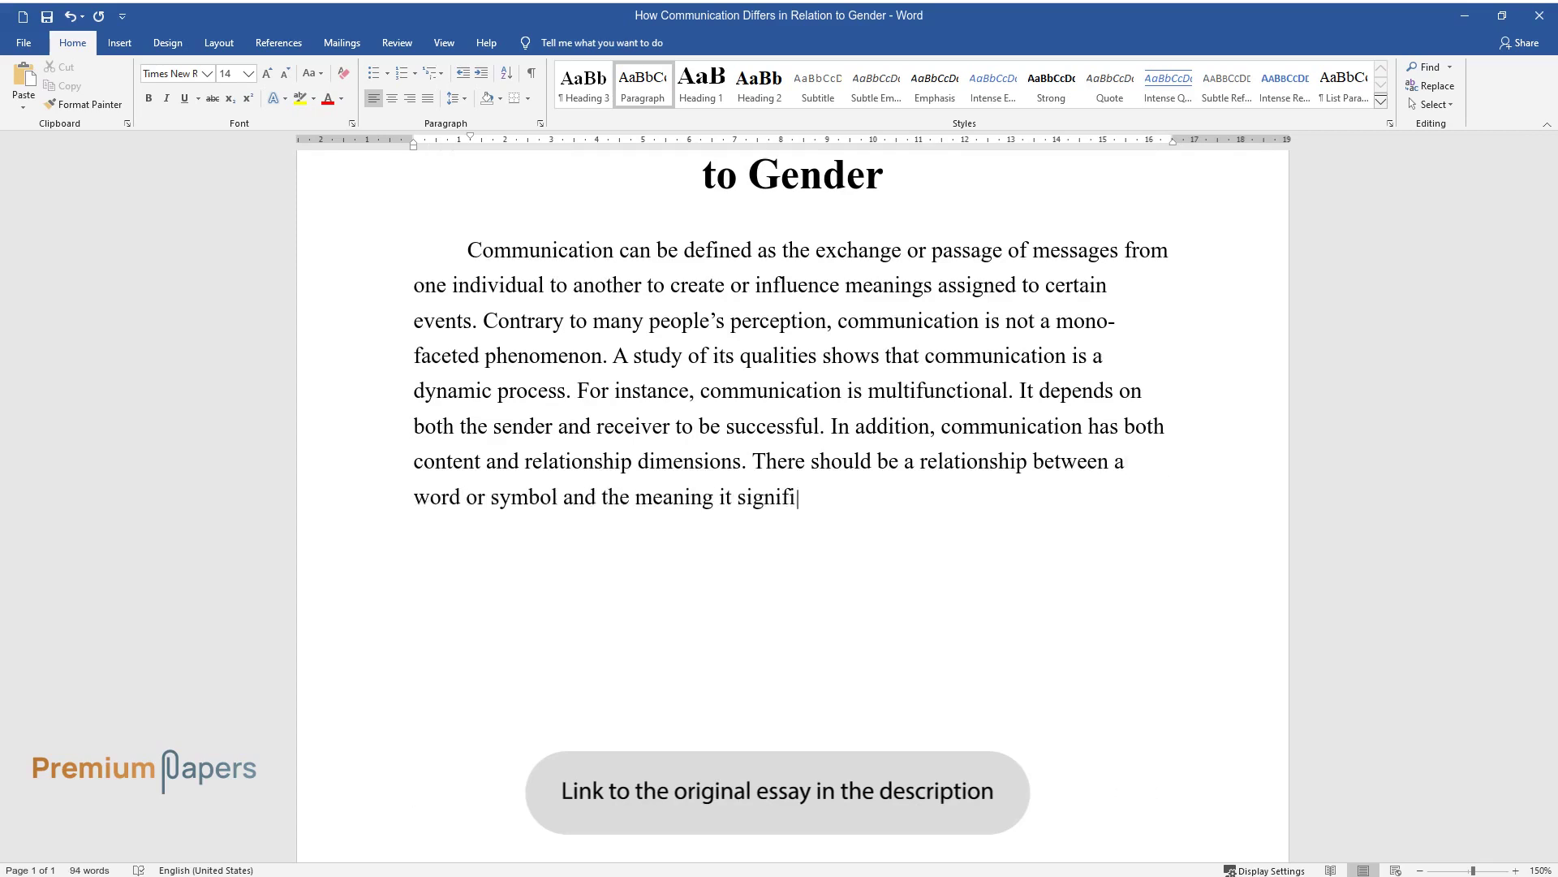
{"action": "type", "text": "es. Communication involves both "}
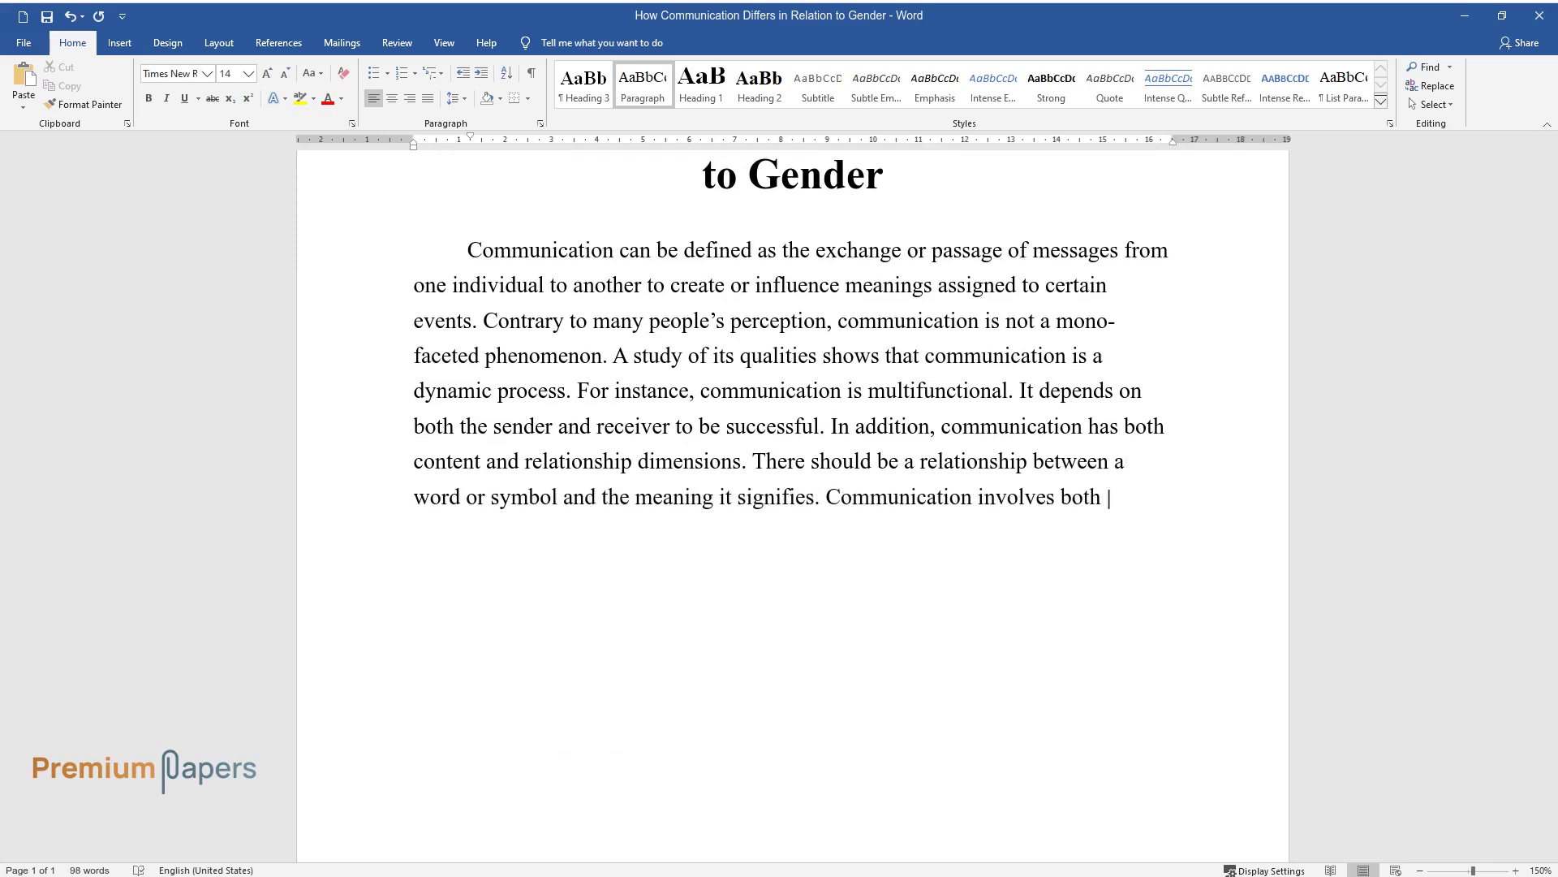
{"action": "type", "text": "verbal and non-verbal sig"}
{"action": "type", "text": "ns and "}
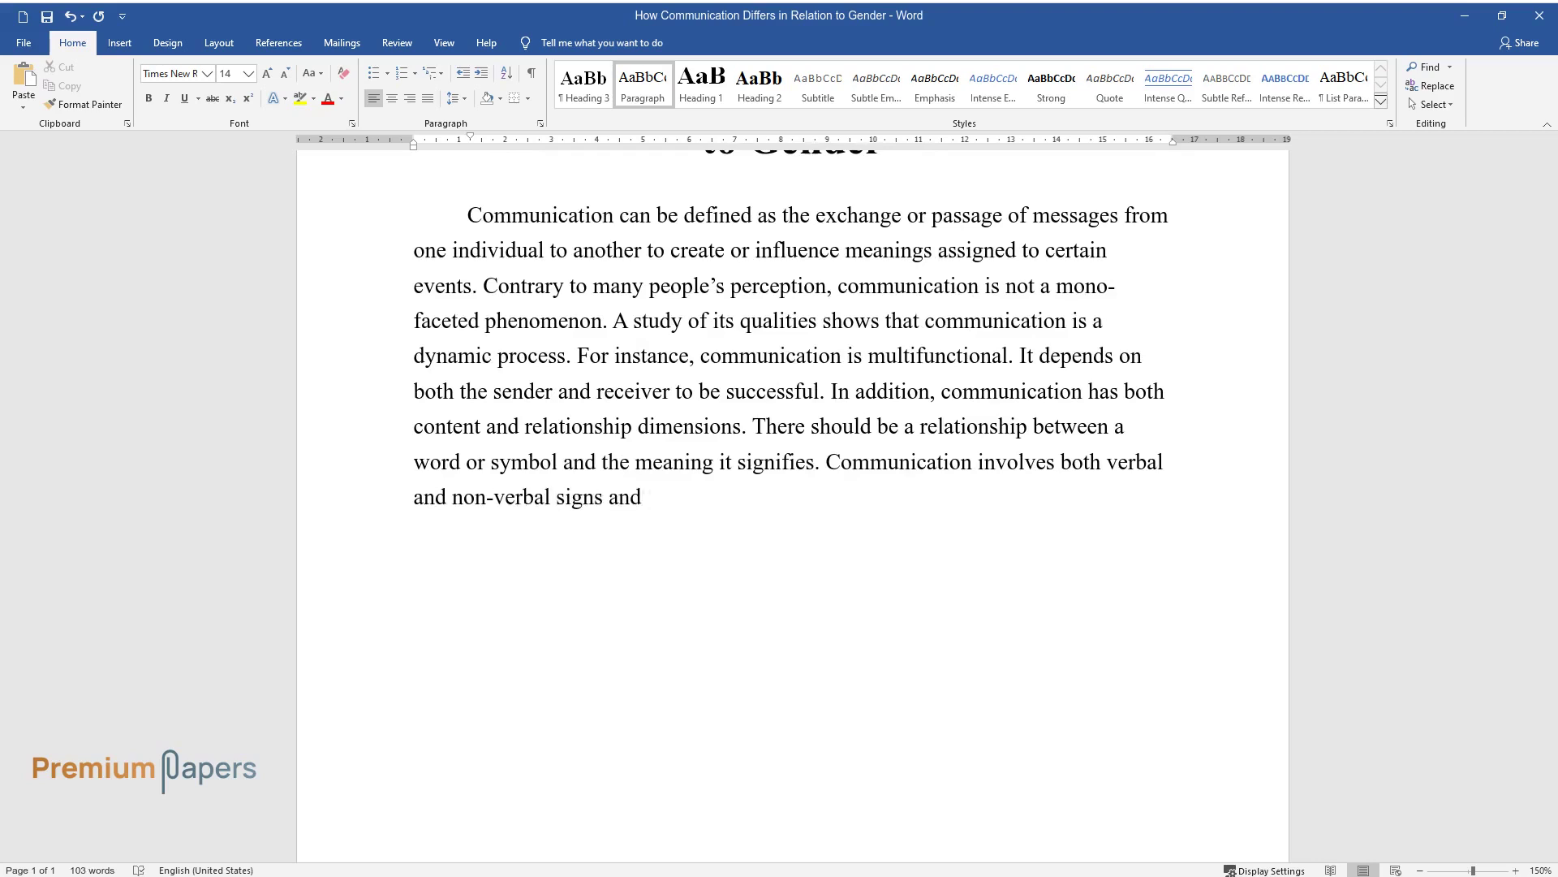
{"action": "type", "text": "symbols. While verbally communic"}
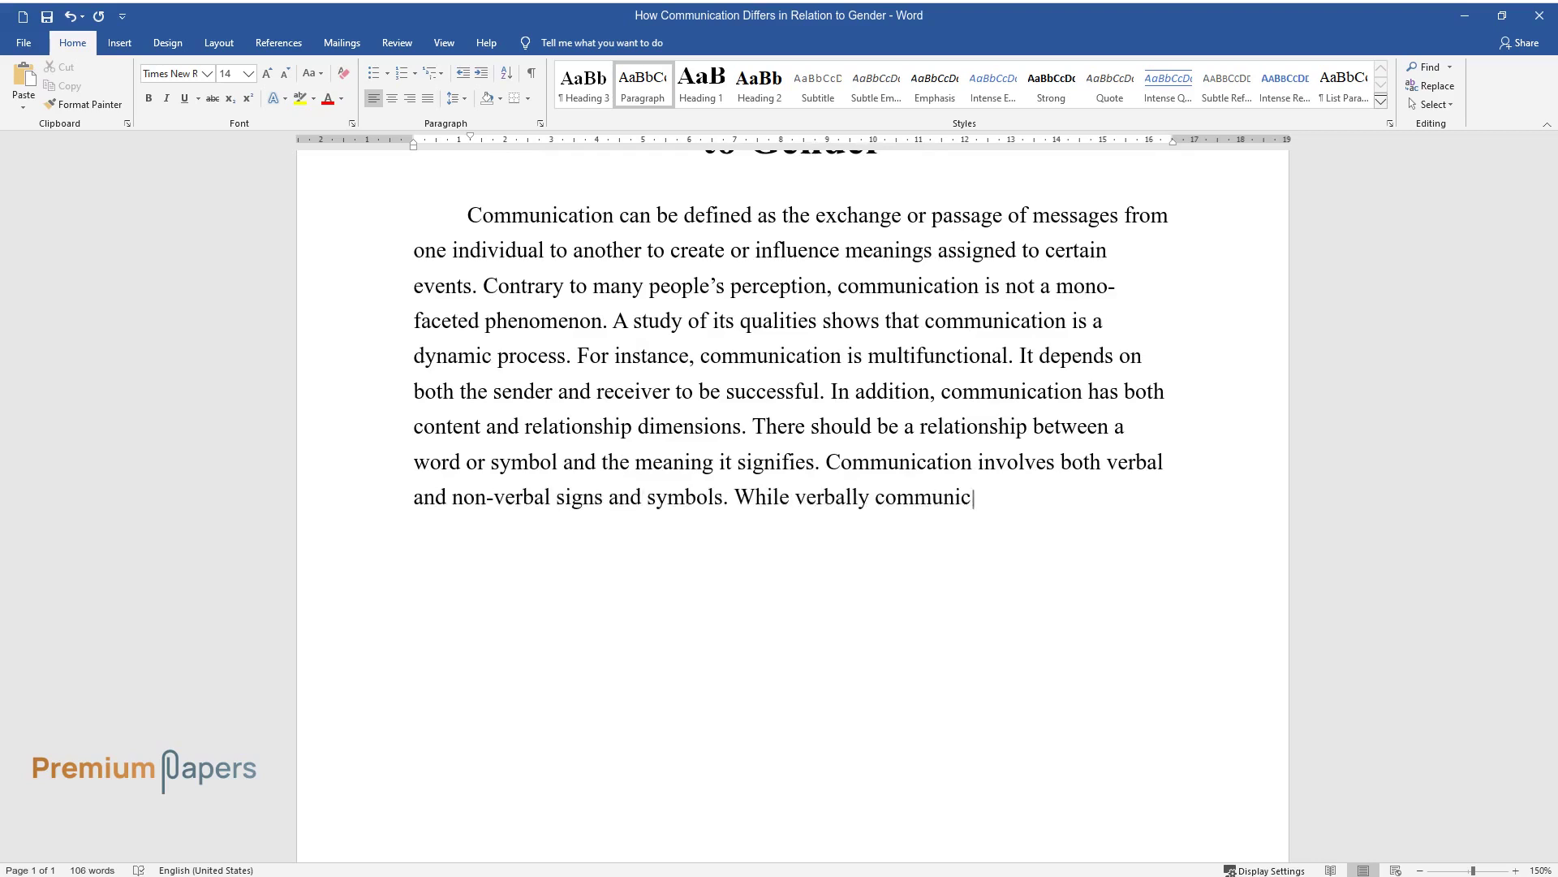
{"action": "type", "text": "ating, the overall meaning is pas"}
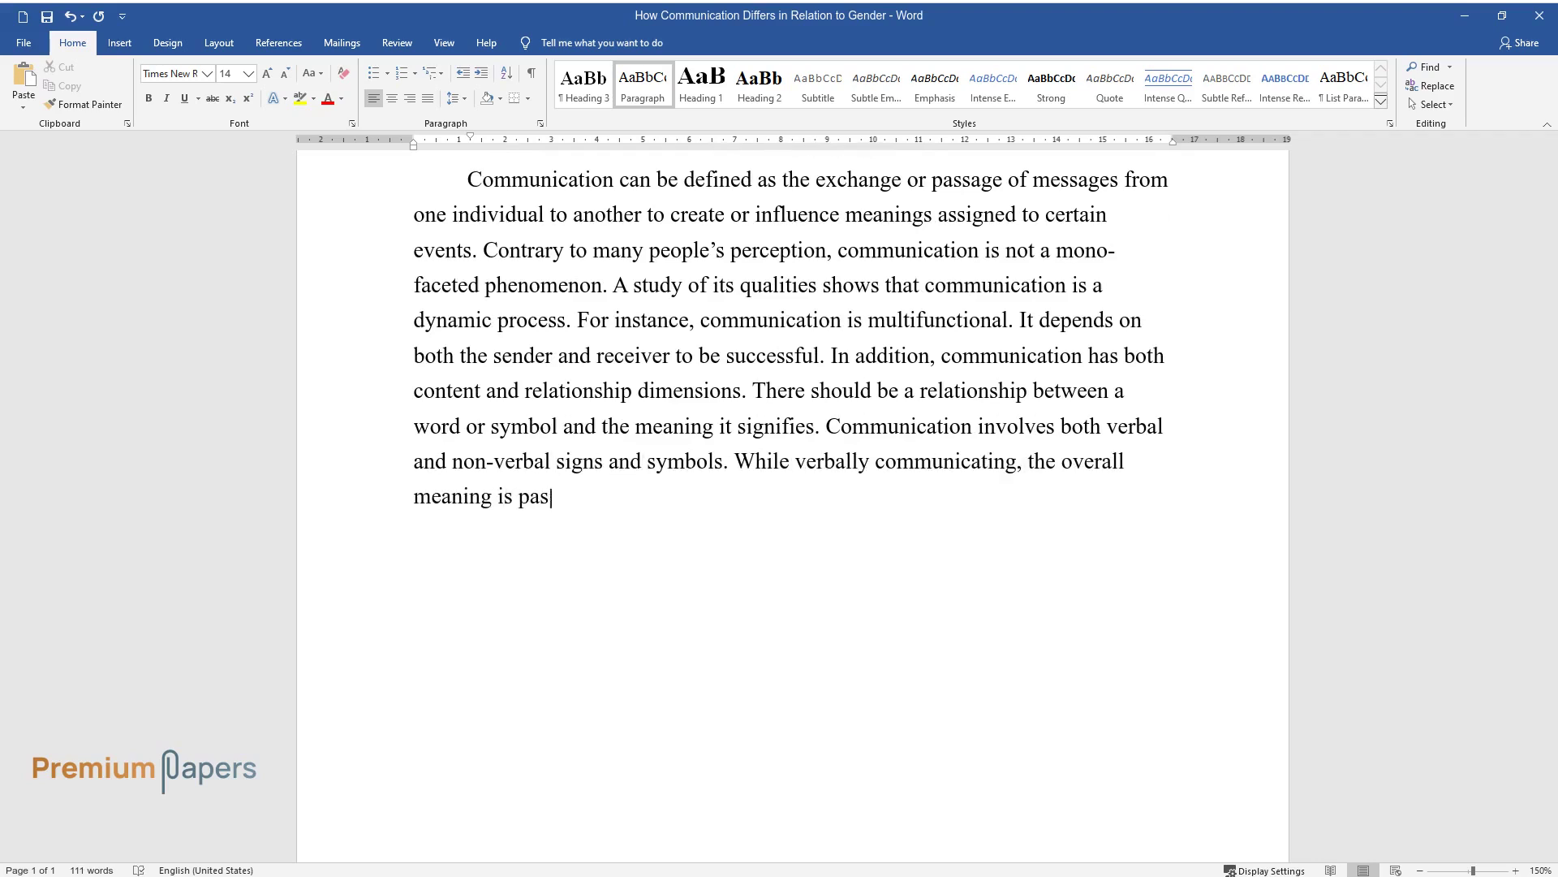
{"action": "type", "text": "sed across through other non-ver"}
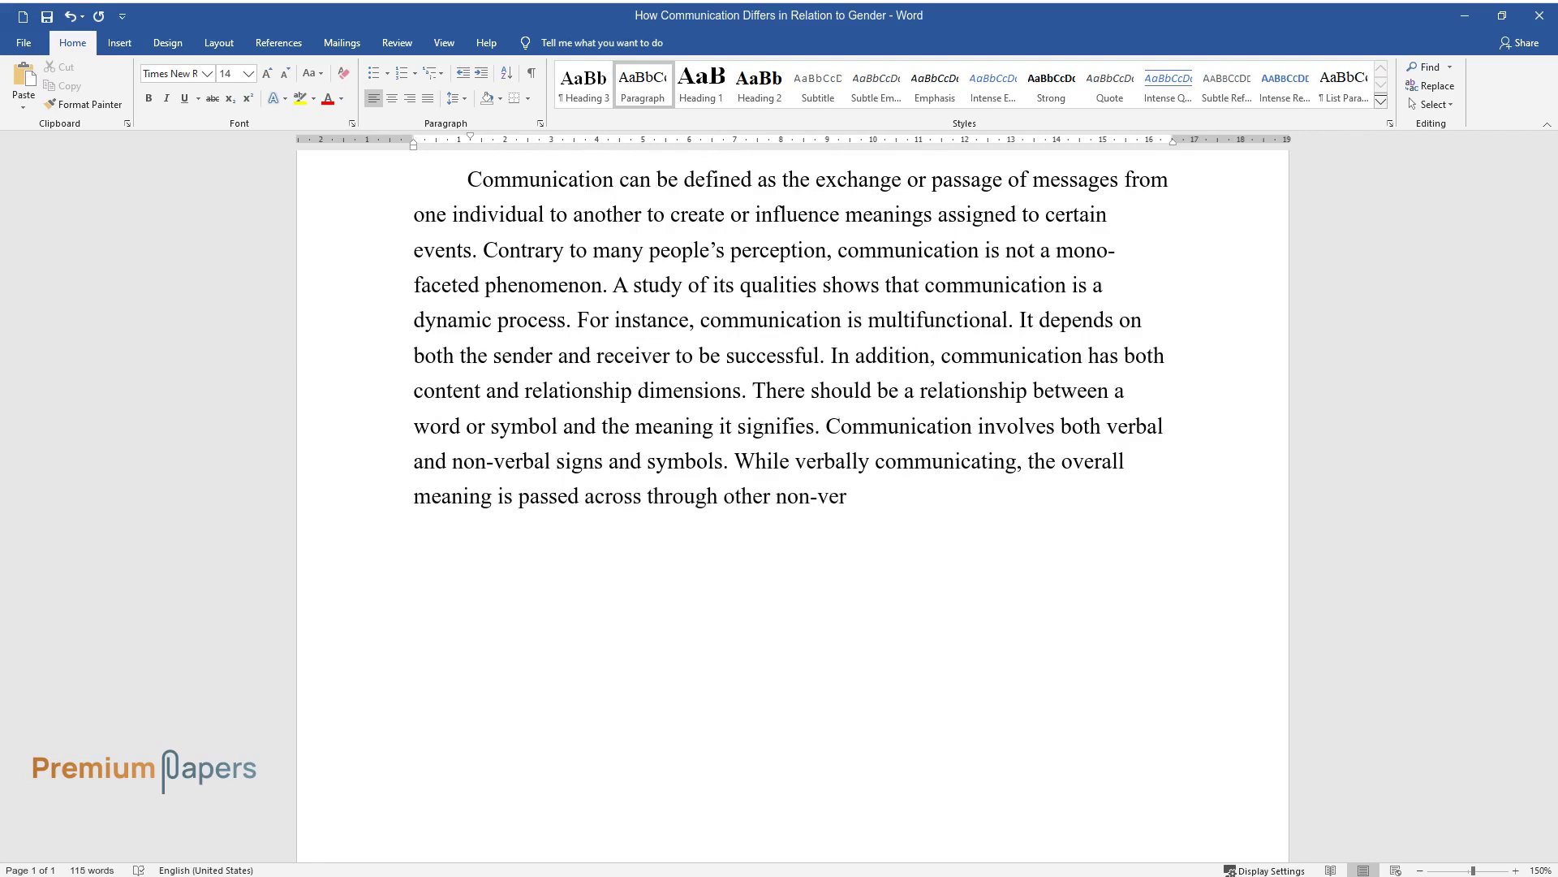
{"action": "type", "text": "bal signs and symbols like body "}
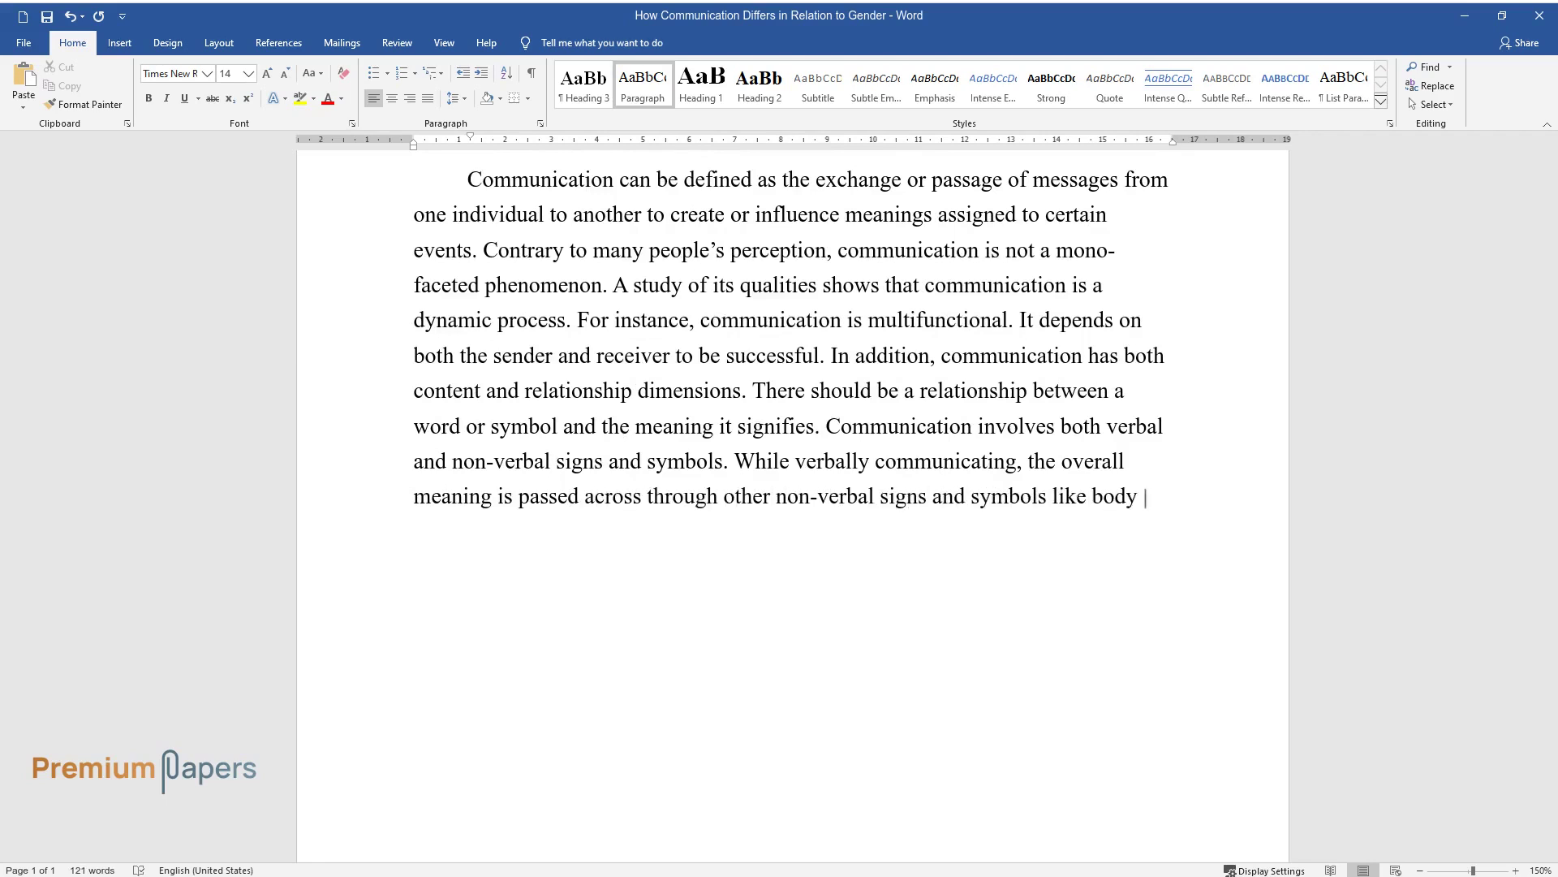
{"action": "type", "text": "language and voice intonations. "}
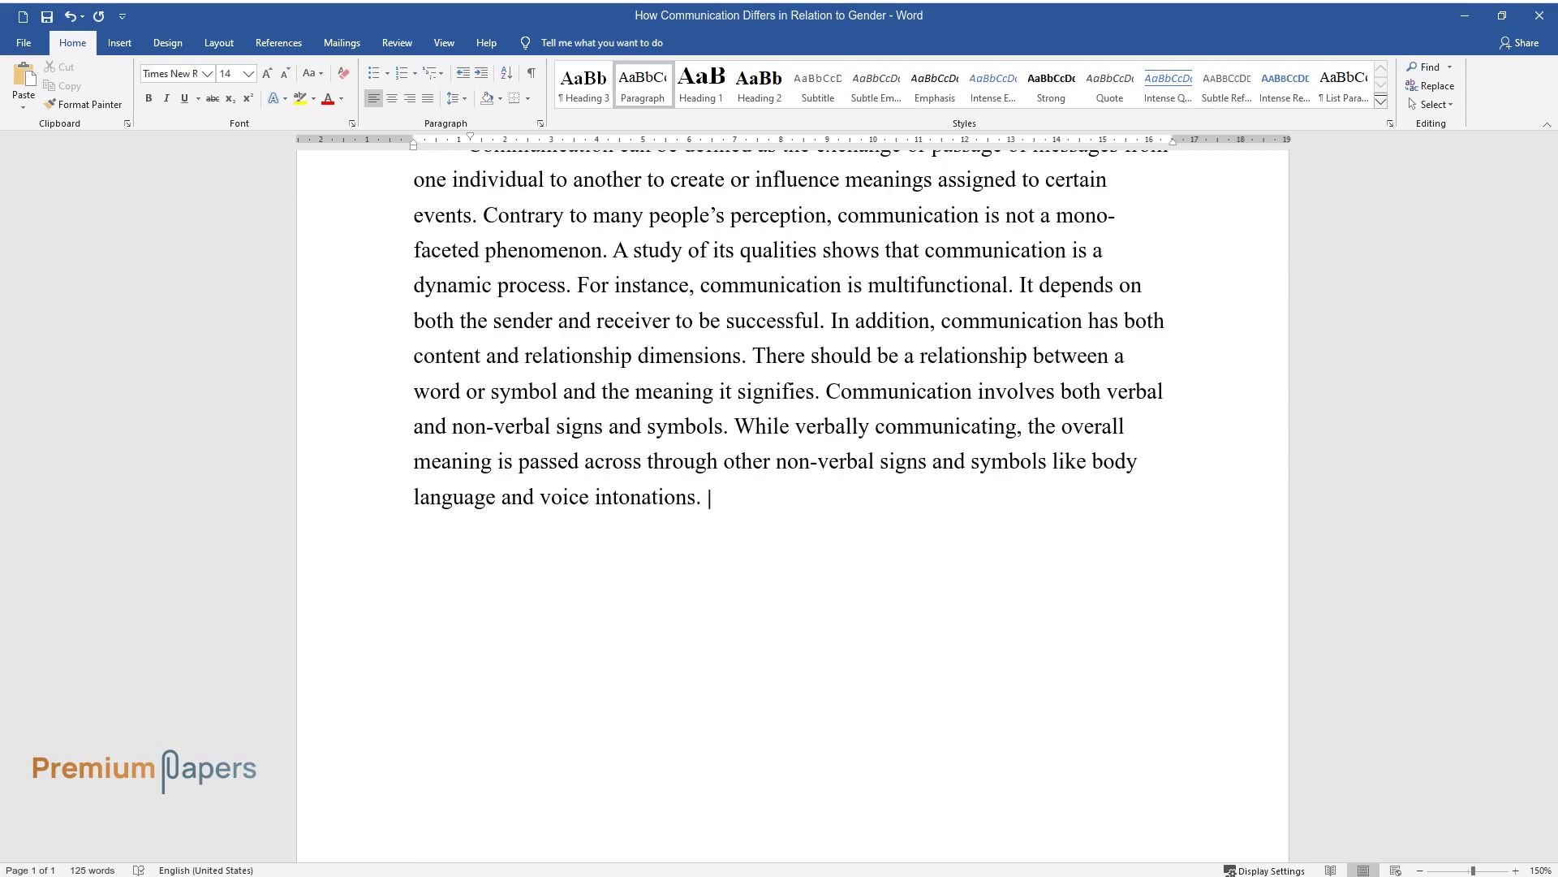
{"action": "type", "text": "Finally, communication is influe"}
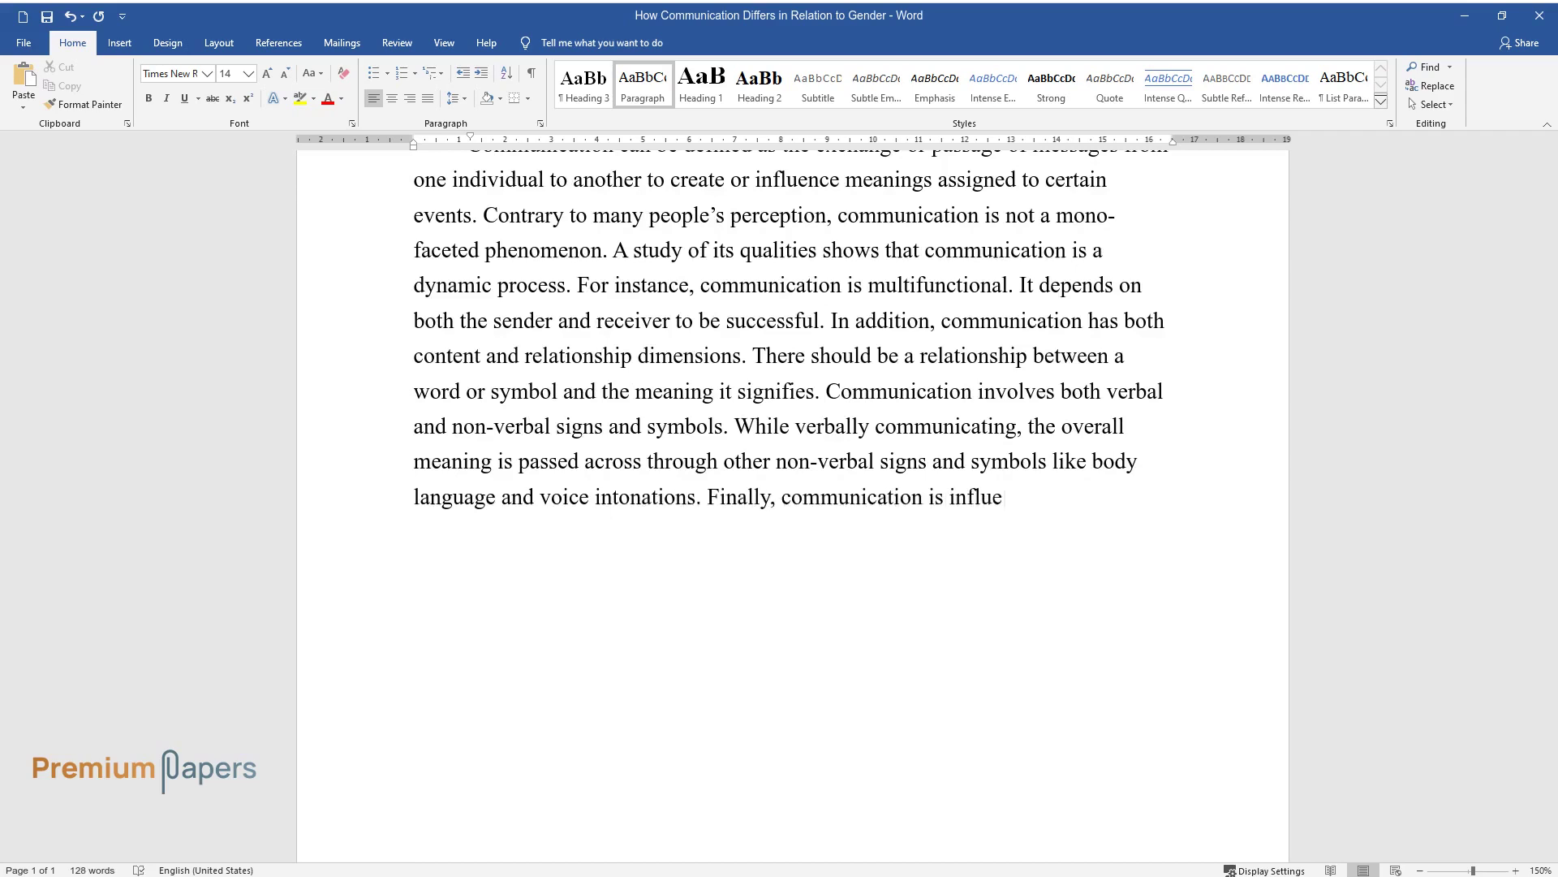
{"action": "type", "text": "nced by gender. There is a clear "}
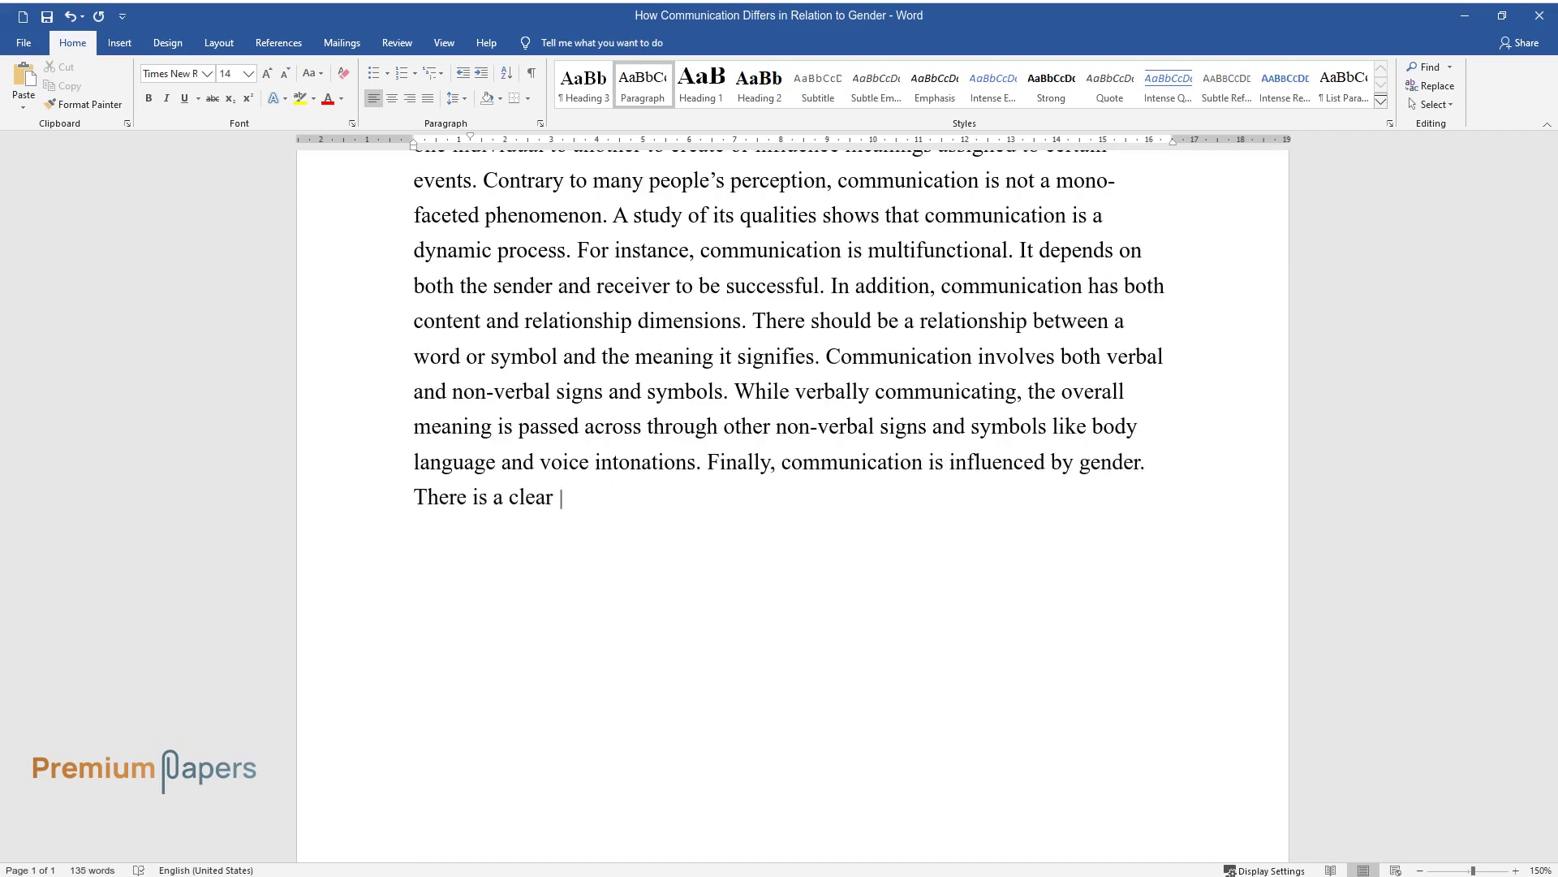
{"action": "type", "text": "distinction between male and fem"}
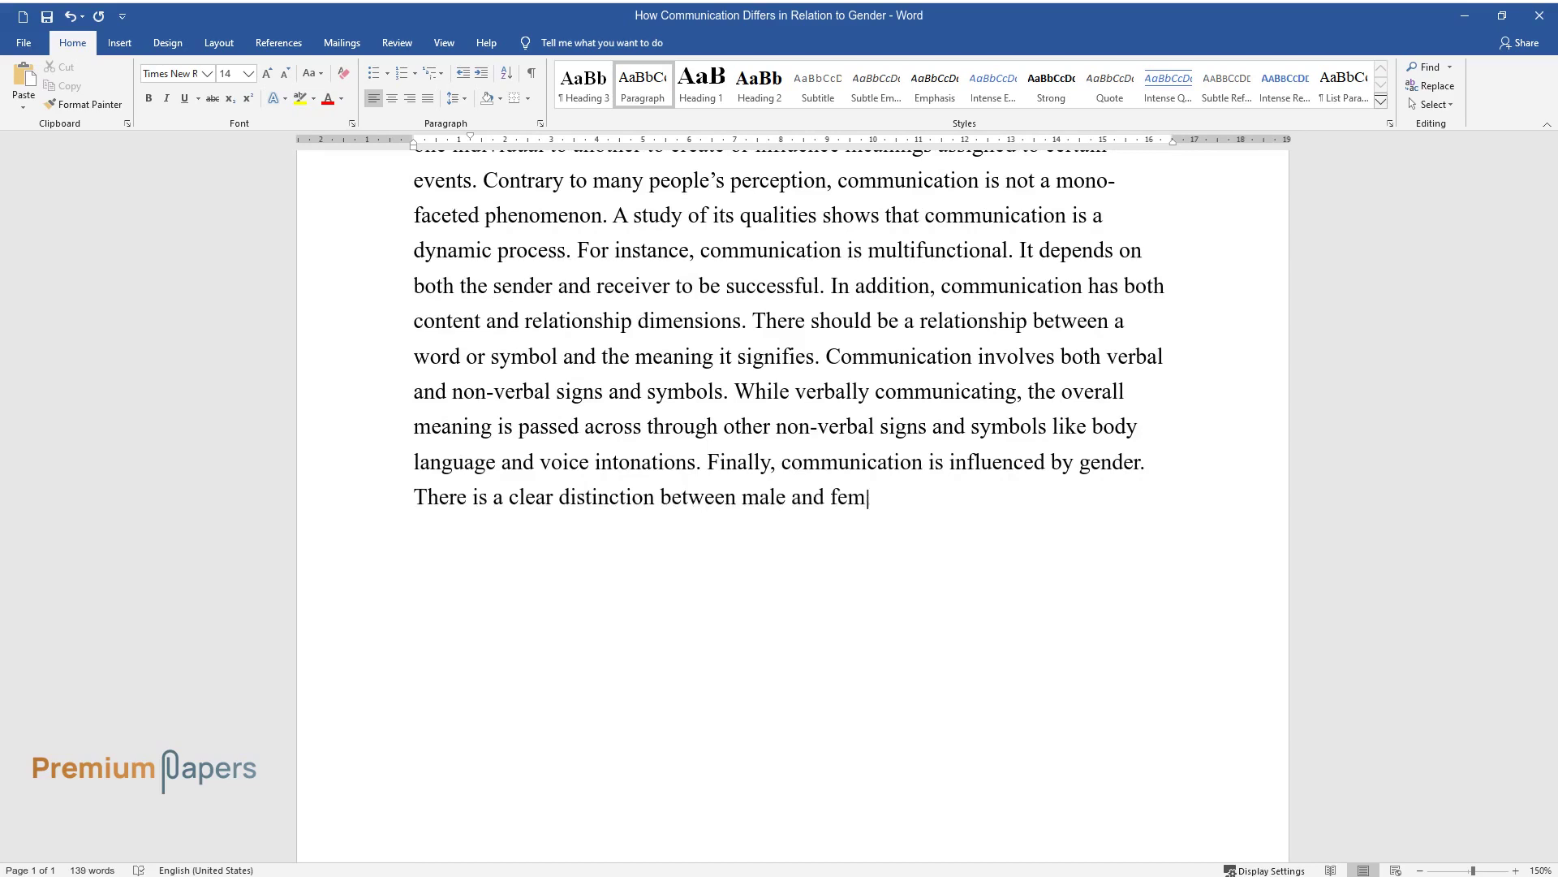
{"action": "type", "text": "ale communication. This involves the use of verba"}
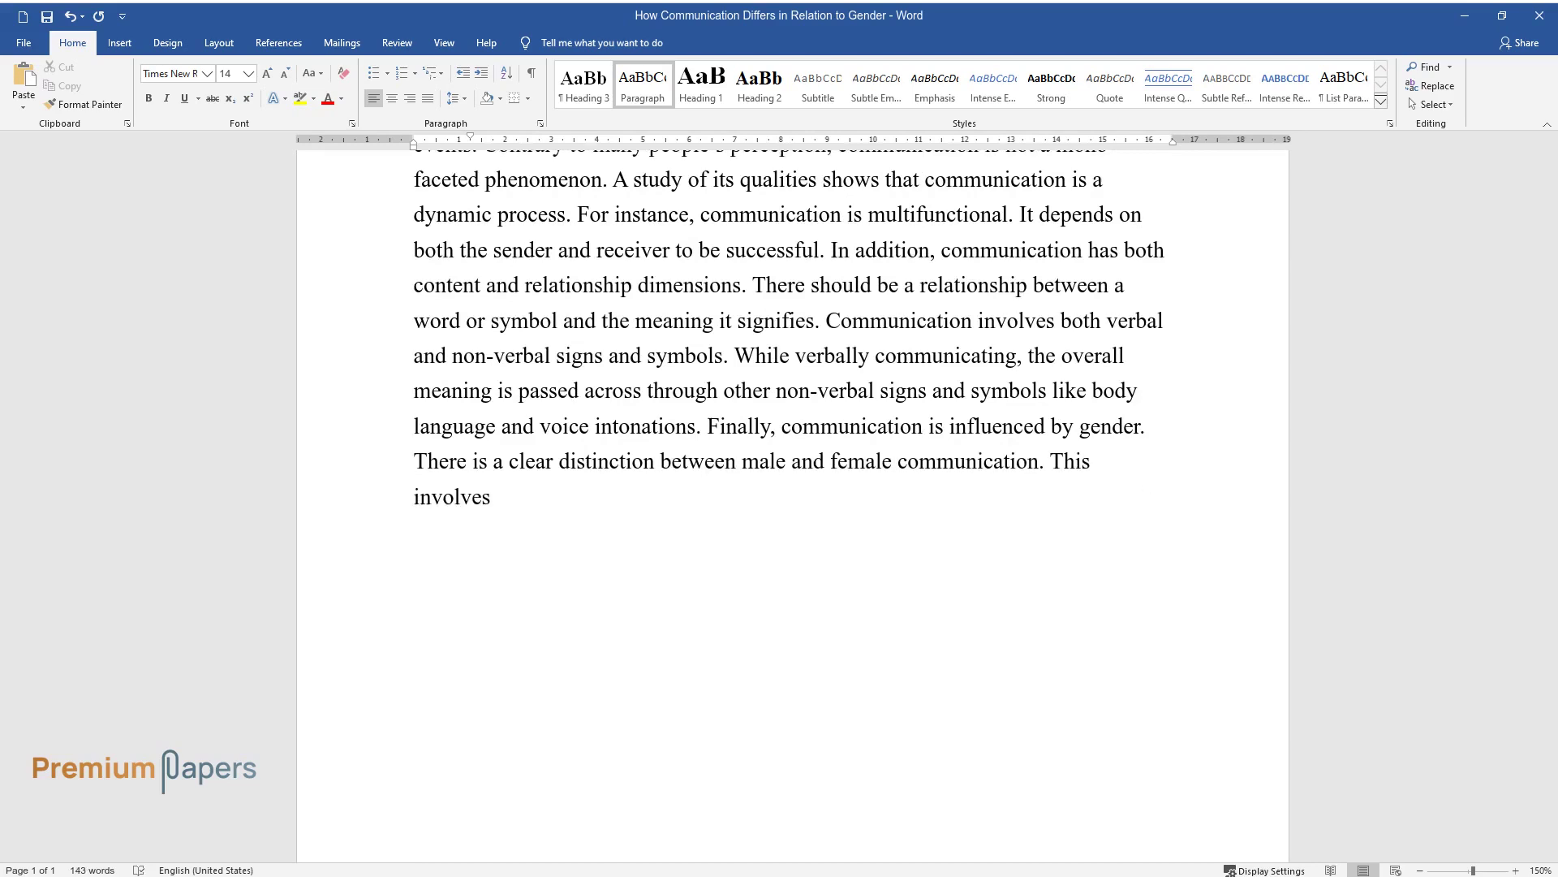
{"action": "type", "text": "l cues in additi"}
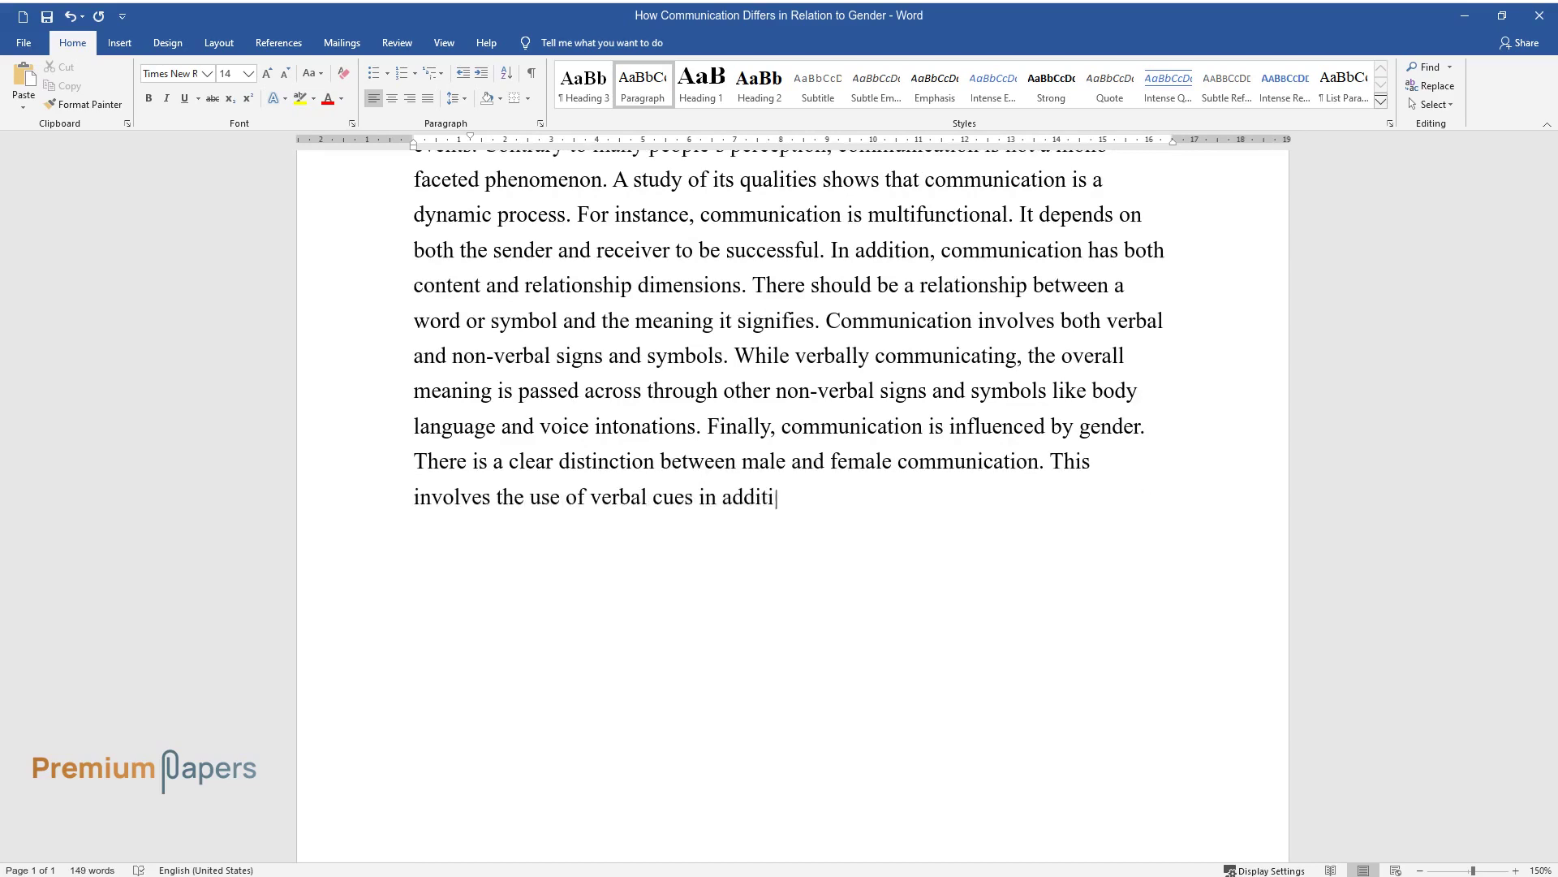
{"action": "type", "text": "on to body language."}
{"action": "key", "text": "Return"}
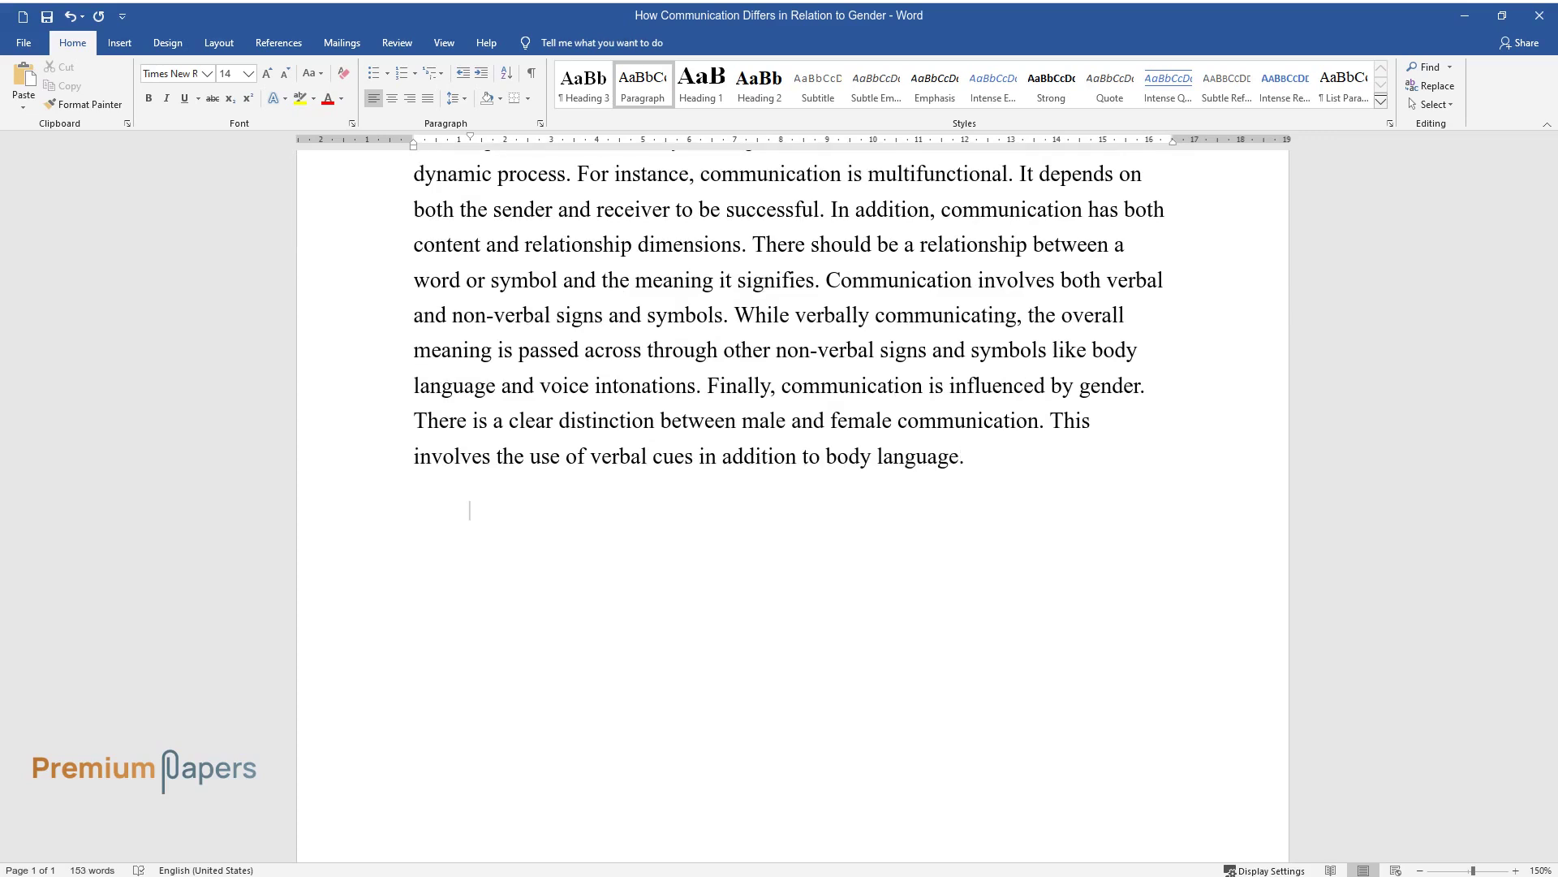
Type the language paragraph beginning 'Language is an important part of communication.'
{"action": "type", "text": "Language is an important "}
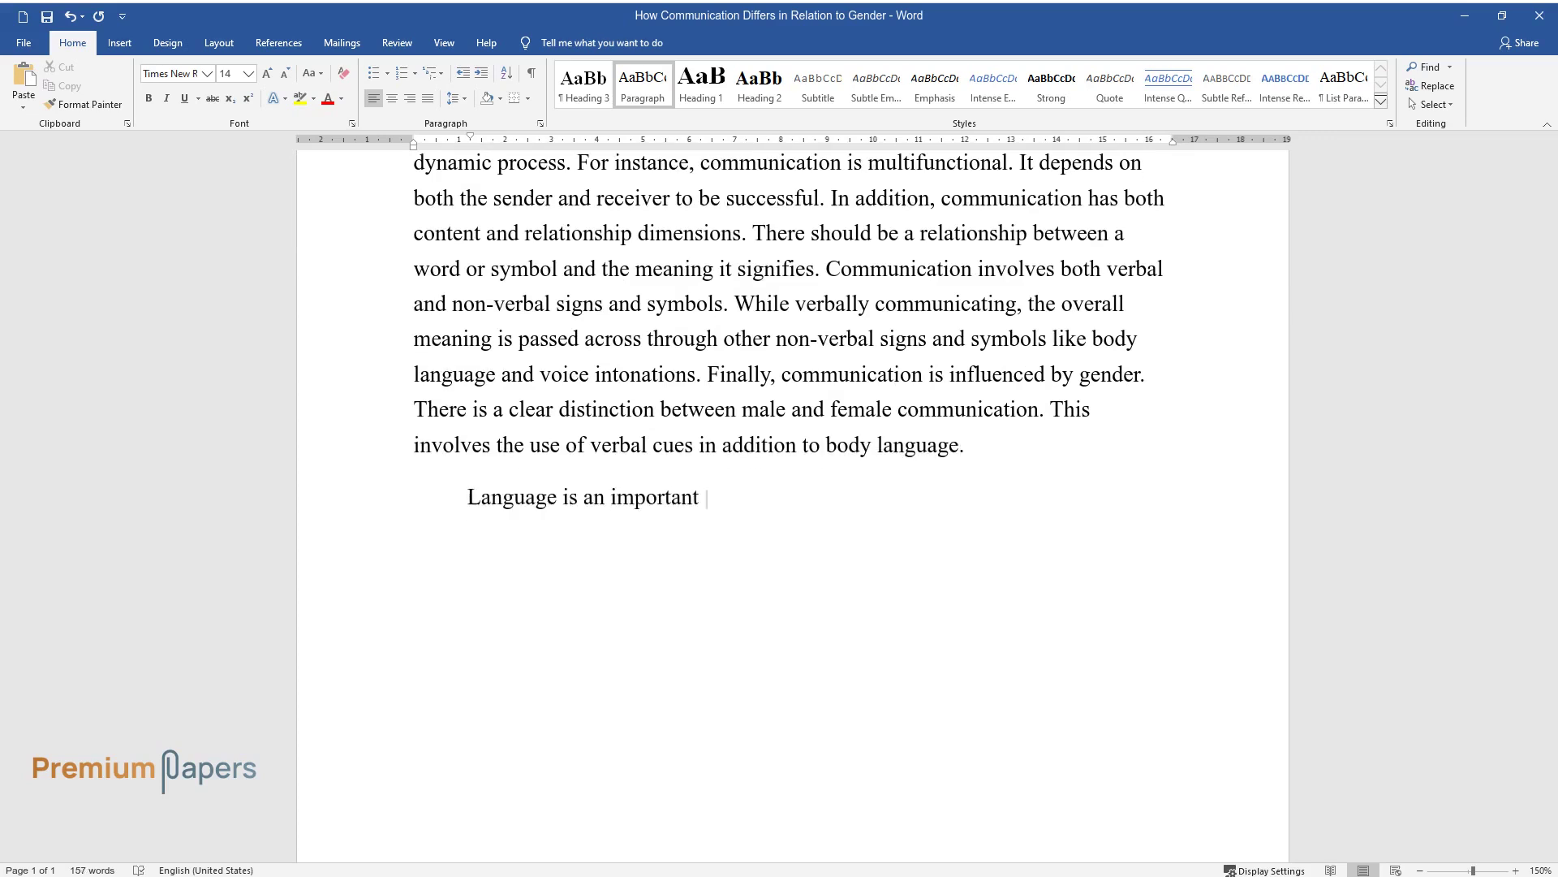
{"action": "type", "text": "part of communication. Through language, one is a"}
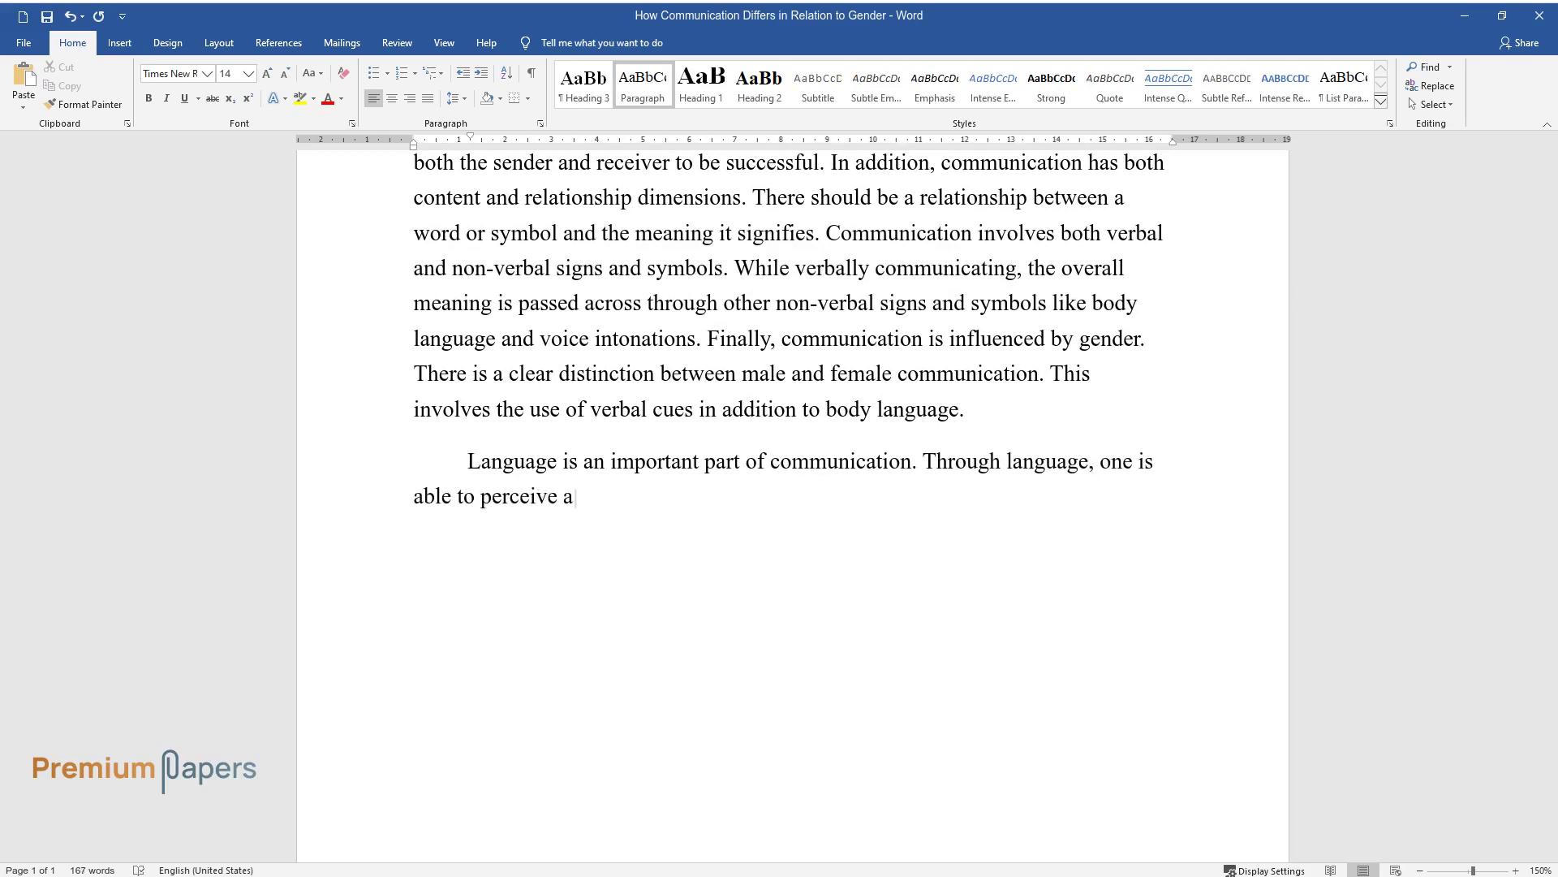
{"action": "type", "text": " For example, the urgency"}
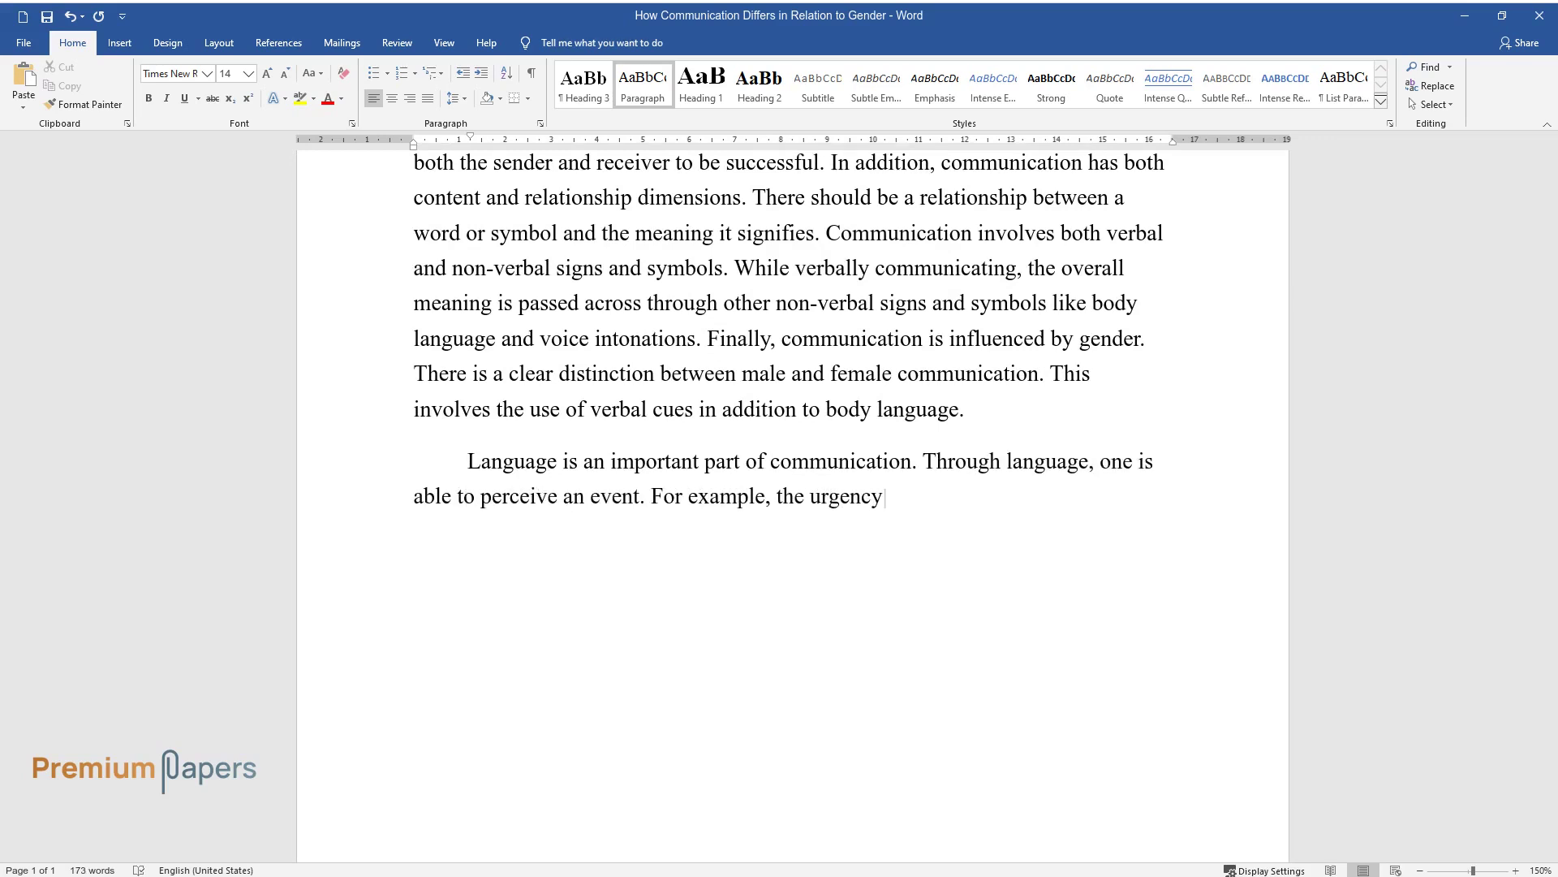
{"action": "type", "text": " within the language of the speaker can m"}
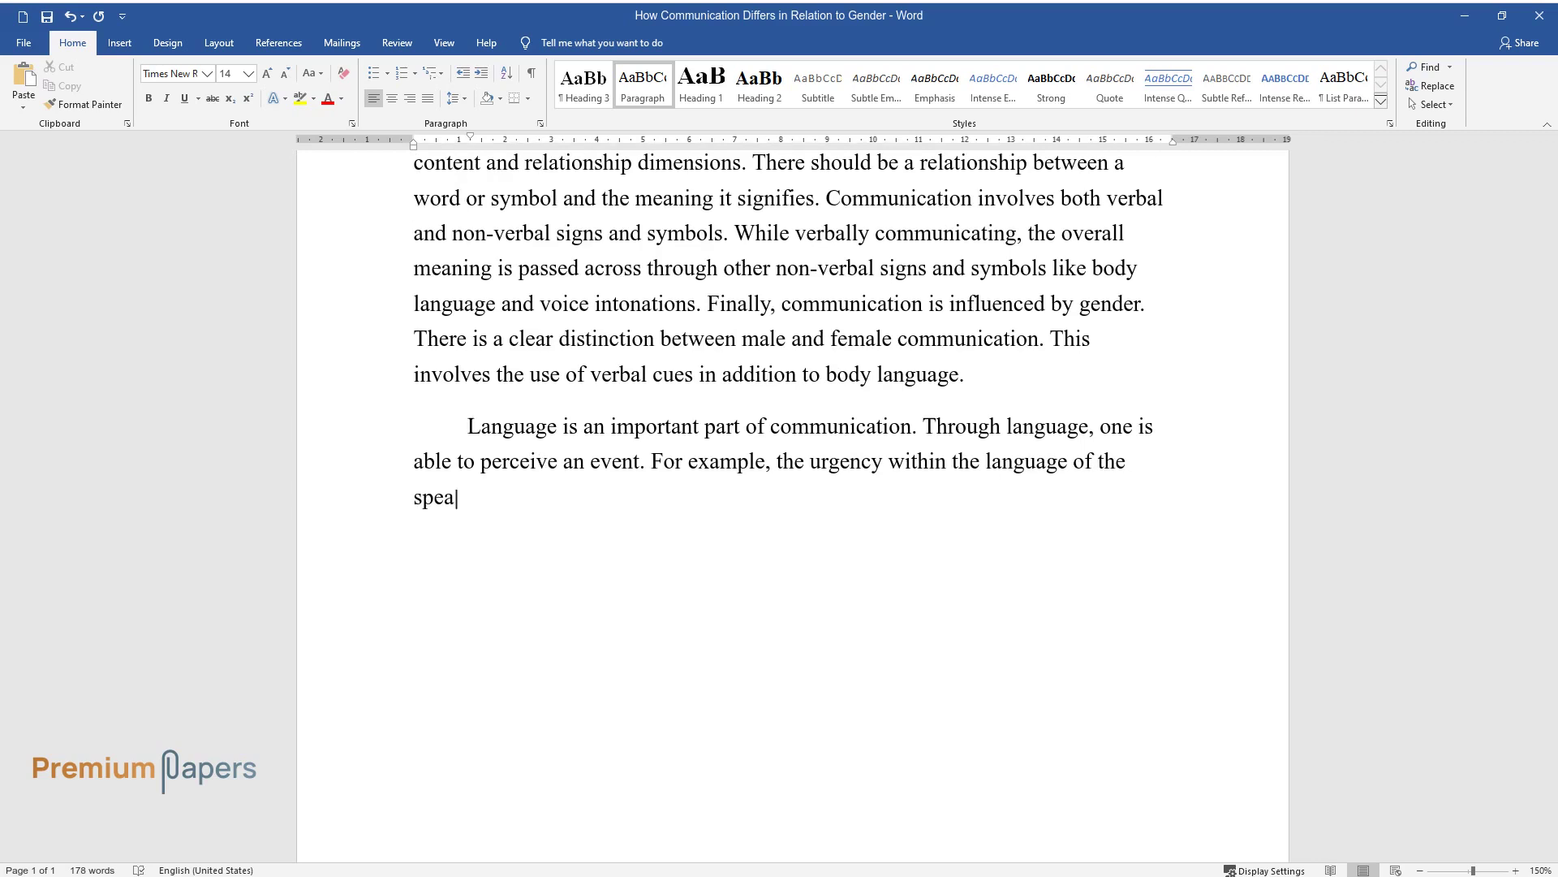
{"action": "type", "text": "ake the listener know th"}
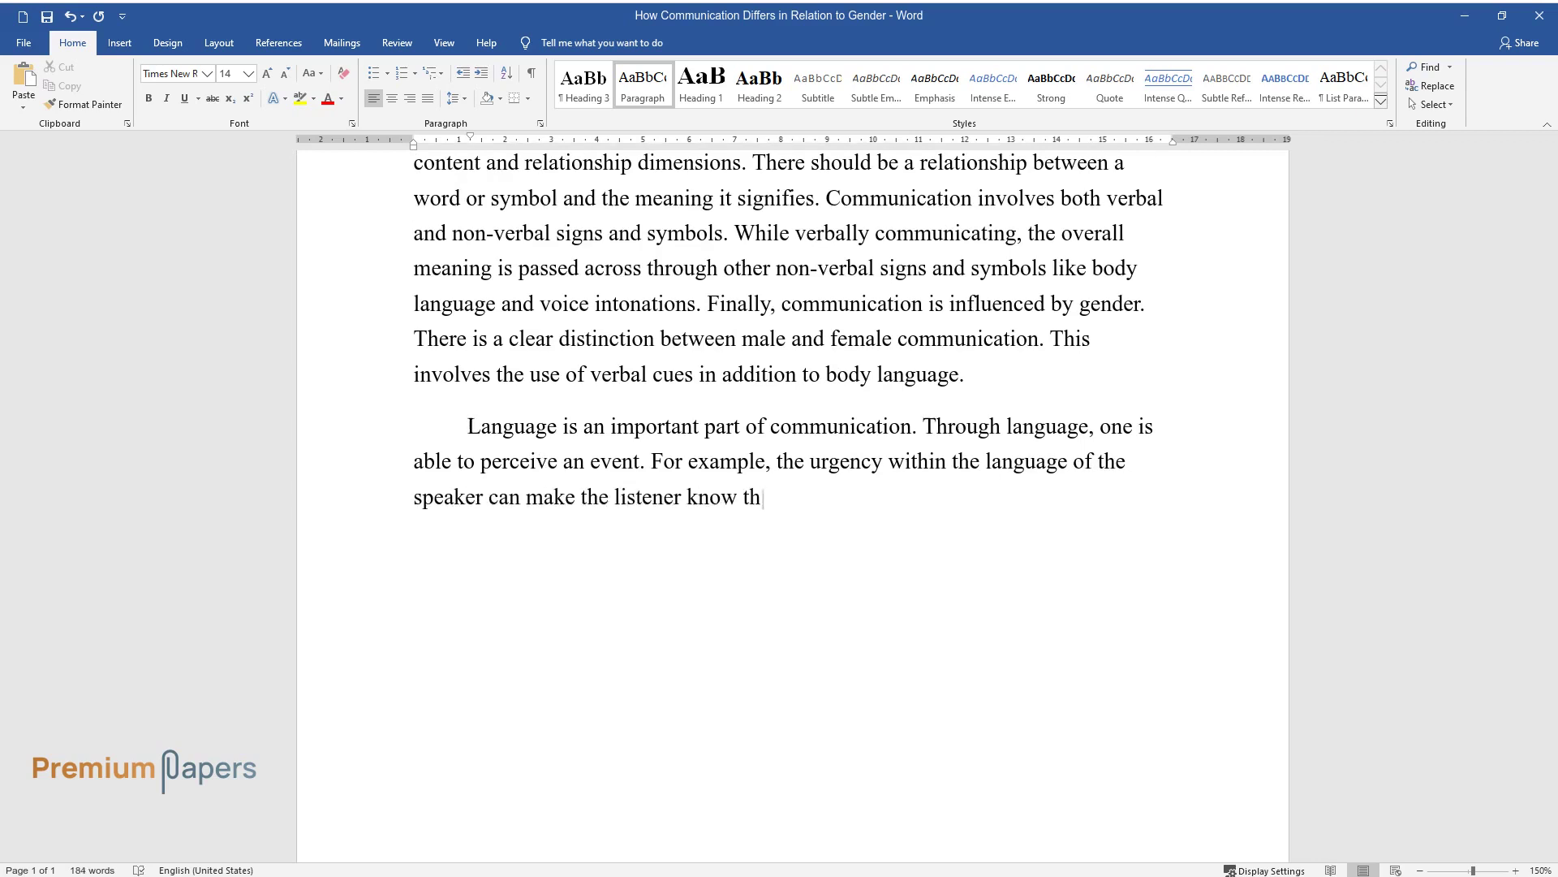
{"action": "type", "text": "e seriousness of the situation in question. In addition, w"}
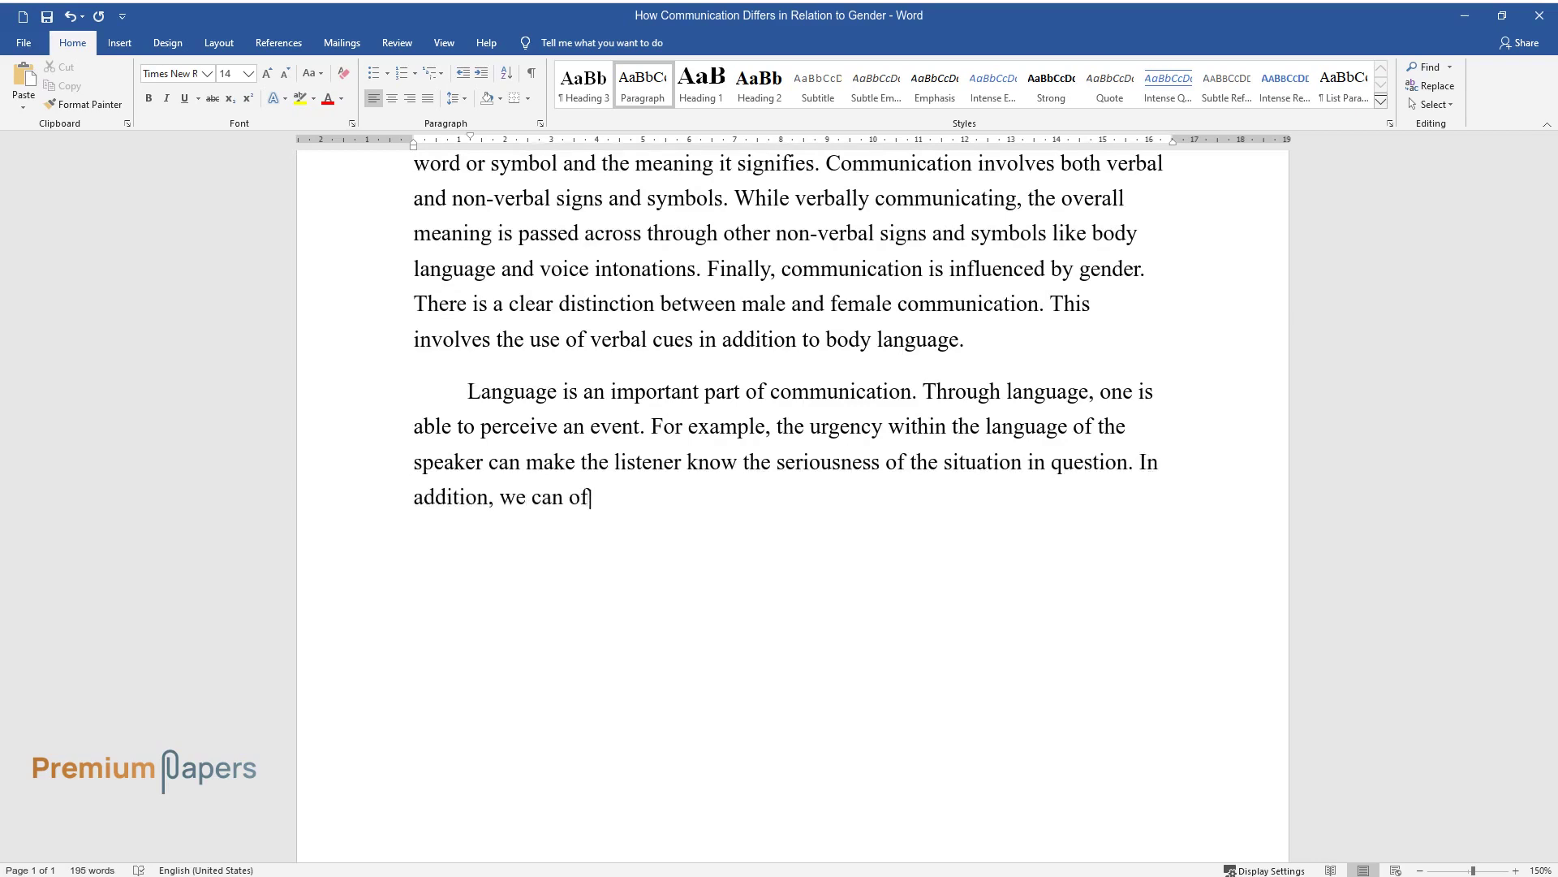
{"action": "type", "text": "e can offer our perspectives on issues t"}
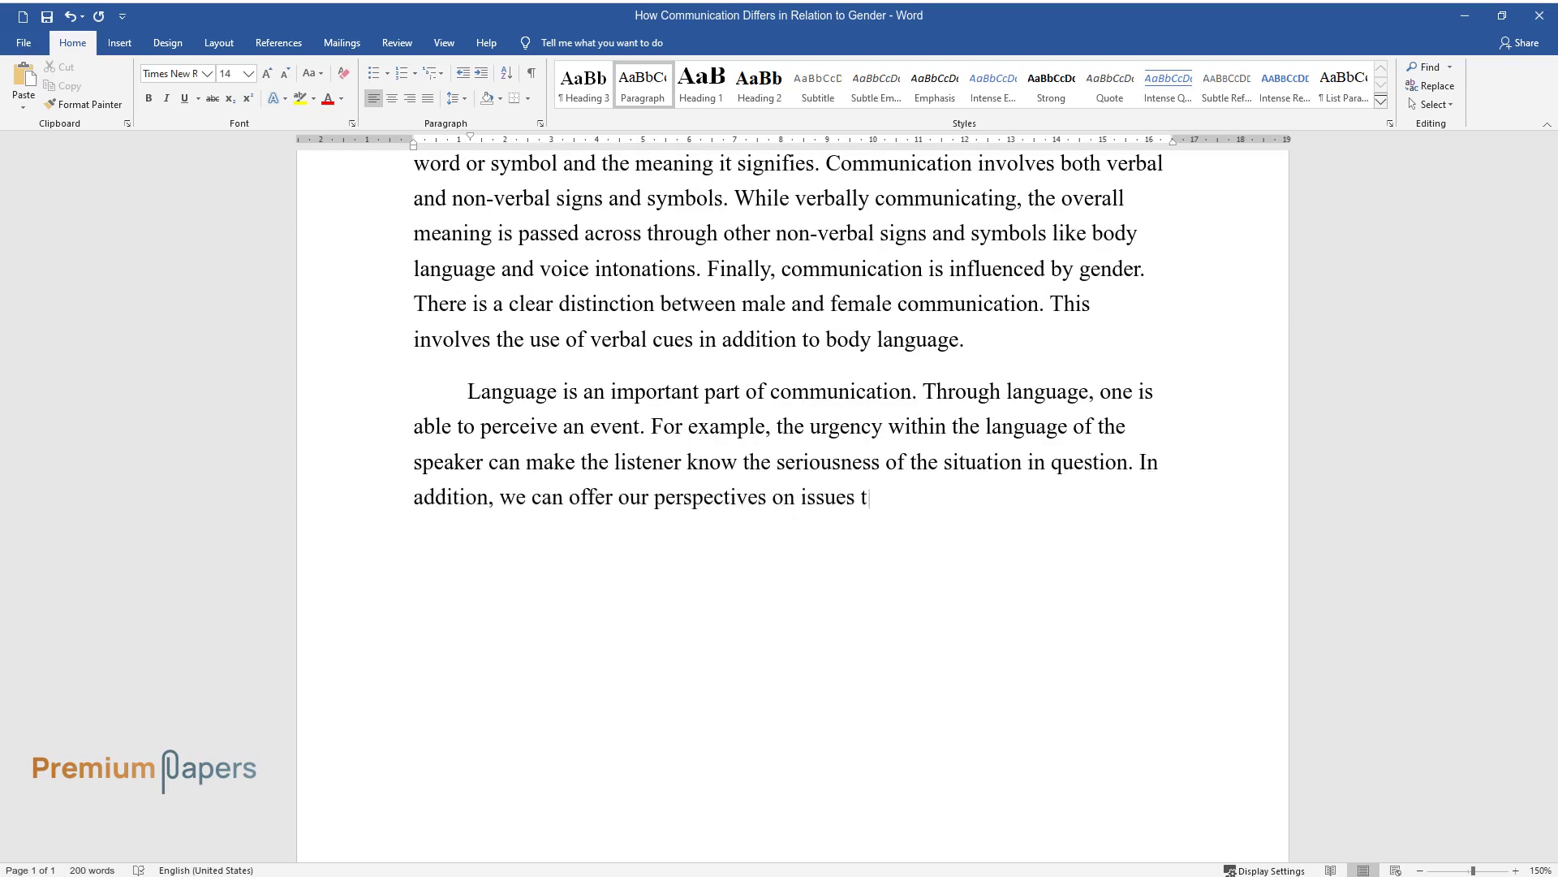
{"action": "type", "text": "hrough language. Expressing accep"}
{"action": "type", "text": "tance through the nodding"}
{"action": "type", "text": " of our heads is an exam"}
{"action": "type", "text": "ple. Language als"}
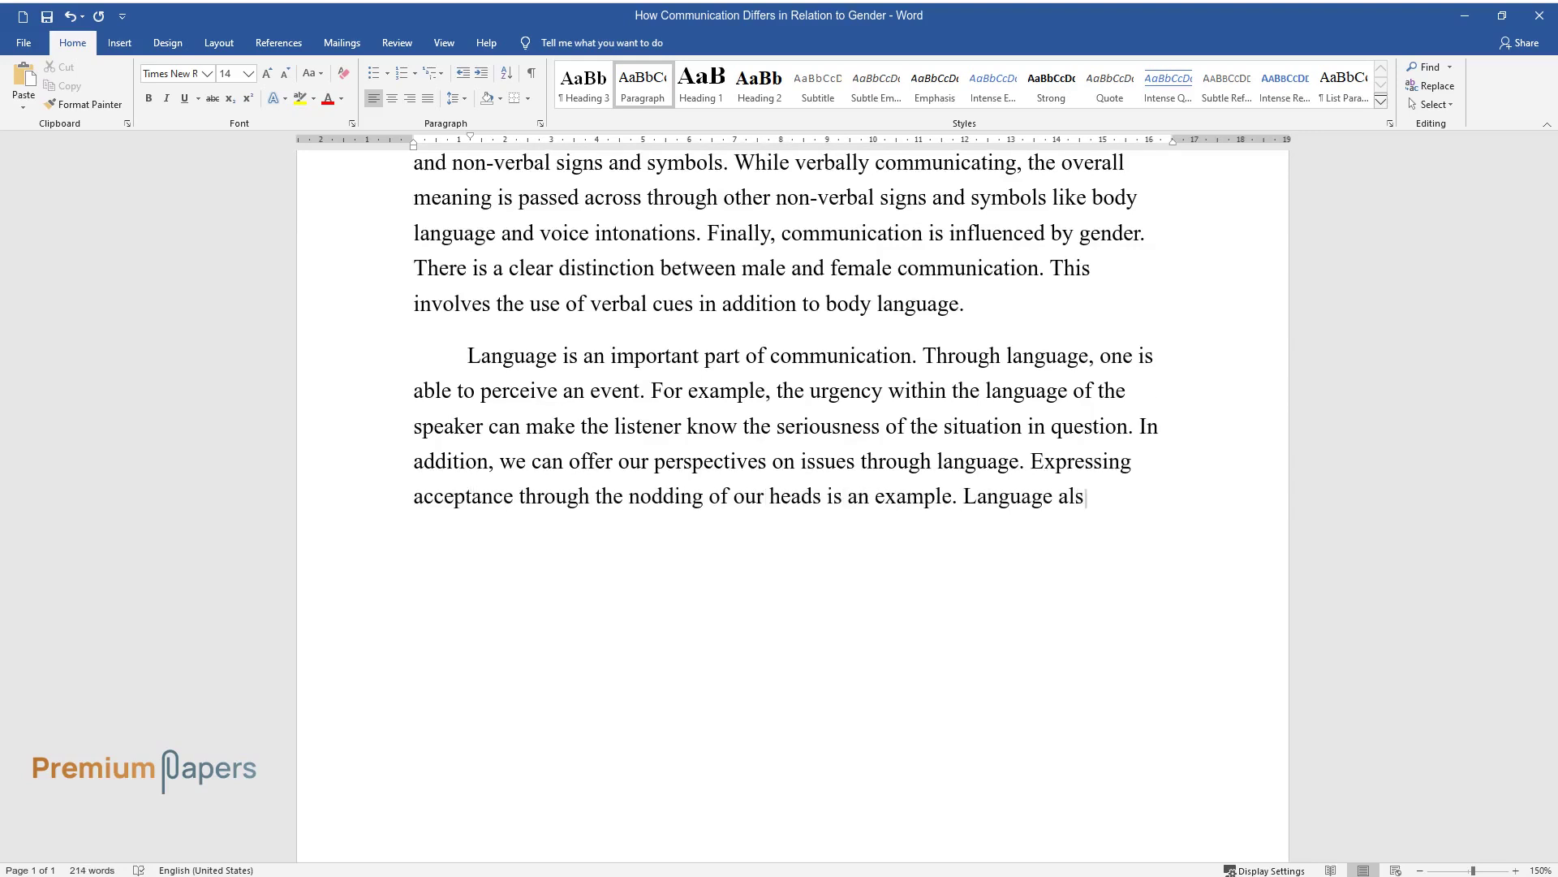
{"action": "type", "text": "o allows us to have a set impress"}
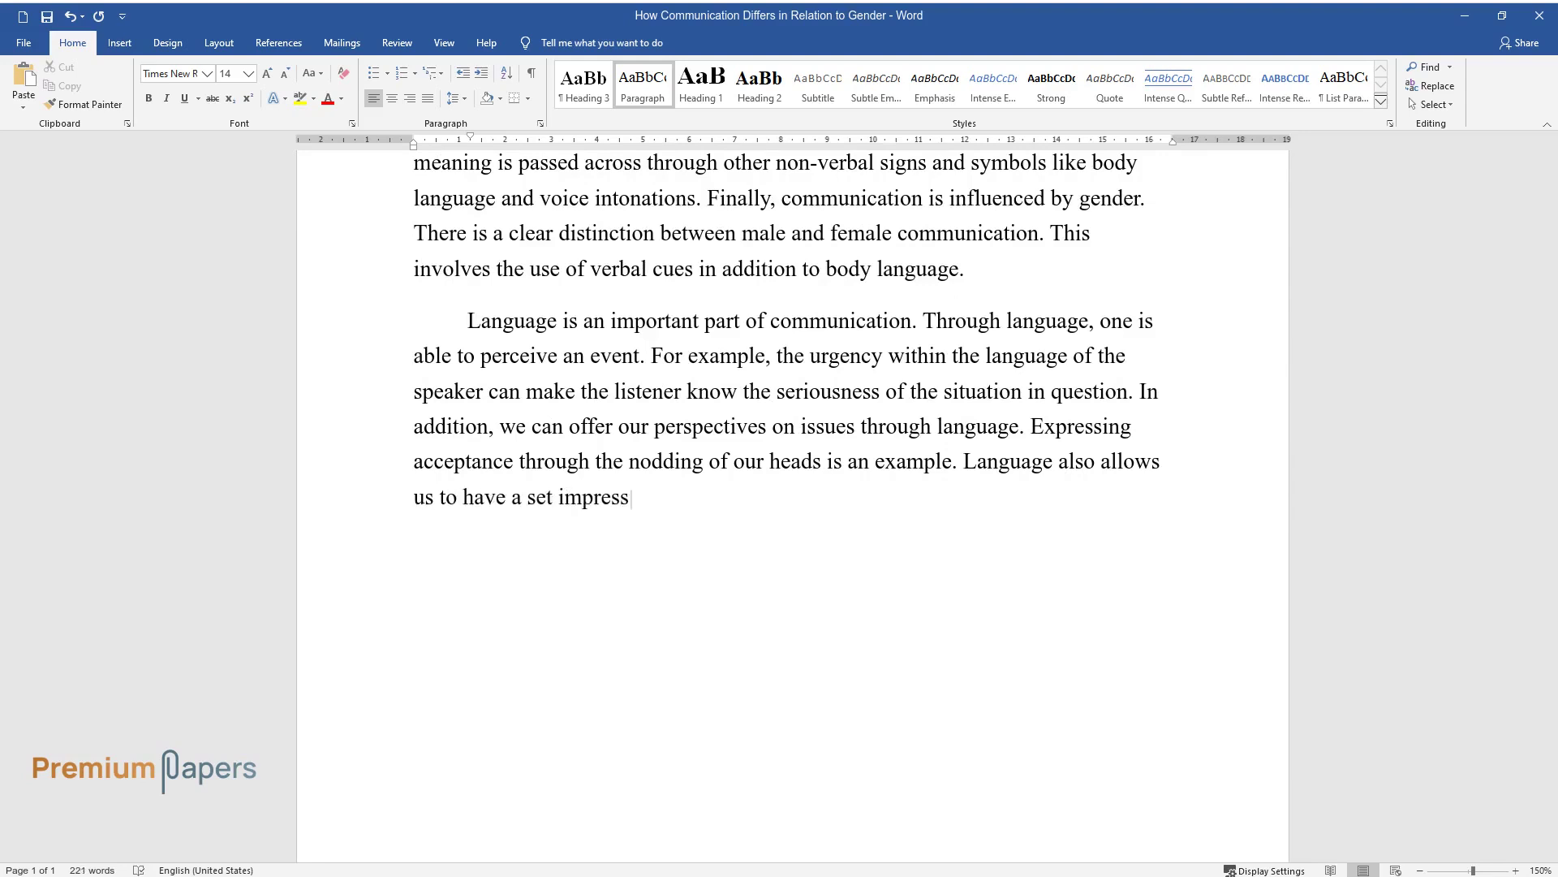
{"action": "type", "text": "ion of others. On the other hand"}
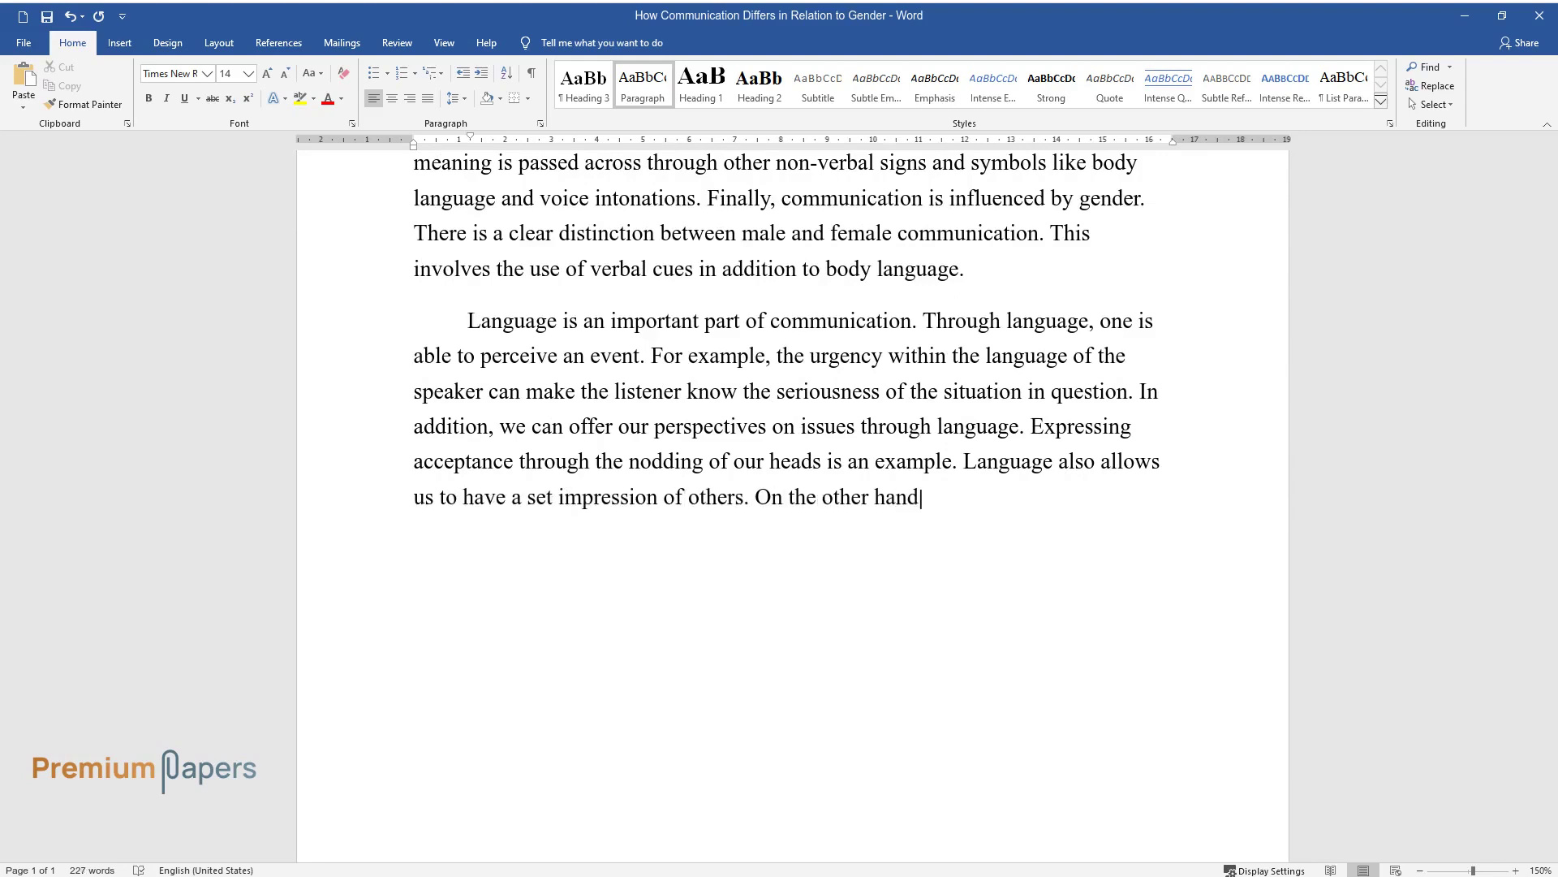
{"action": "type", "text": ", language determines how other people be"}
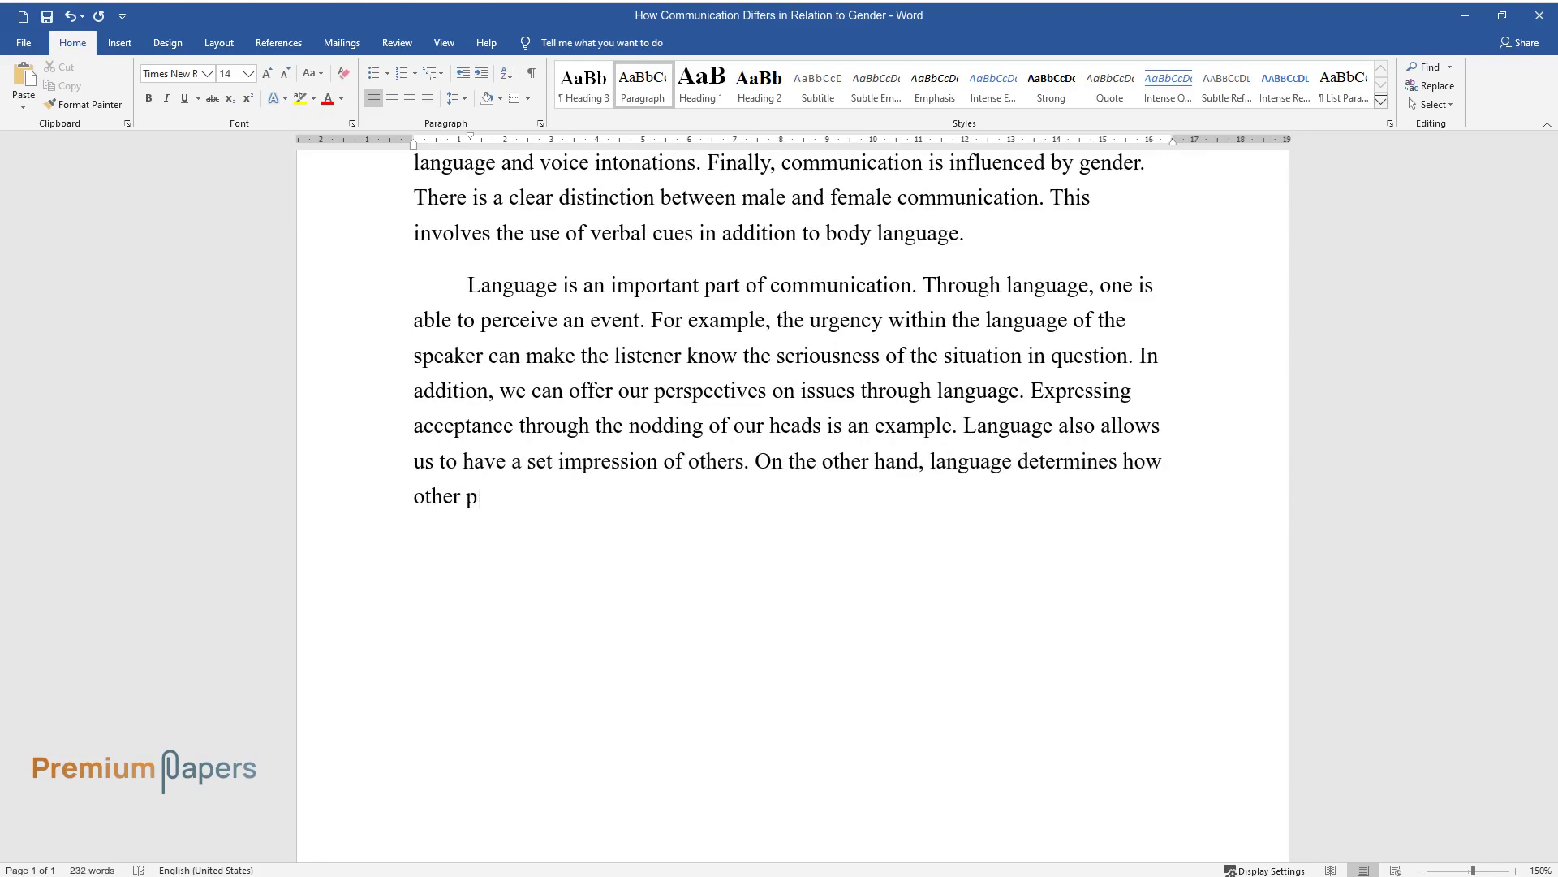
{"action": "type", "text": "have towards us. Our lang"}
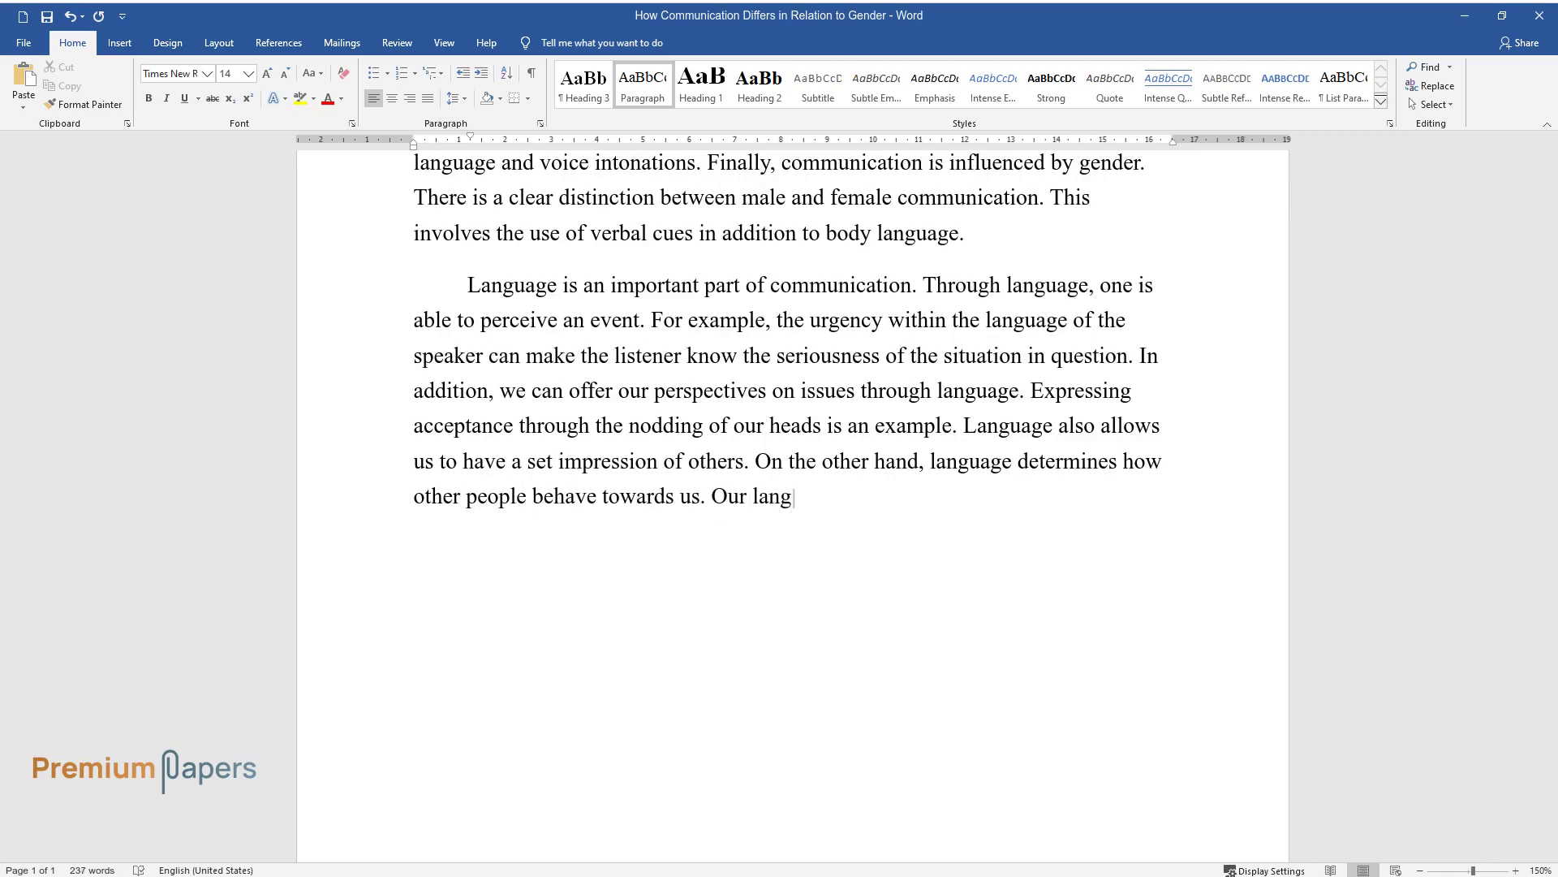
{"action": "type", "text": "uage can make people respect us o"}
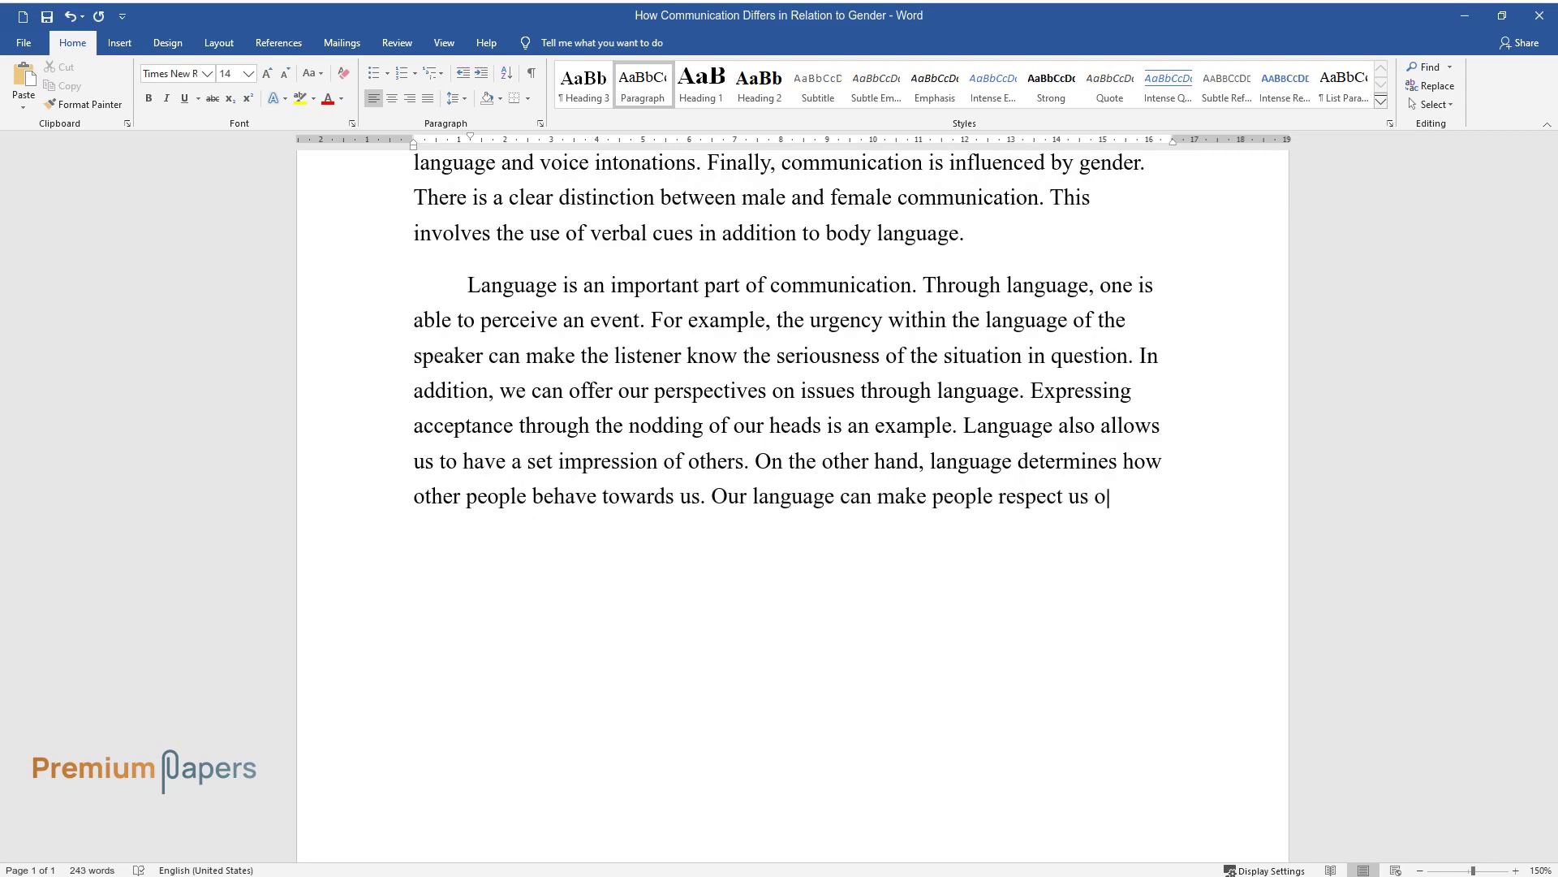
{"action": "type", "text": "r disrespect us. Finally, through"}
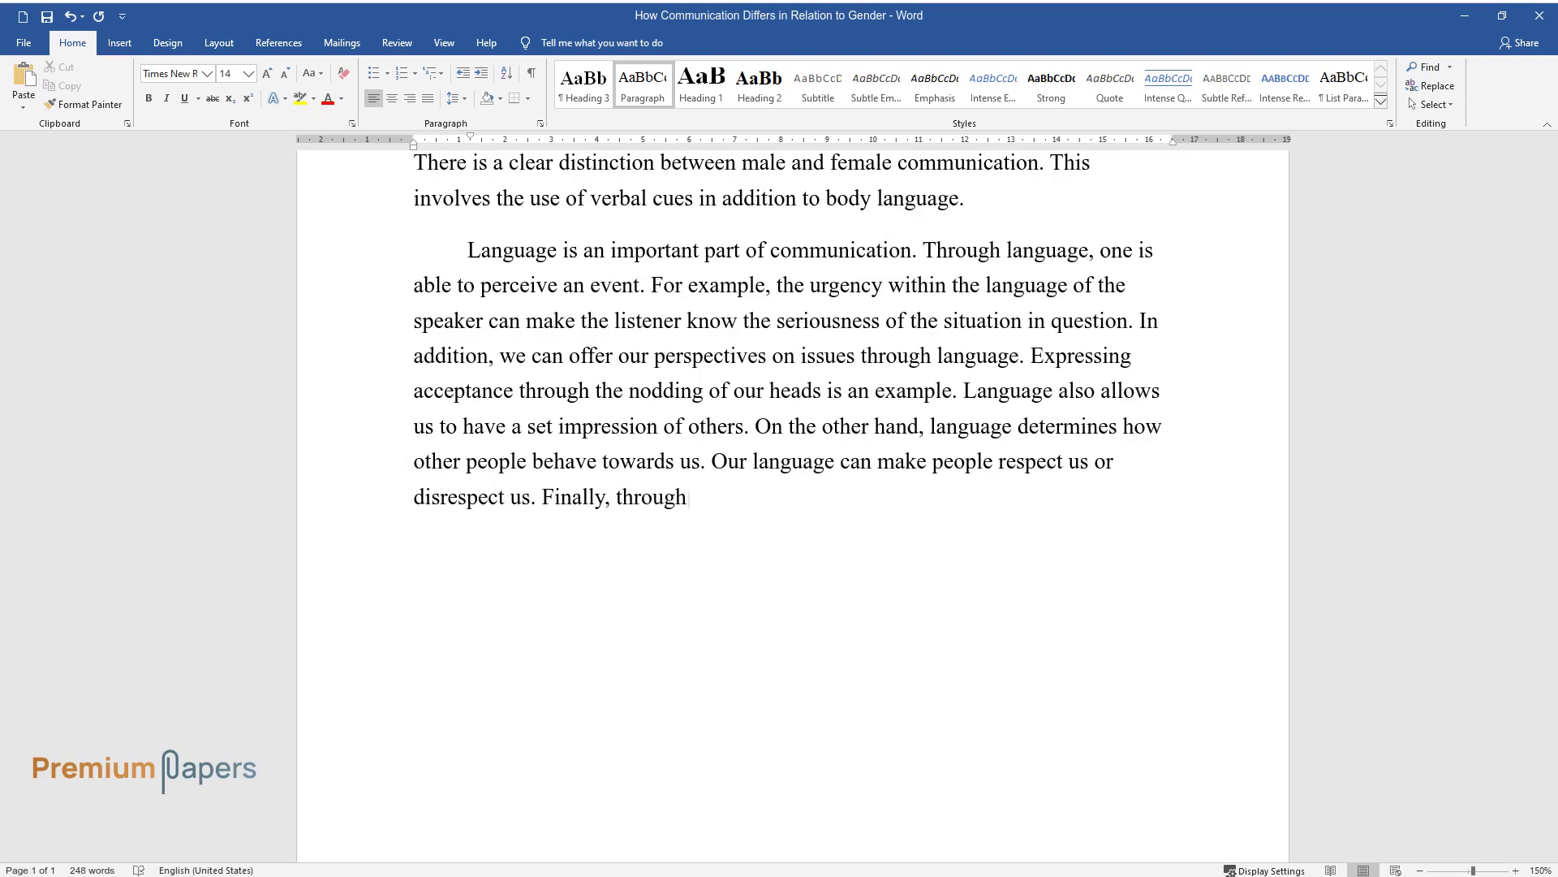
{"action": "type", "text": " language, one is able to determ"}
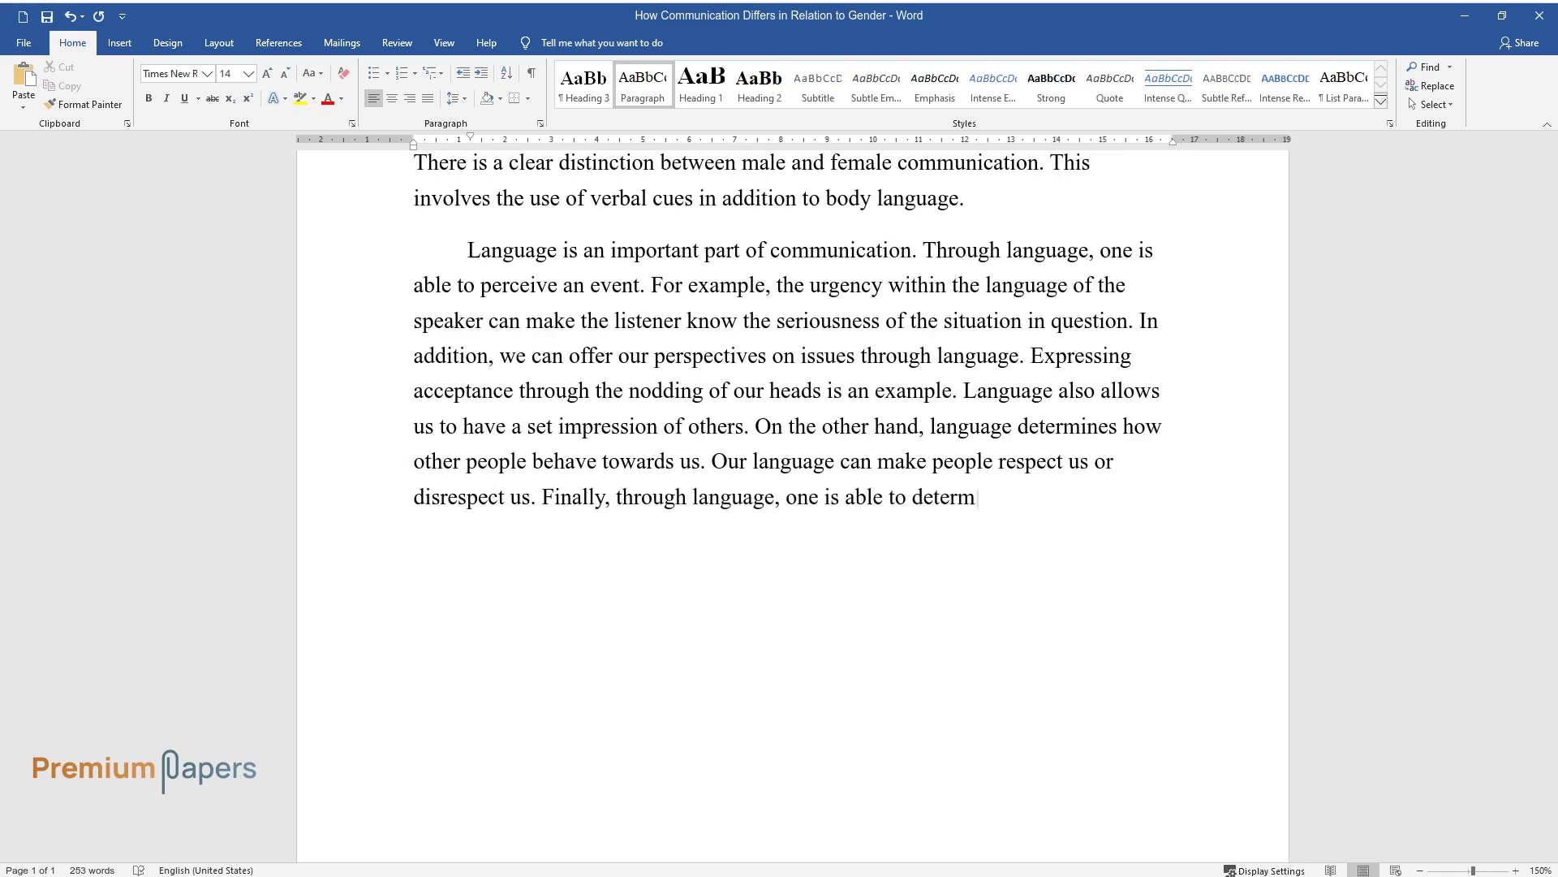
{"action": "type", "text": "ine a person's gender pos"}
{"action": "type", "text": "ition an"}
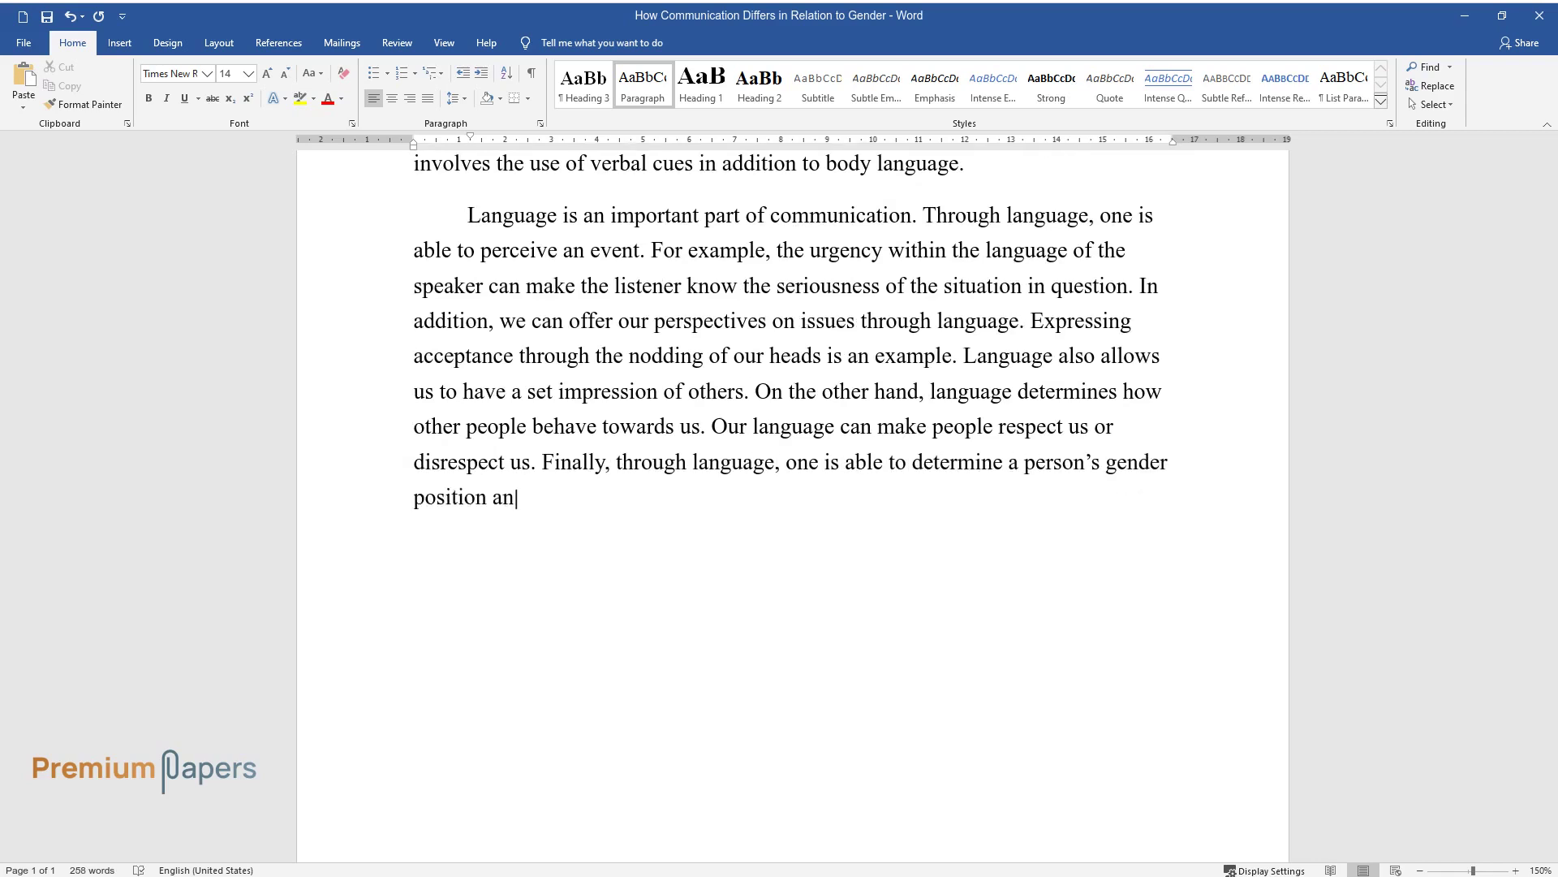
{"action": "type", "text": "d perspective."}
Add the paragraph beginning 'There are significant communication differences concerning gender', ending 'cooperative in nature.'
{"action": "key", "text": "Return"}
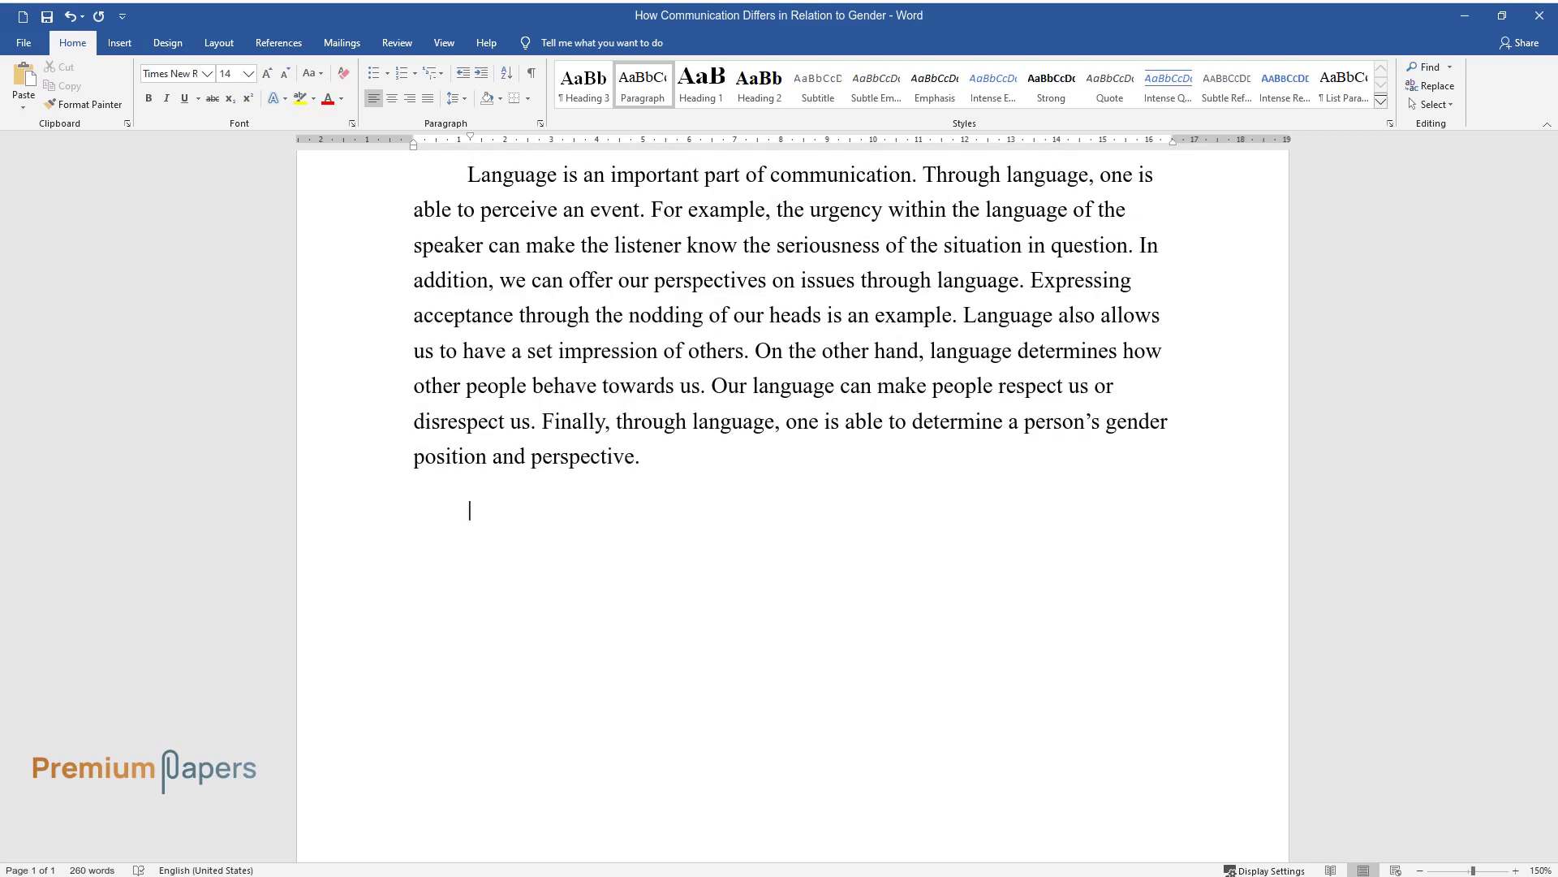
{"action": "type", "text": "There are significant communica"}
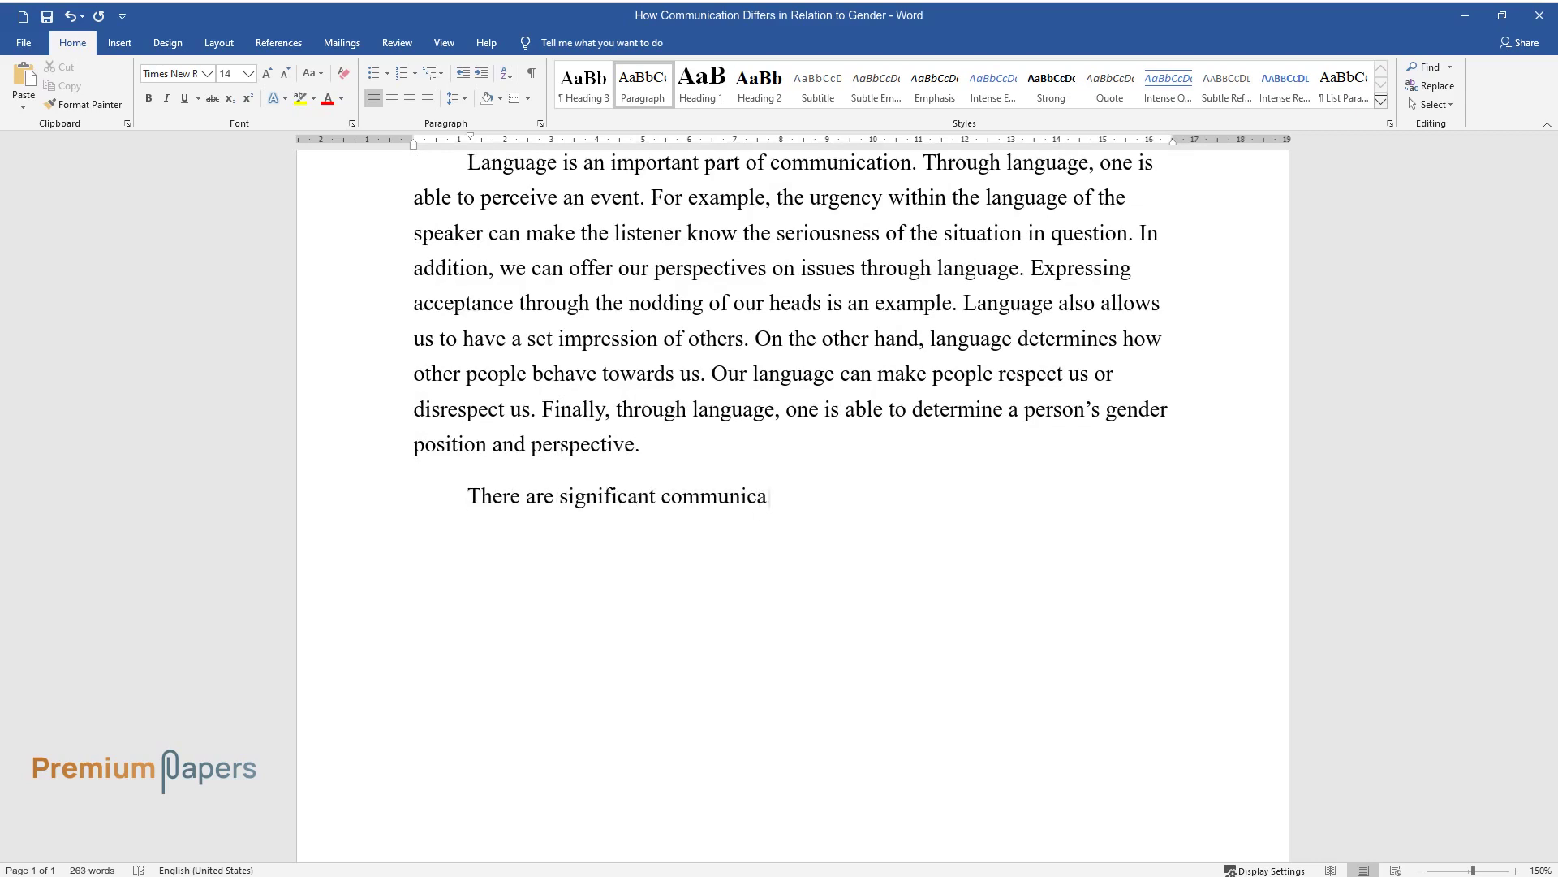
{"action": "type", "text": "tion differences concerning gende"}
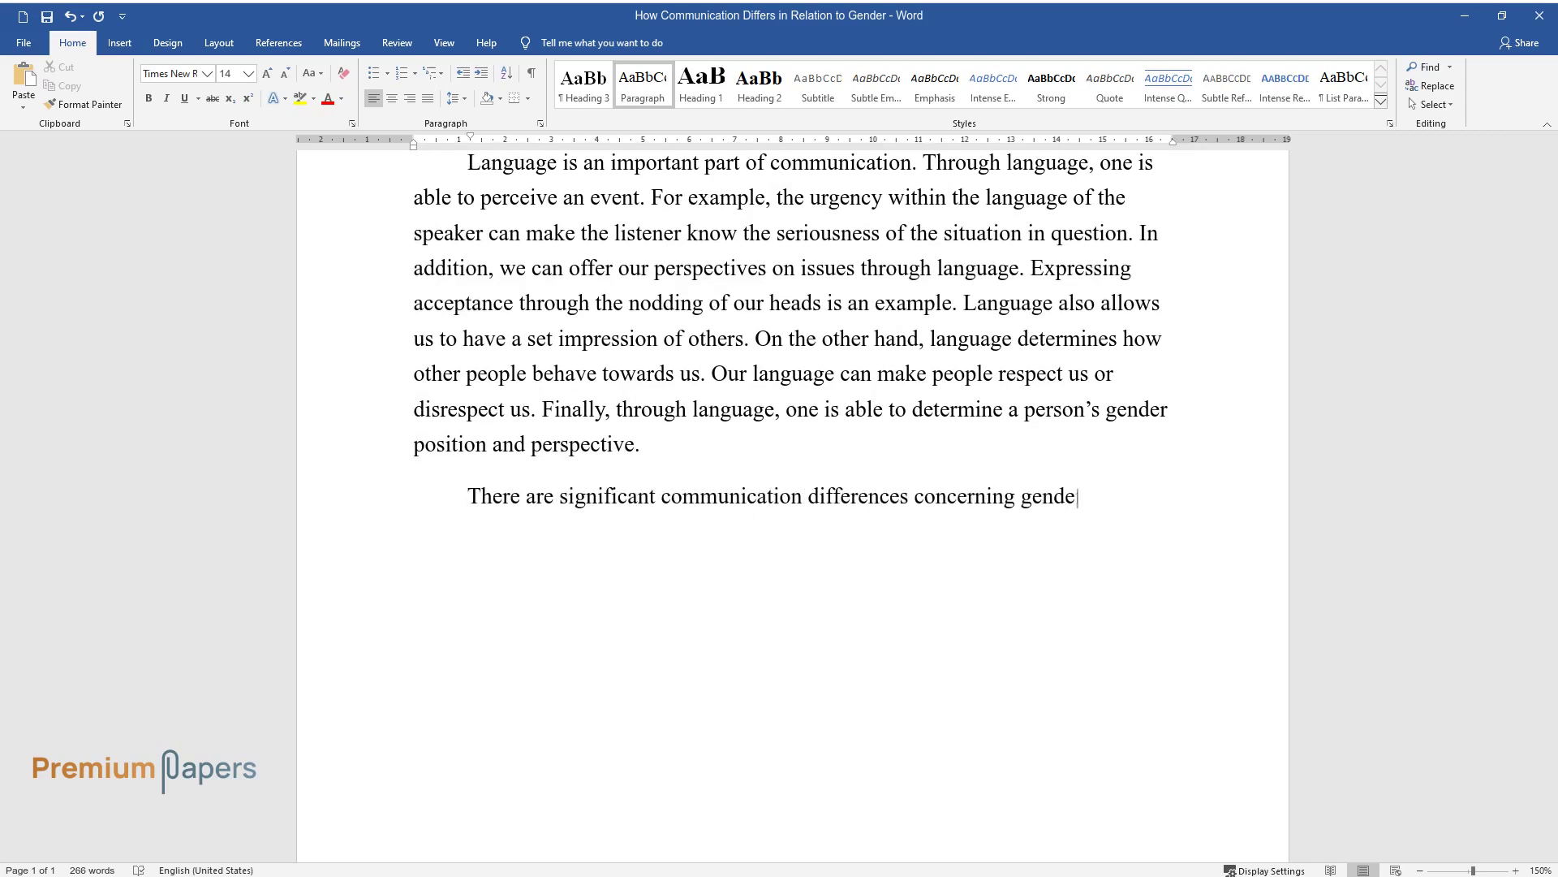
{"action": "type", "text": "r. First, unlike men who accentuate instru"}
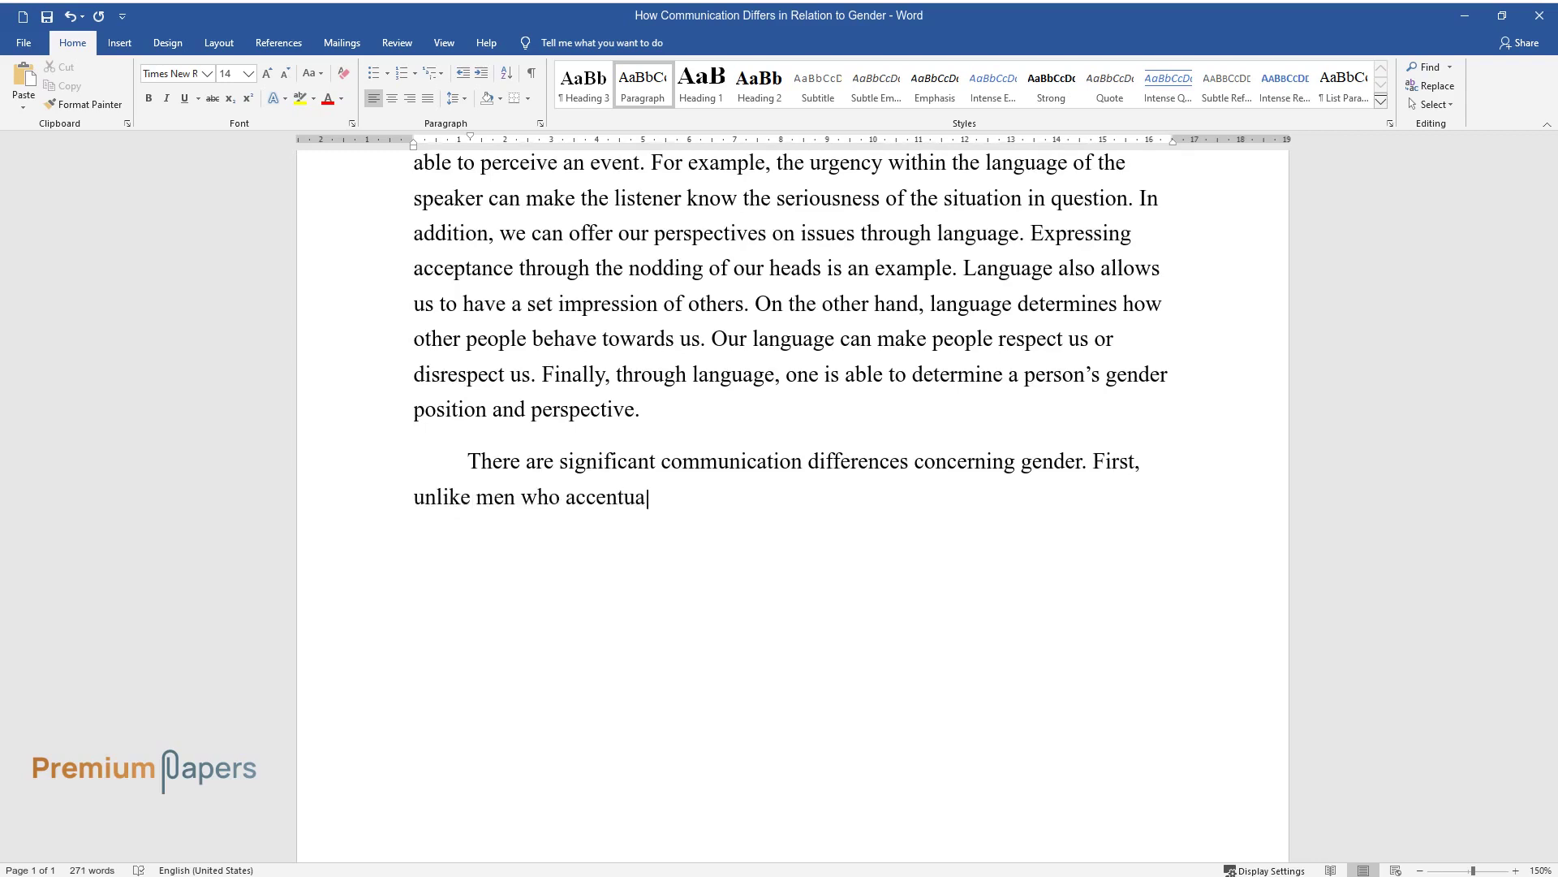
{"action": "type", "text": "mental goals in their com"}
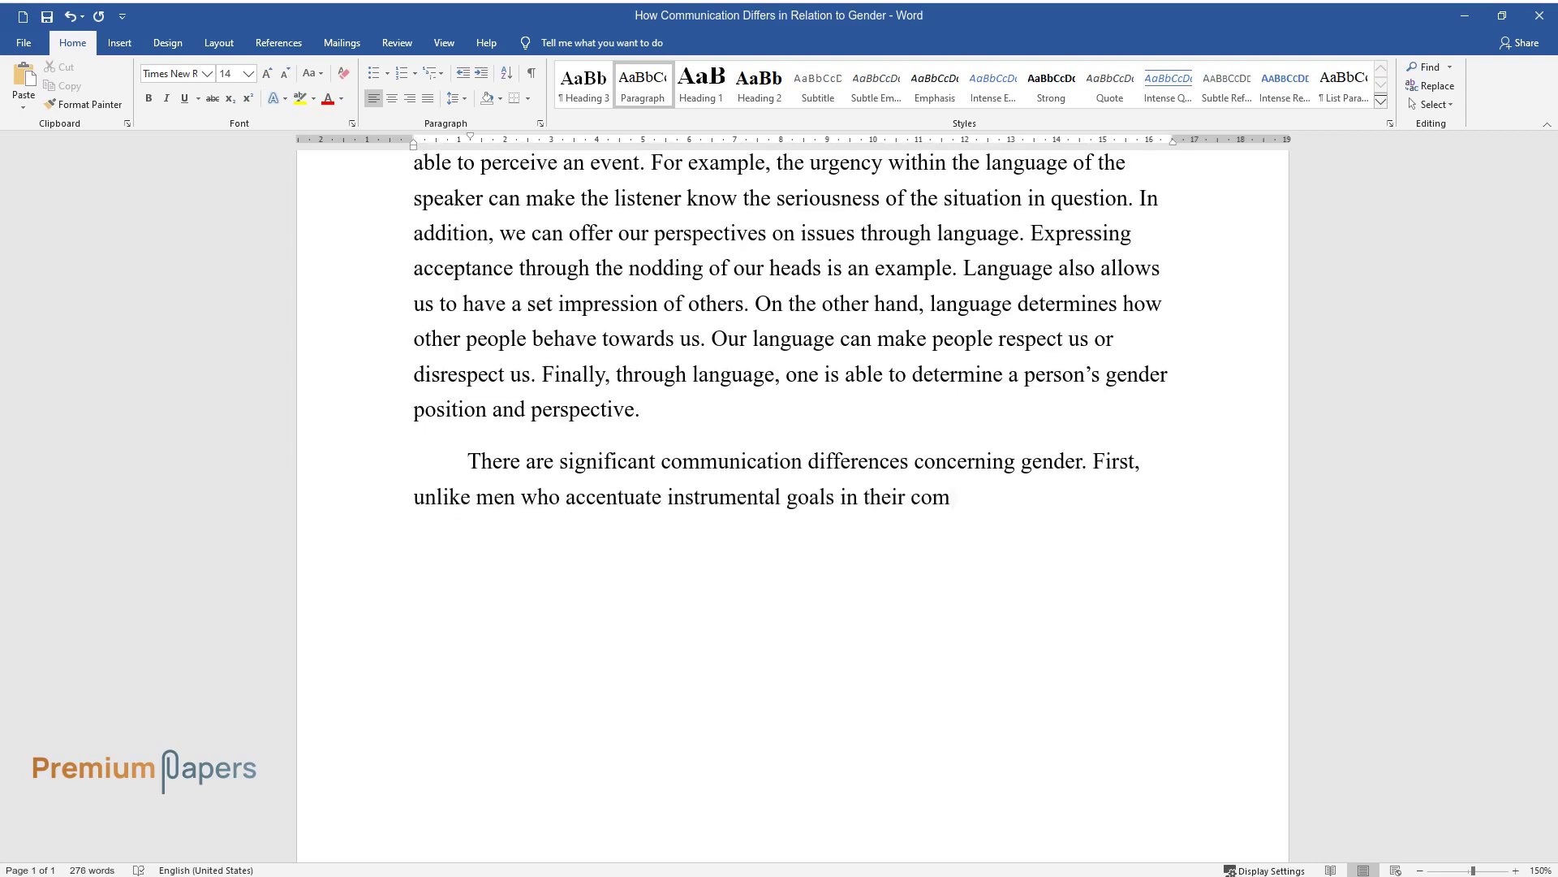
{"action": "type", "text": "munication, women accent"}
{"action": "type", "text": "uate expression goals. In addition, men su"}
{"action": "type", "text": "pport a hierarchi"}
{"action": "type", "text": "cal culture contr"}
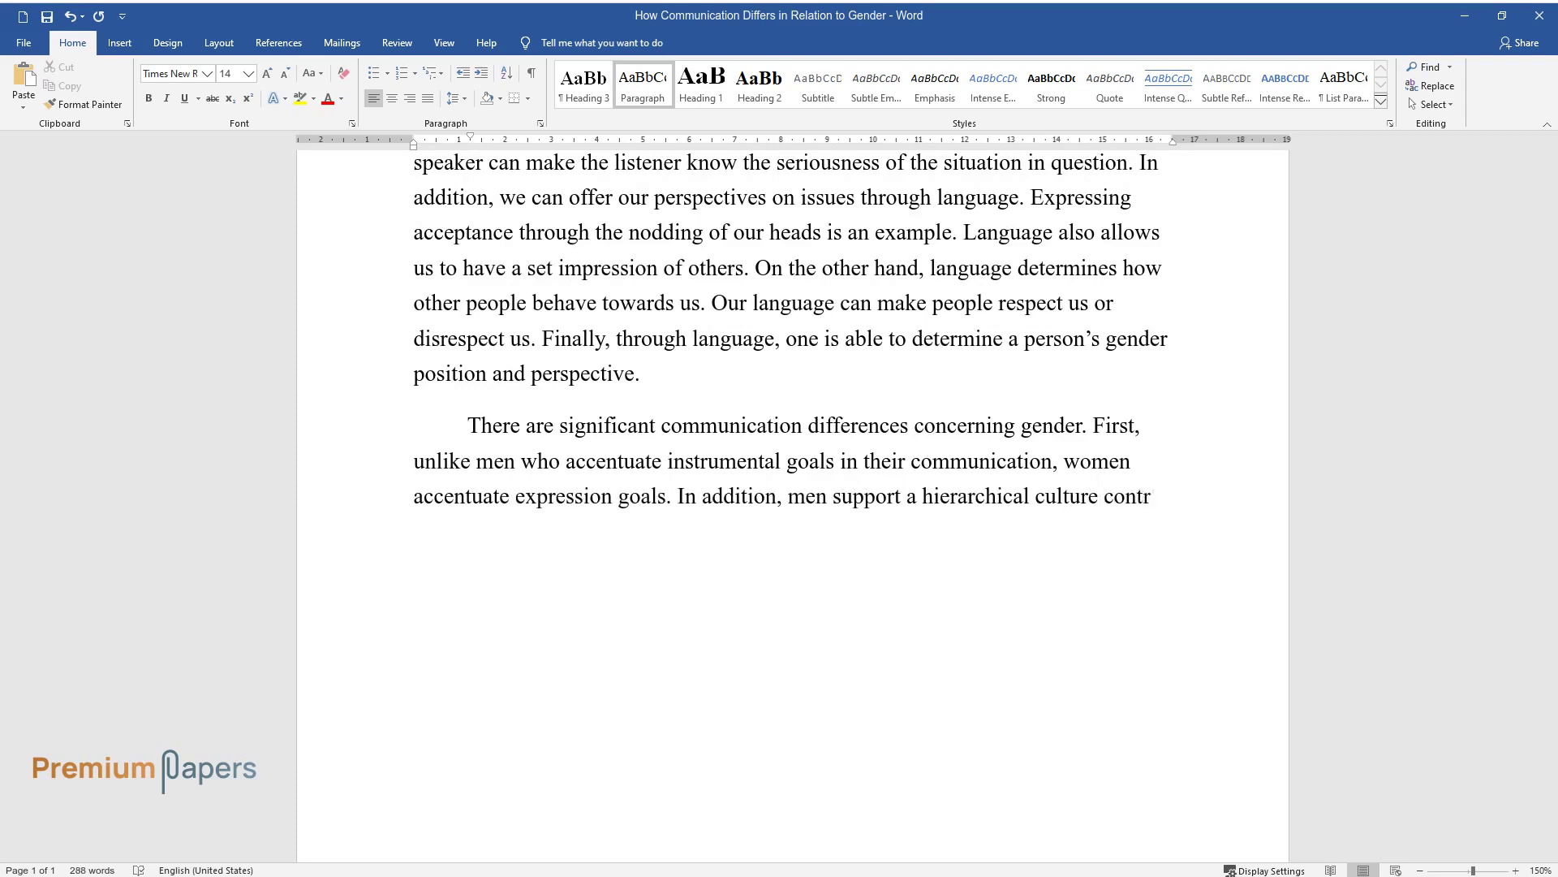
{"action": "type", "text": "ary to women who support an infor"}
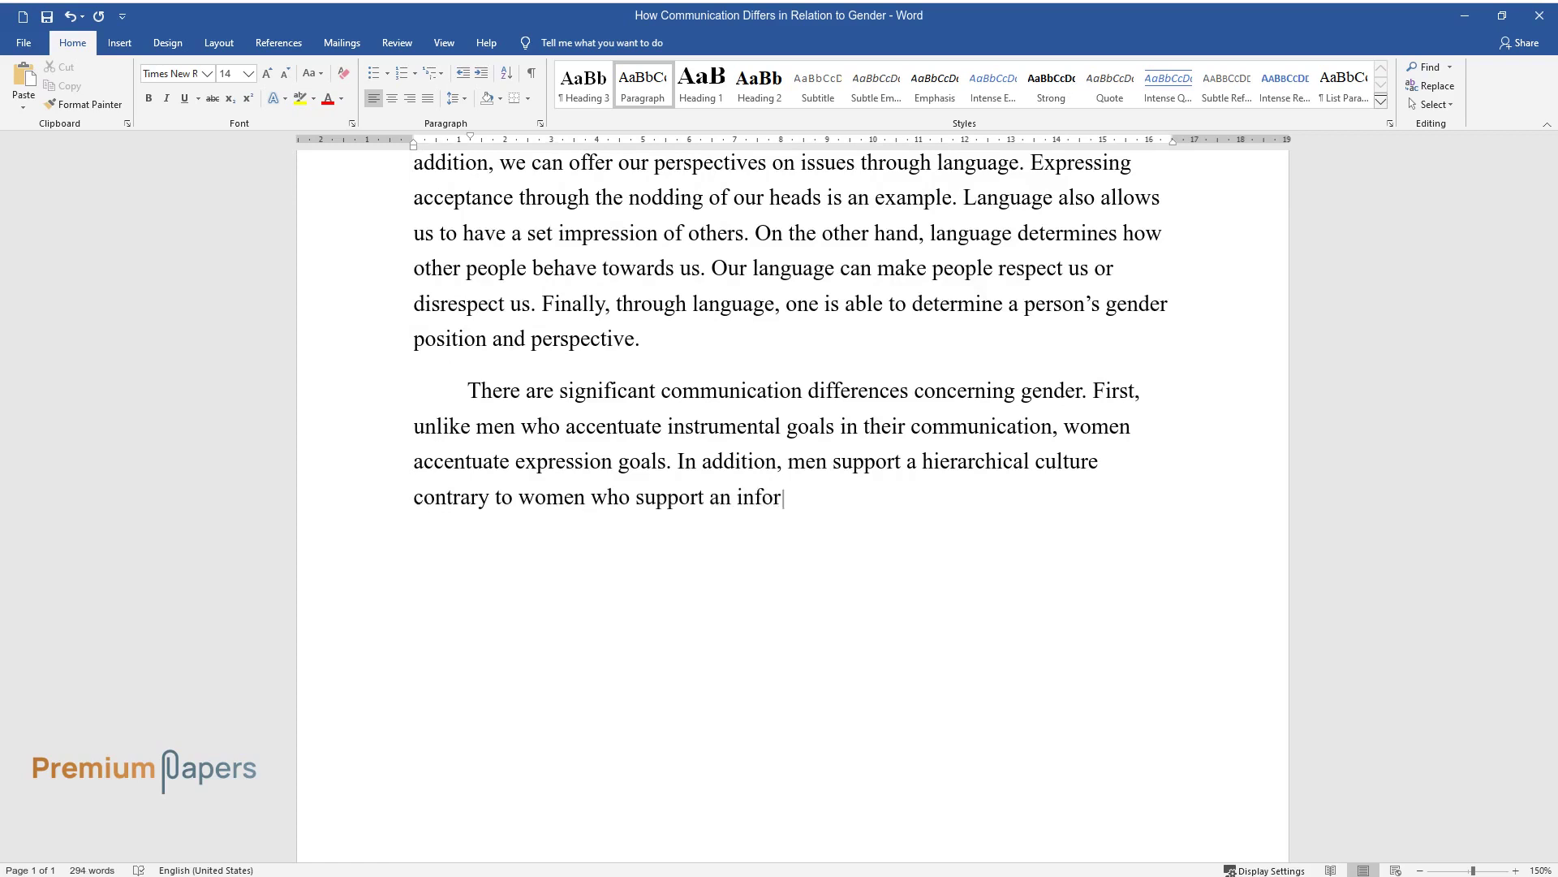
{"action": "type", "text": "mal structure. Furthermore, femal"}
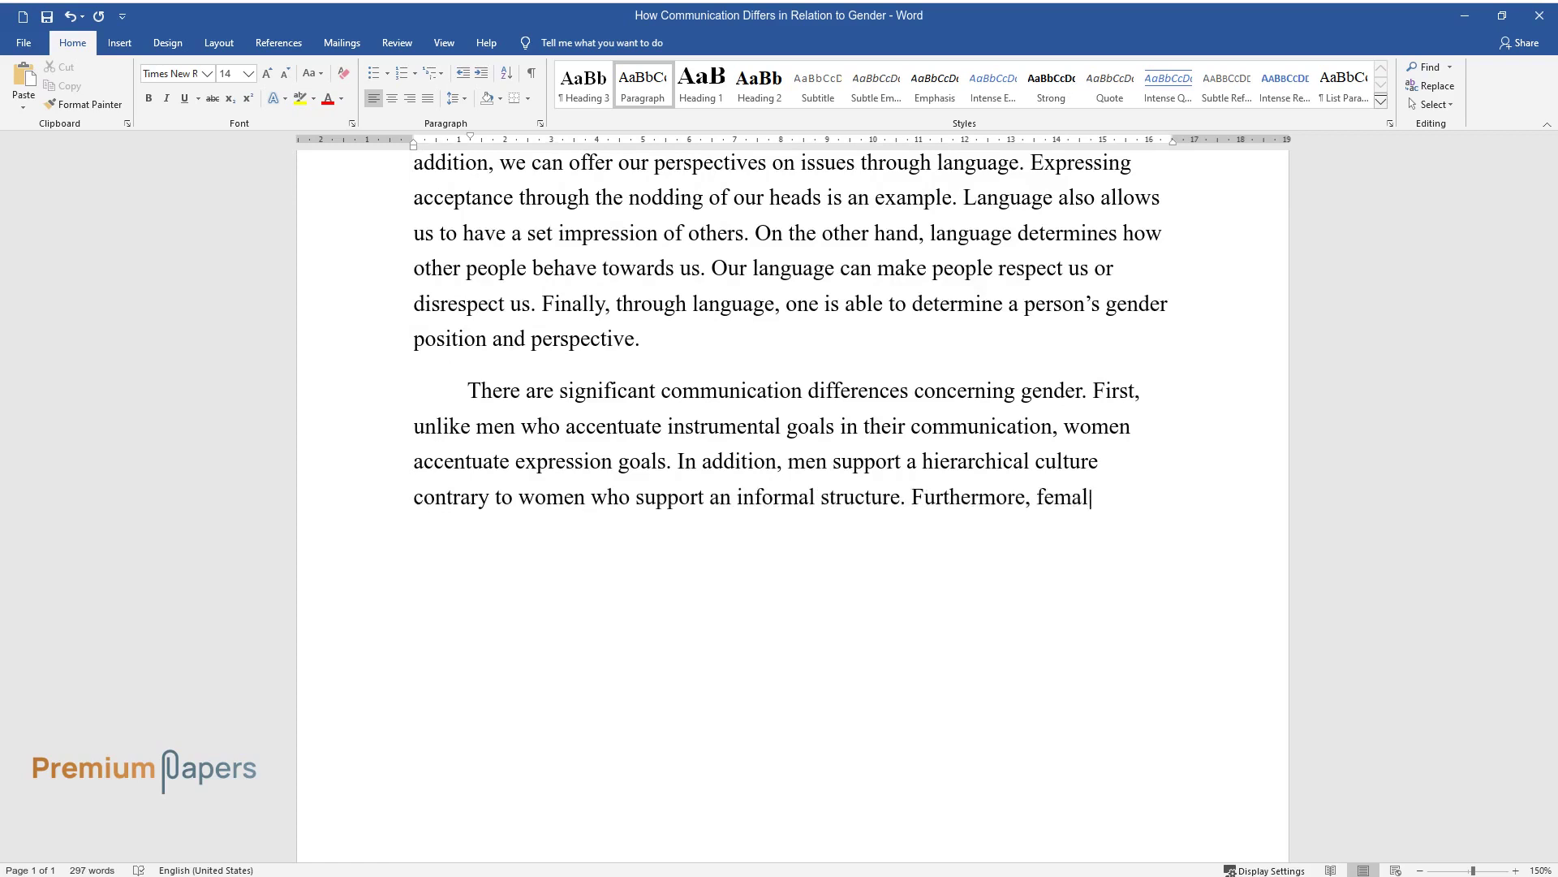
{"action": "type", "text": "e communication tends towards coll"}
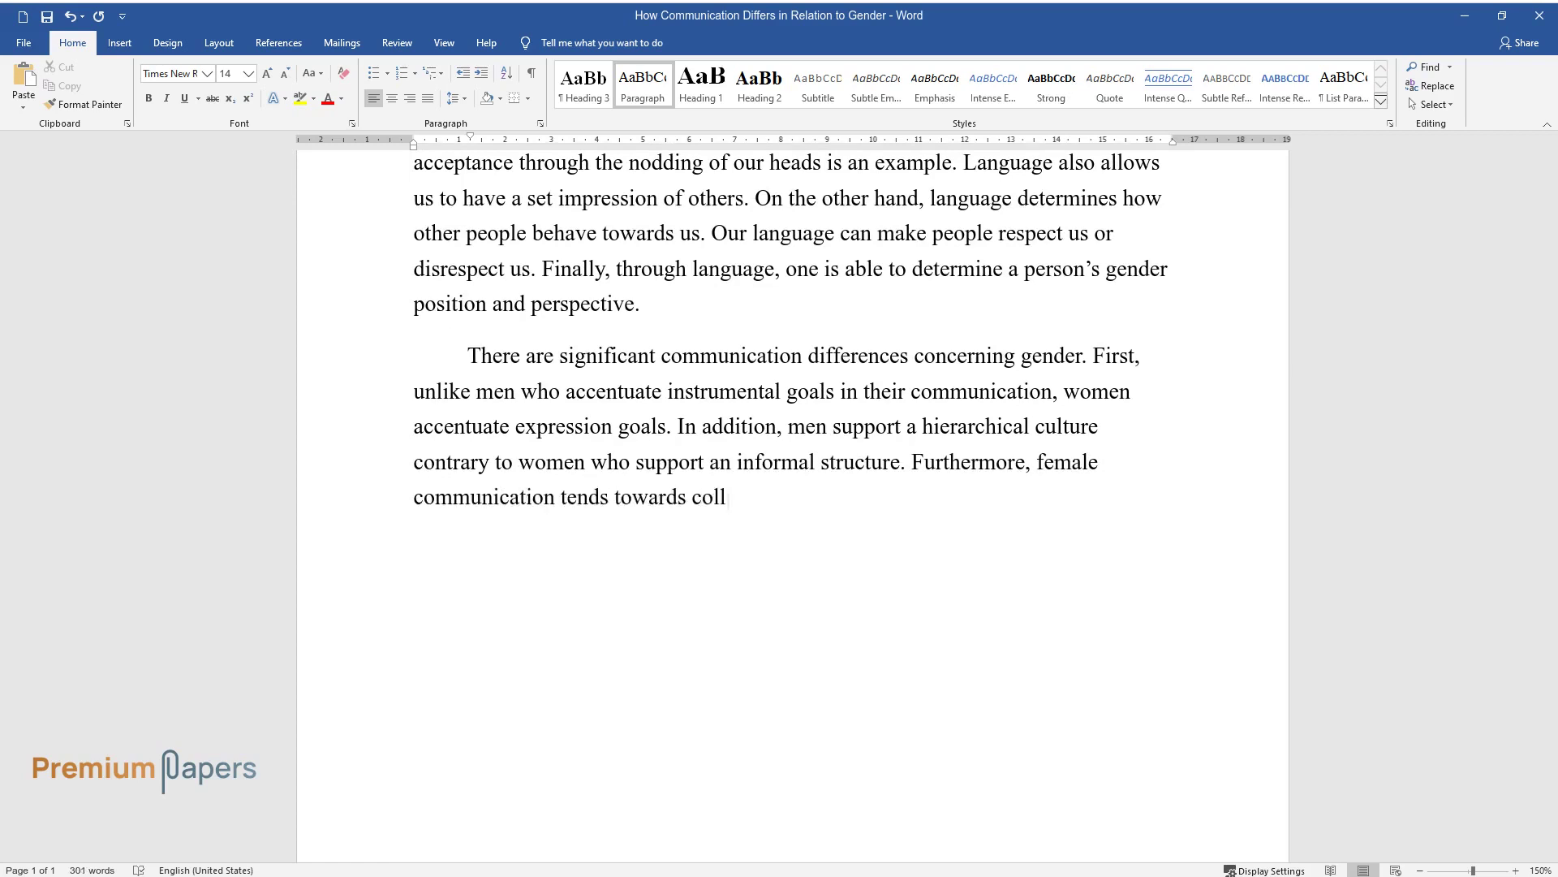
{"action": "type", "text": "ectiveness as opposed to the indi"}
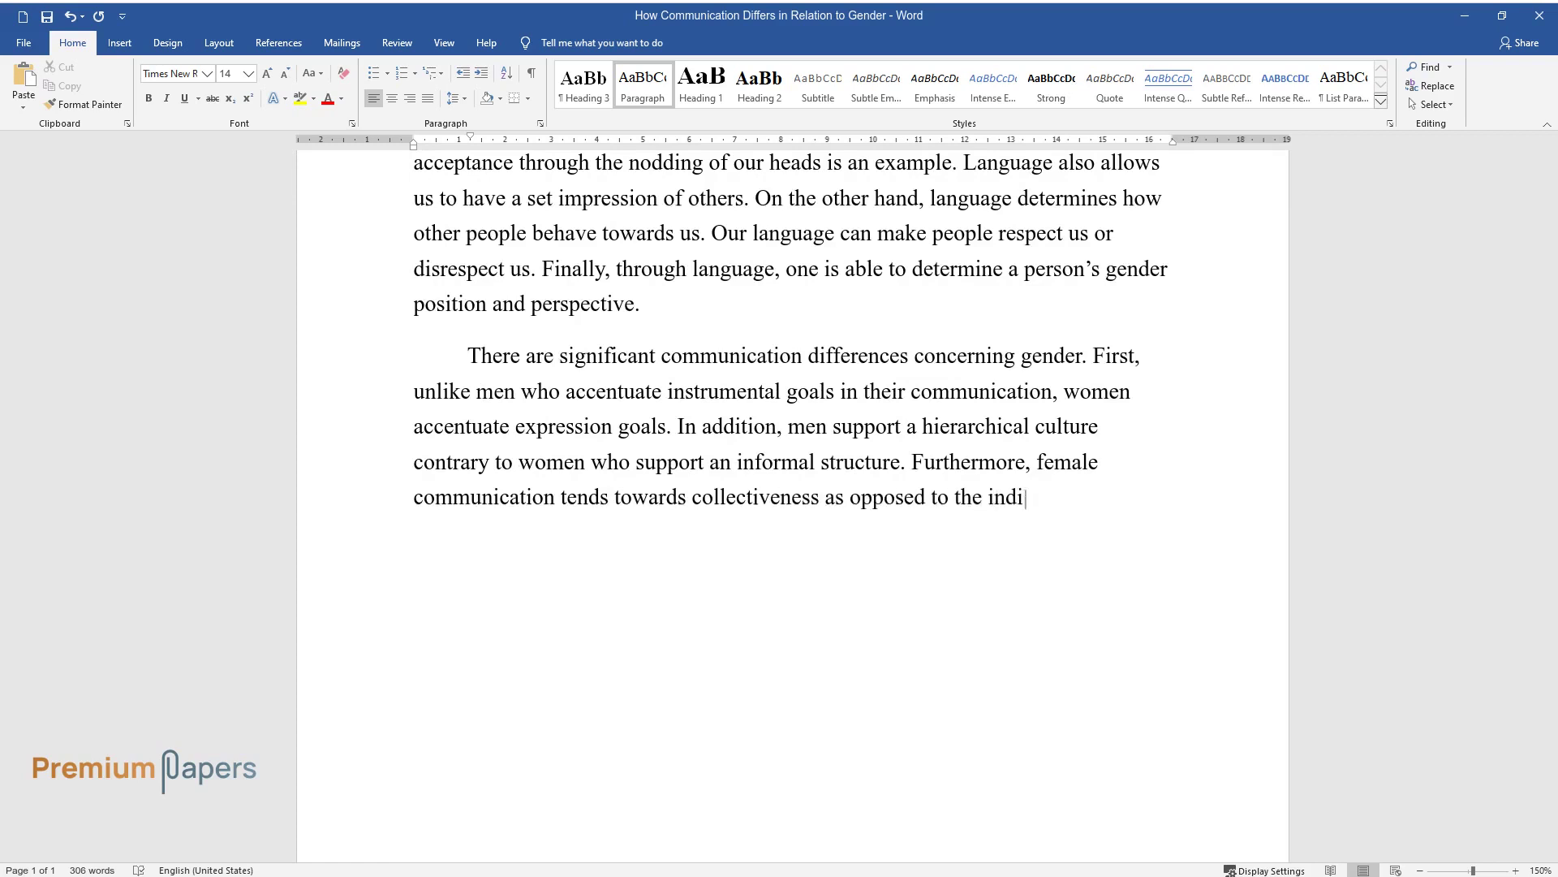
{"action": "type", "text": "vidualistic male approach. Male c"}
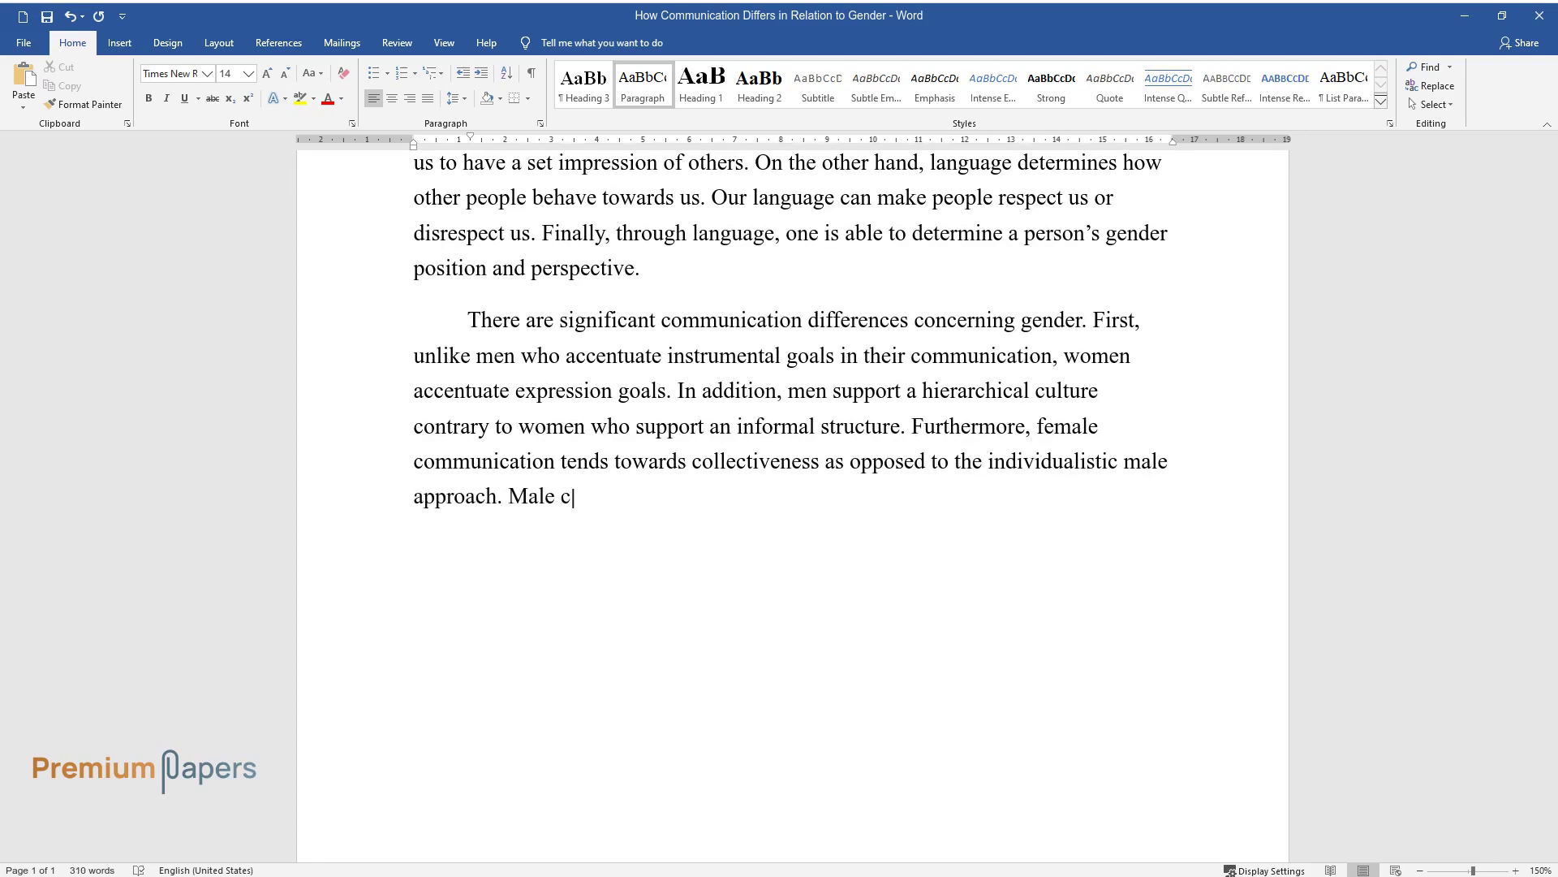
{"action": "type", "text": "ommunication assumes a competitiv"}
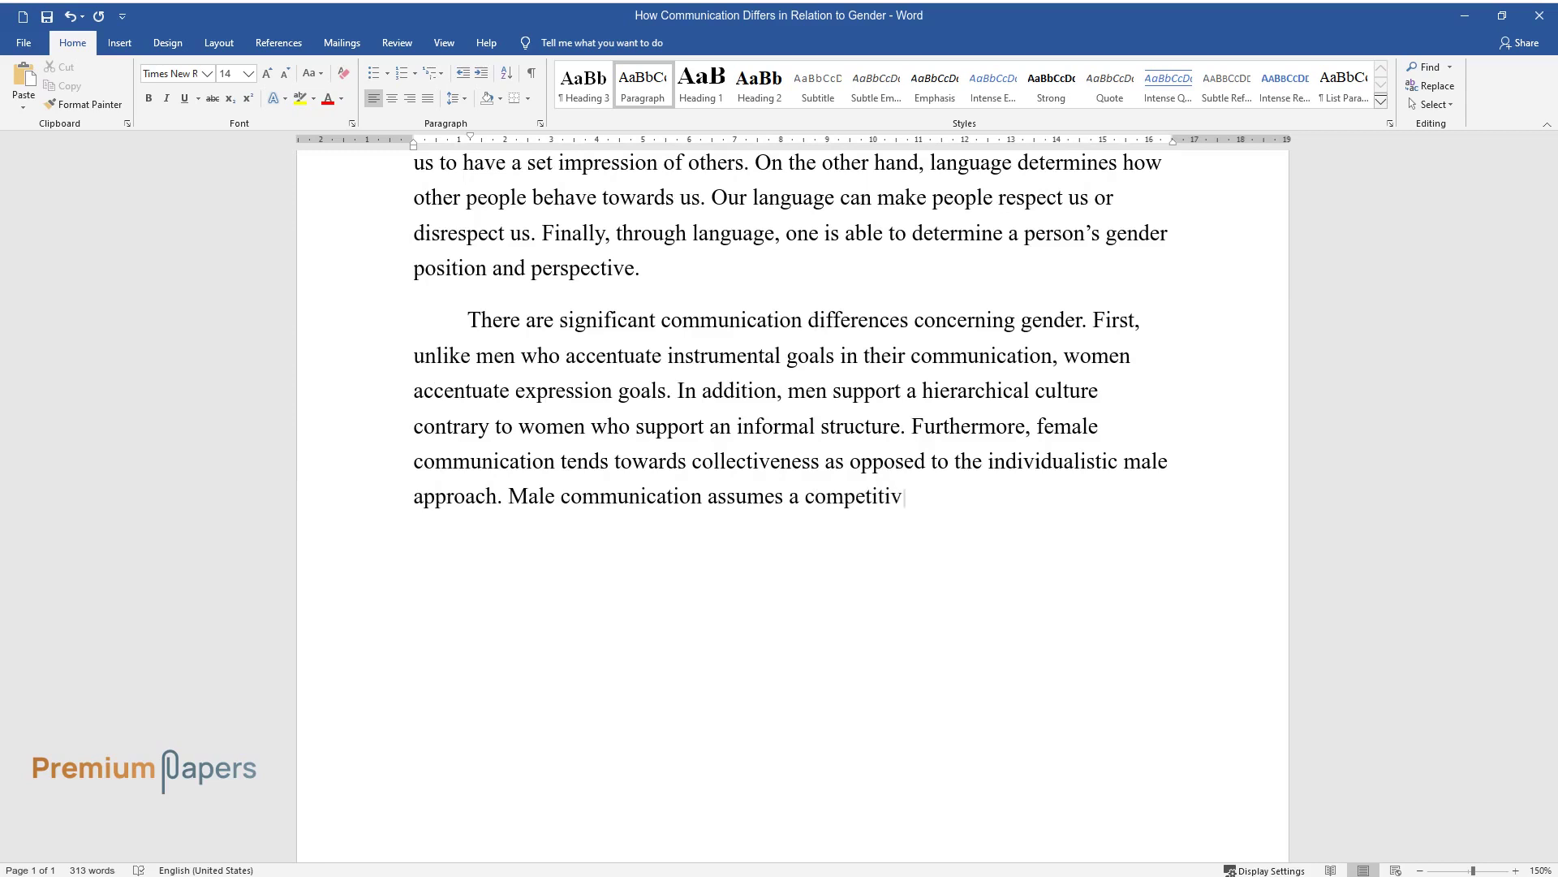
{"action": "type", "text": "e approach as opposed to female co"}
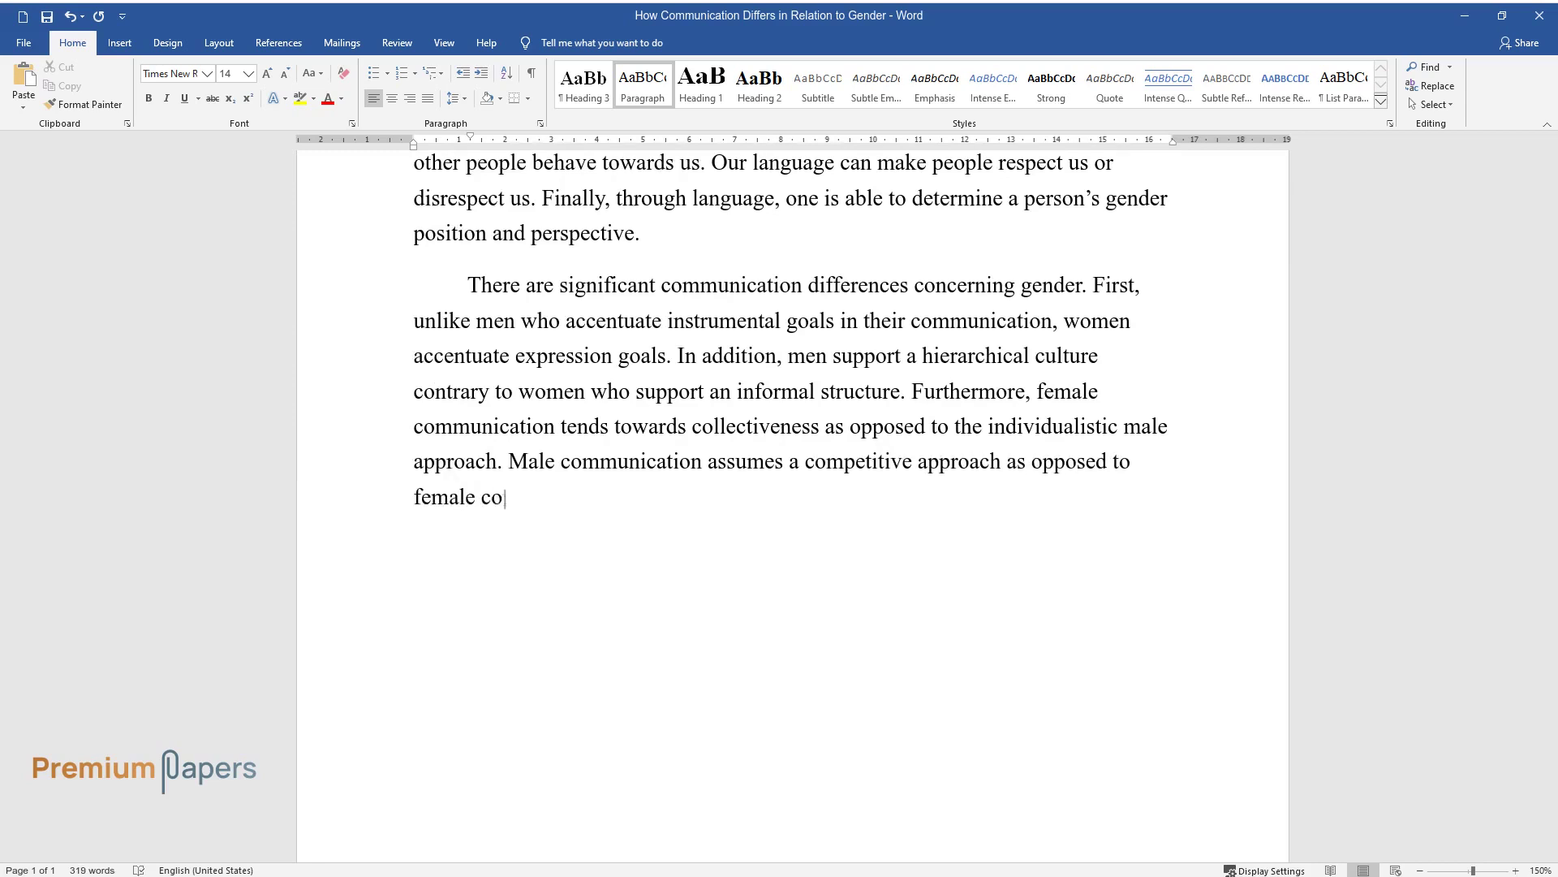
{"action": "type", "text": "mmunication which is cooperative "}
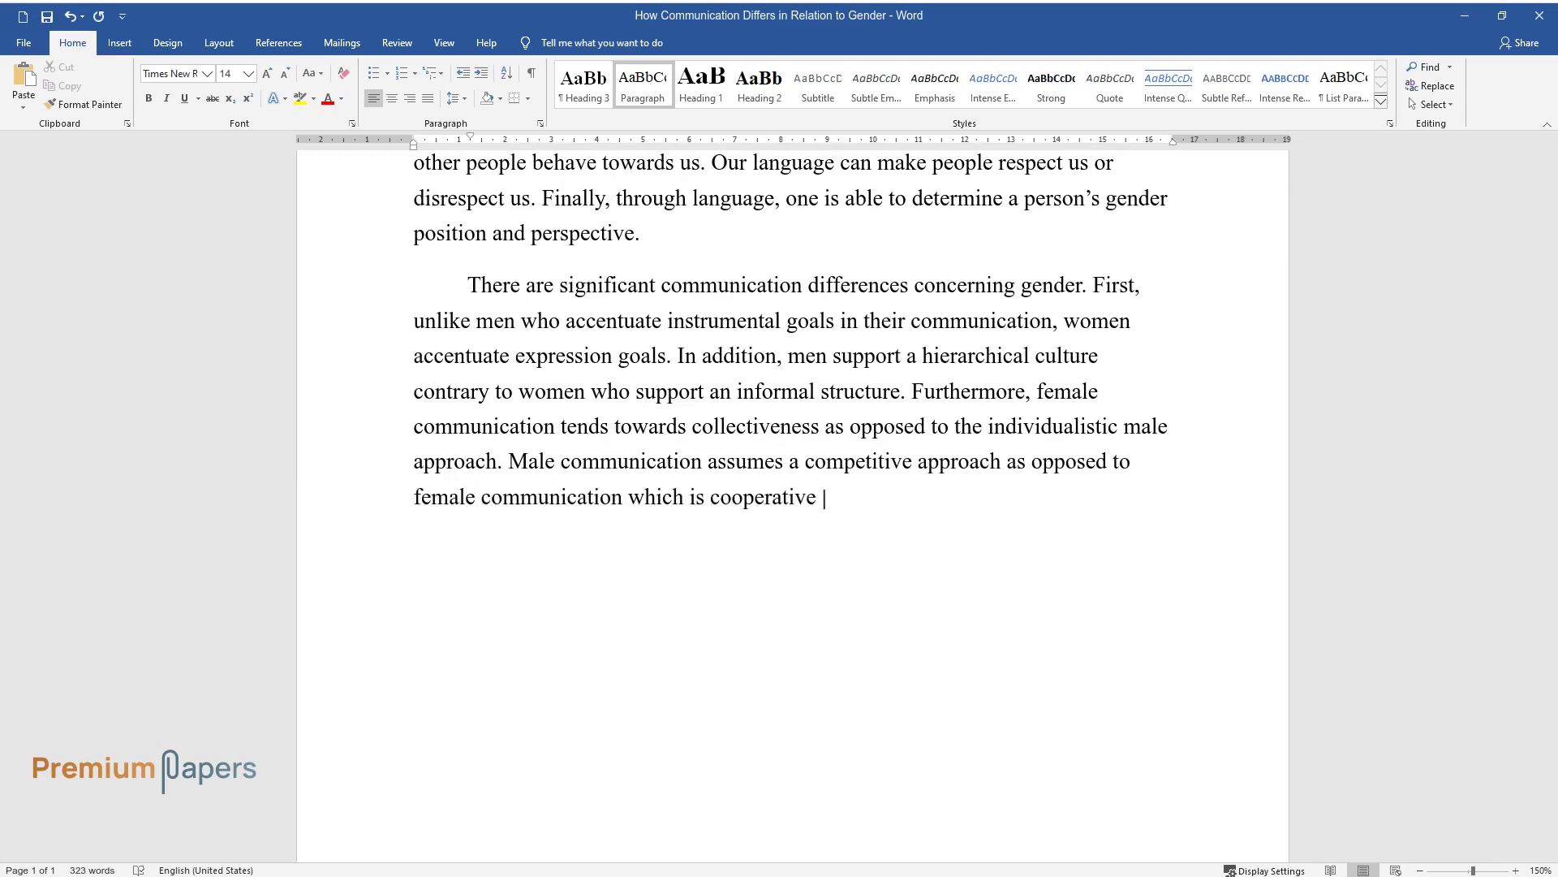
{"action": "type", "text": "in nature."}
{"action": "key", "text": "Return"}
Type the paragraph beginning 'The term 'genderlect' was created to reflect gender differences in communication.'
{"action": "type", "text": "The term 'genderlec"}
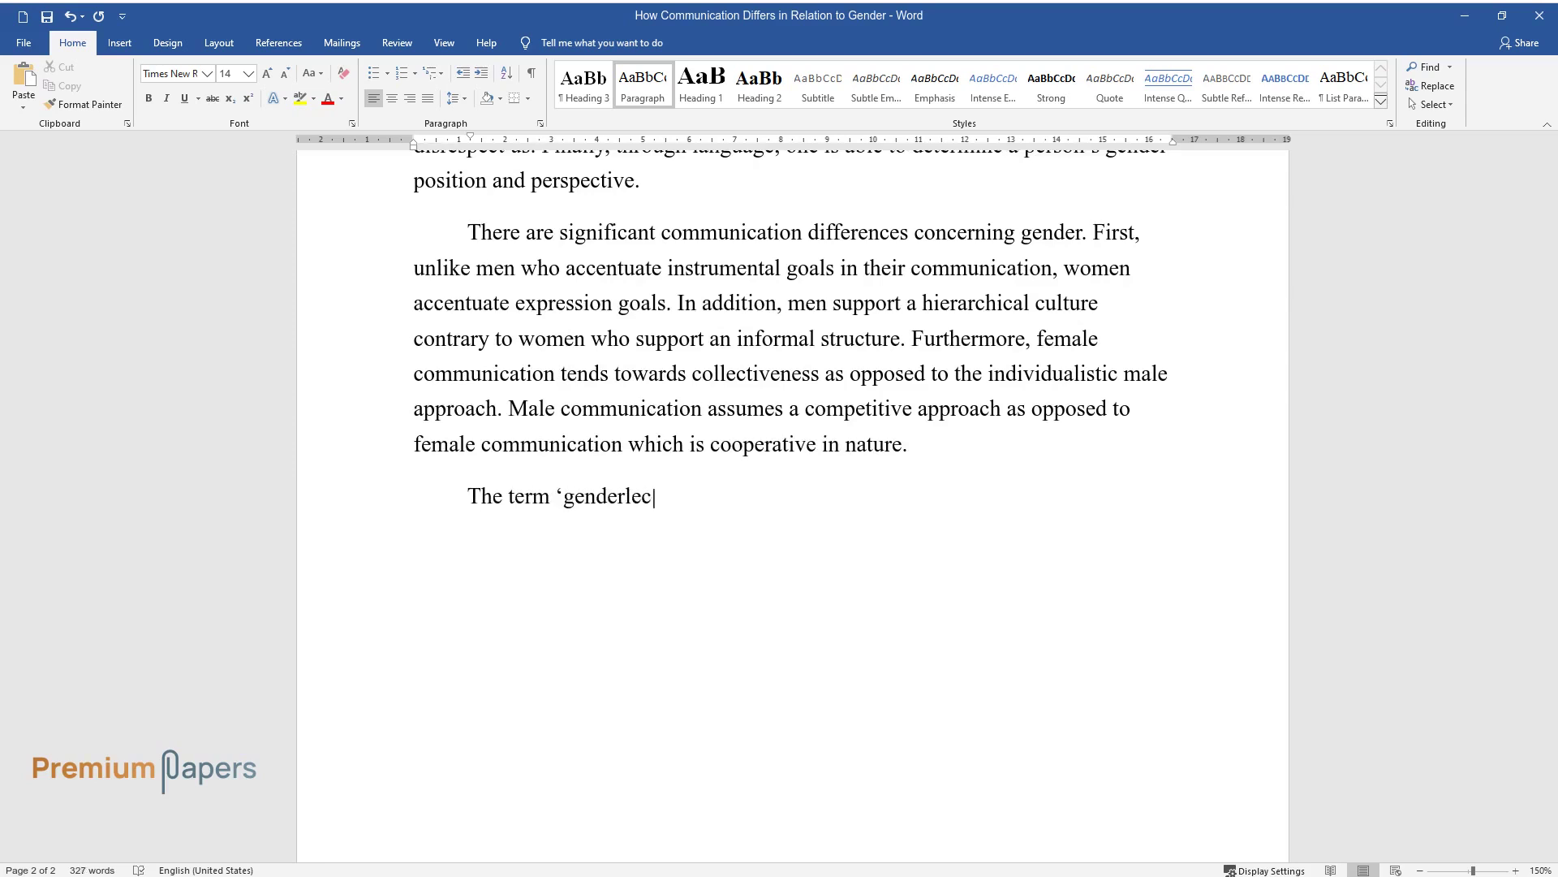
{"action": "type", "text": "t' was created to reflect gender"}
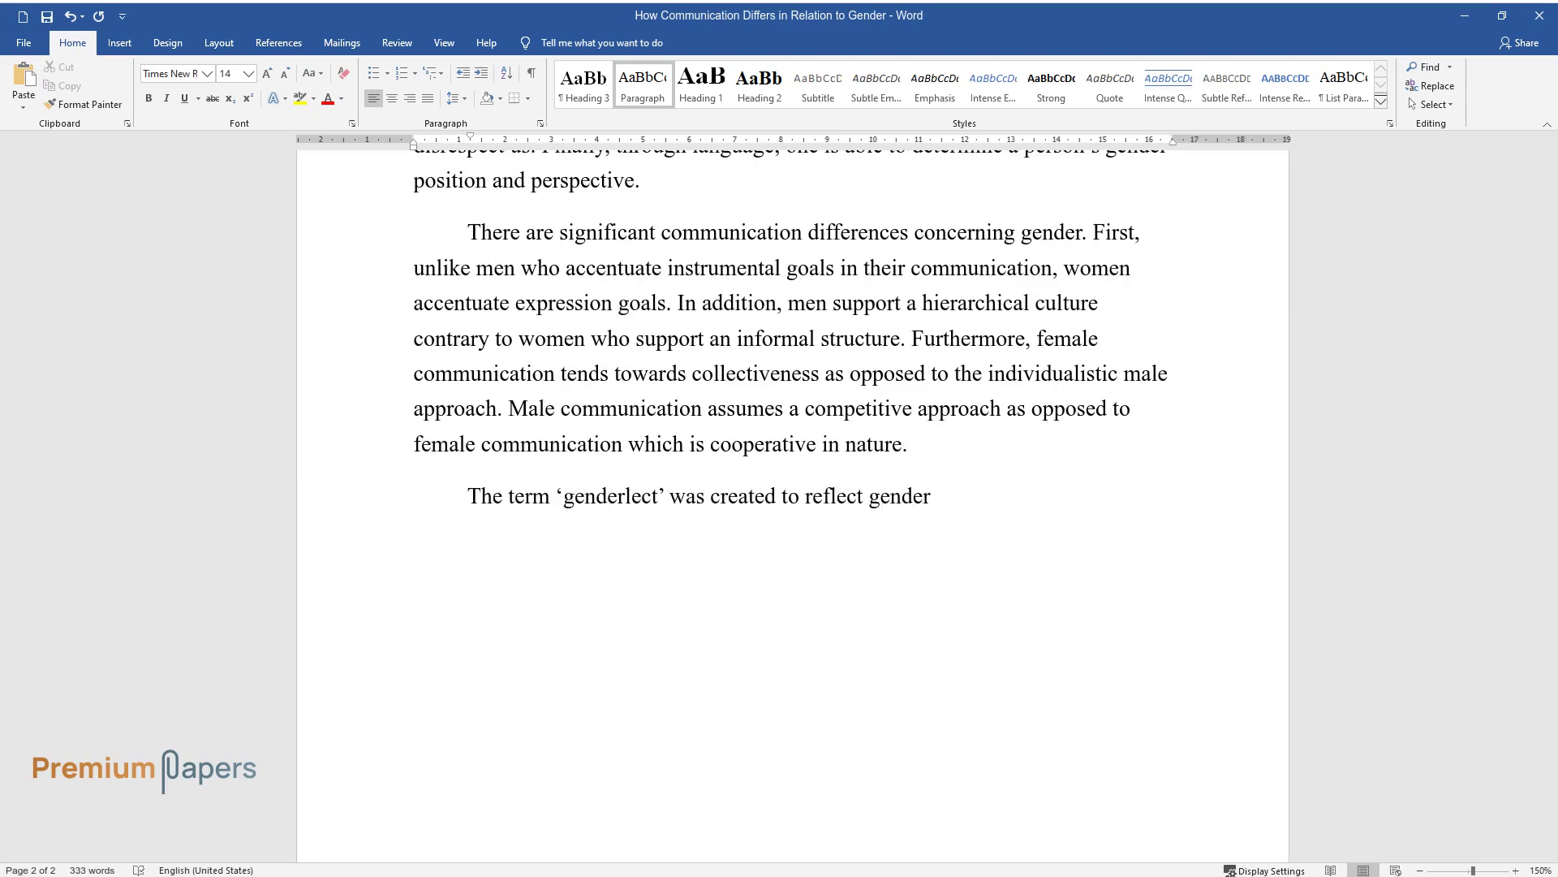
{"action": "type", "text": " differences in communication. I"}
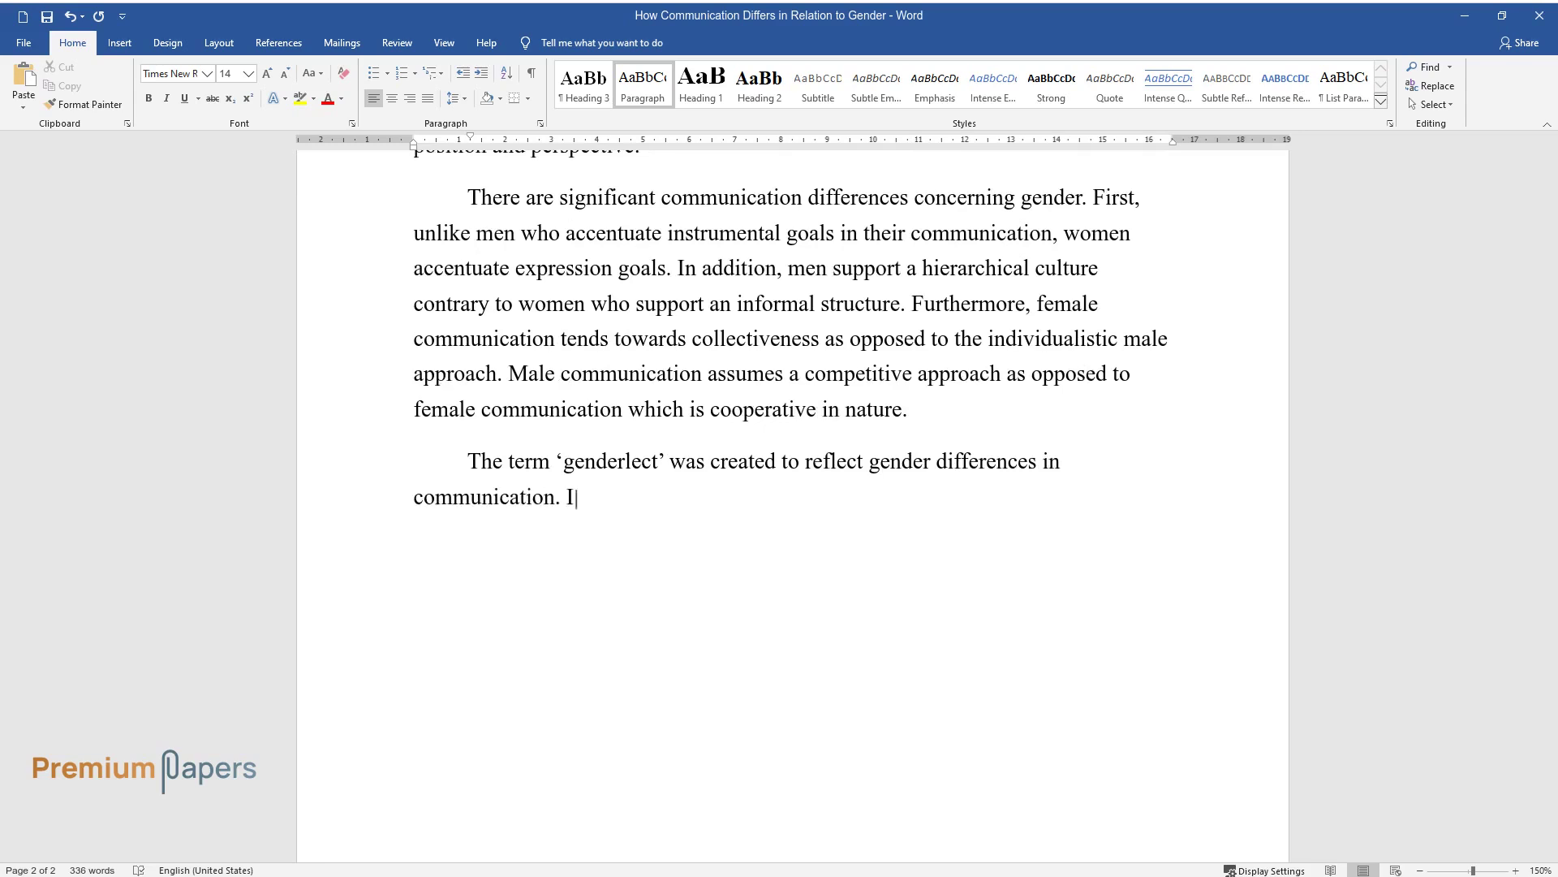
{"action": "type", "text": "t involves factors like males usi"}
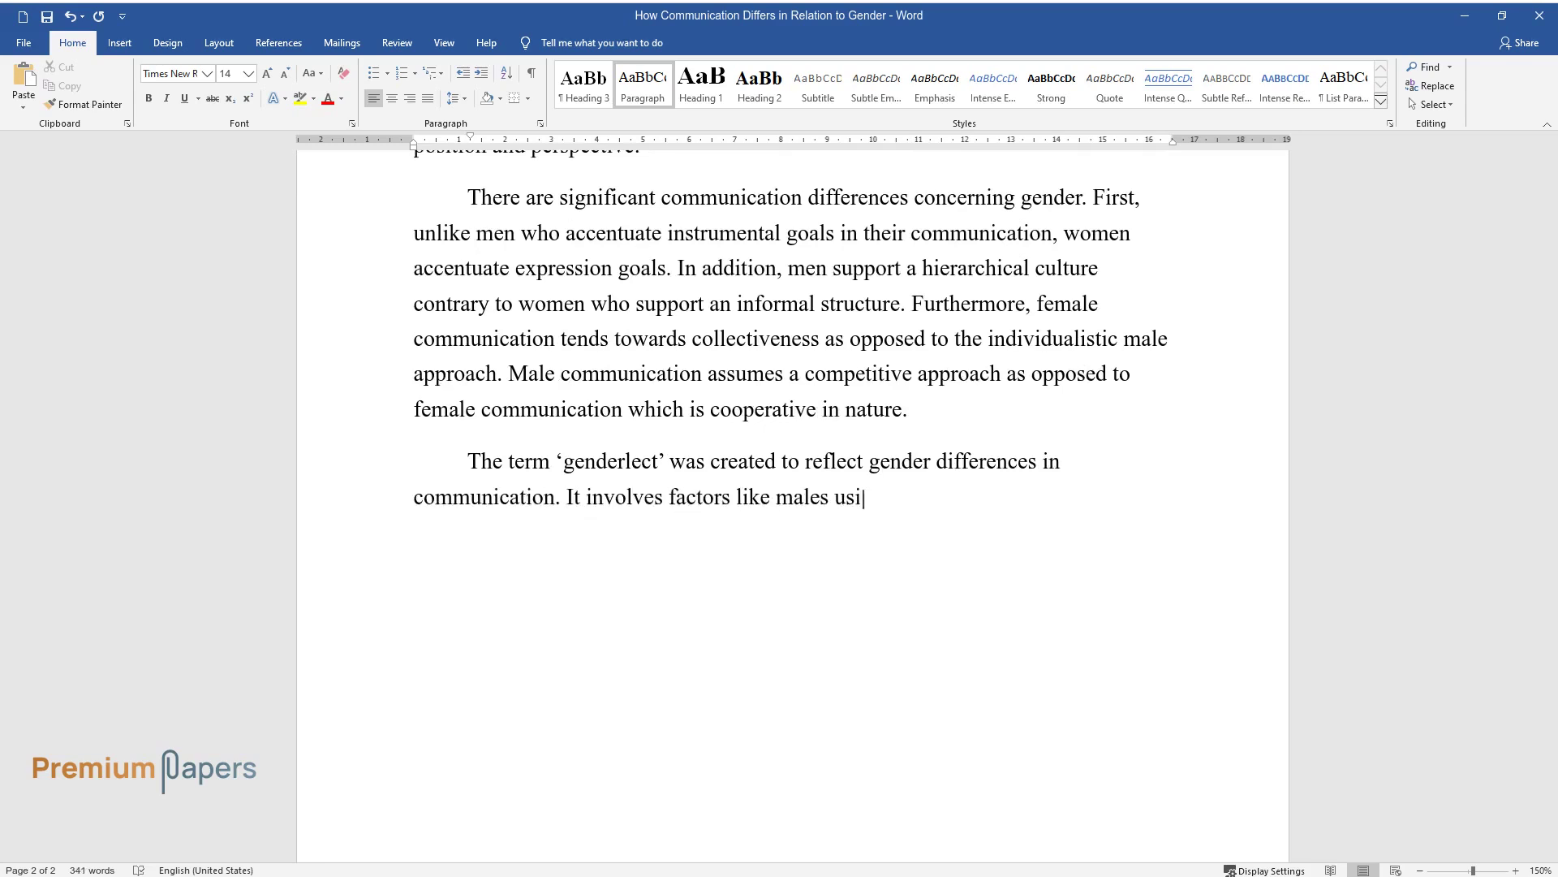
{"action": "type", "text": "ng language for problem-solving"}
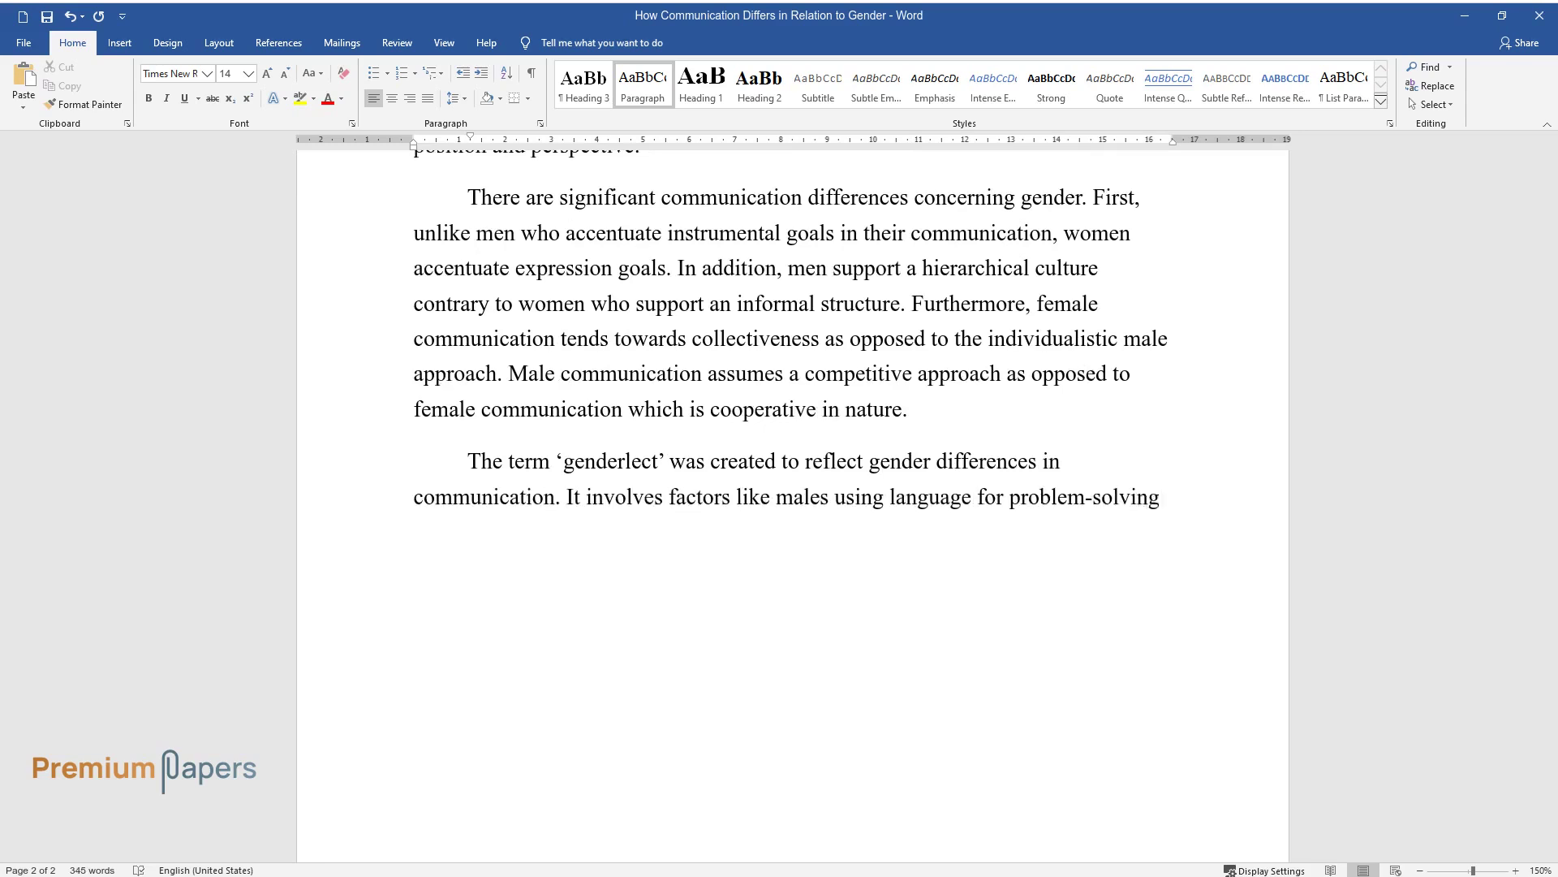
{"action": "type", "text": " while females use it for supportive functions; focus on content "}
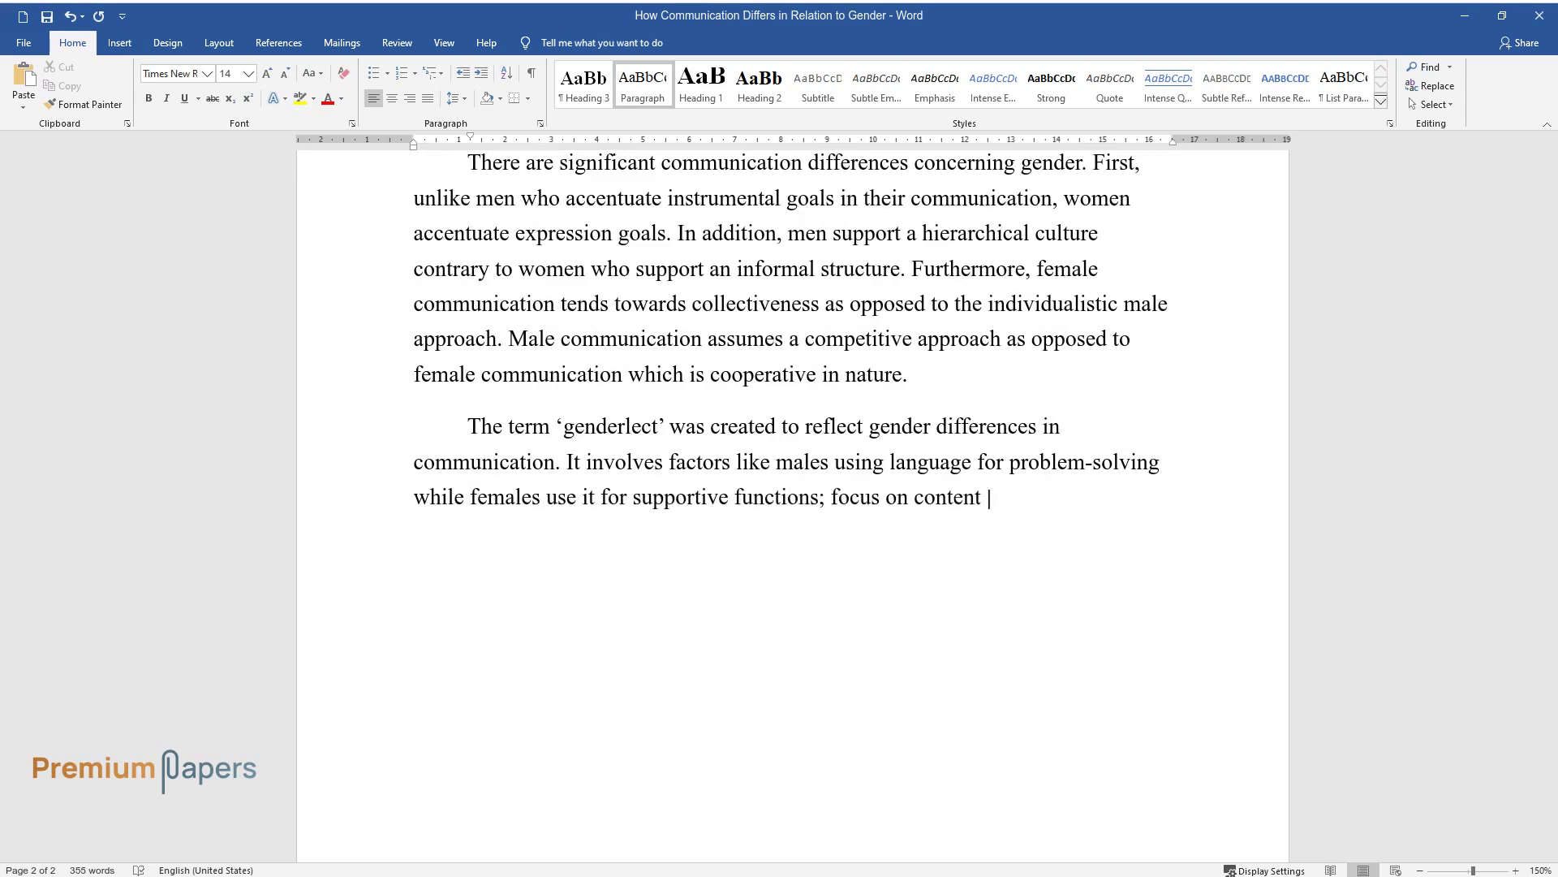
{"action": "type", "text": "and focus on relationships for ma"}
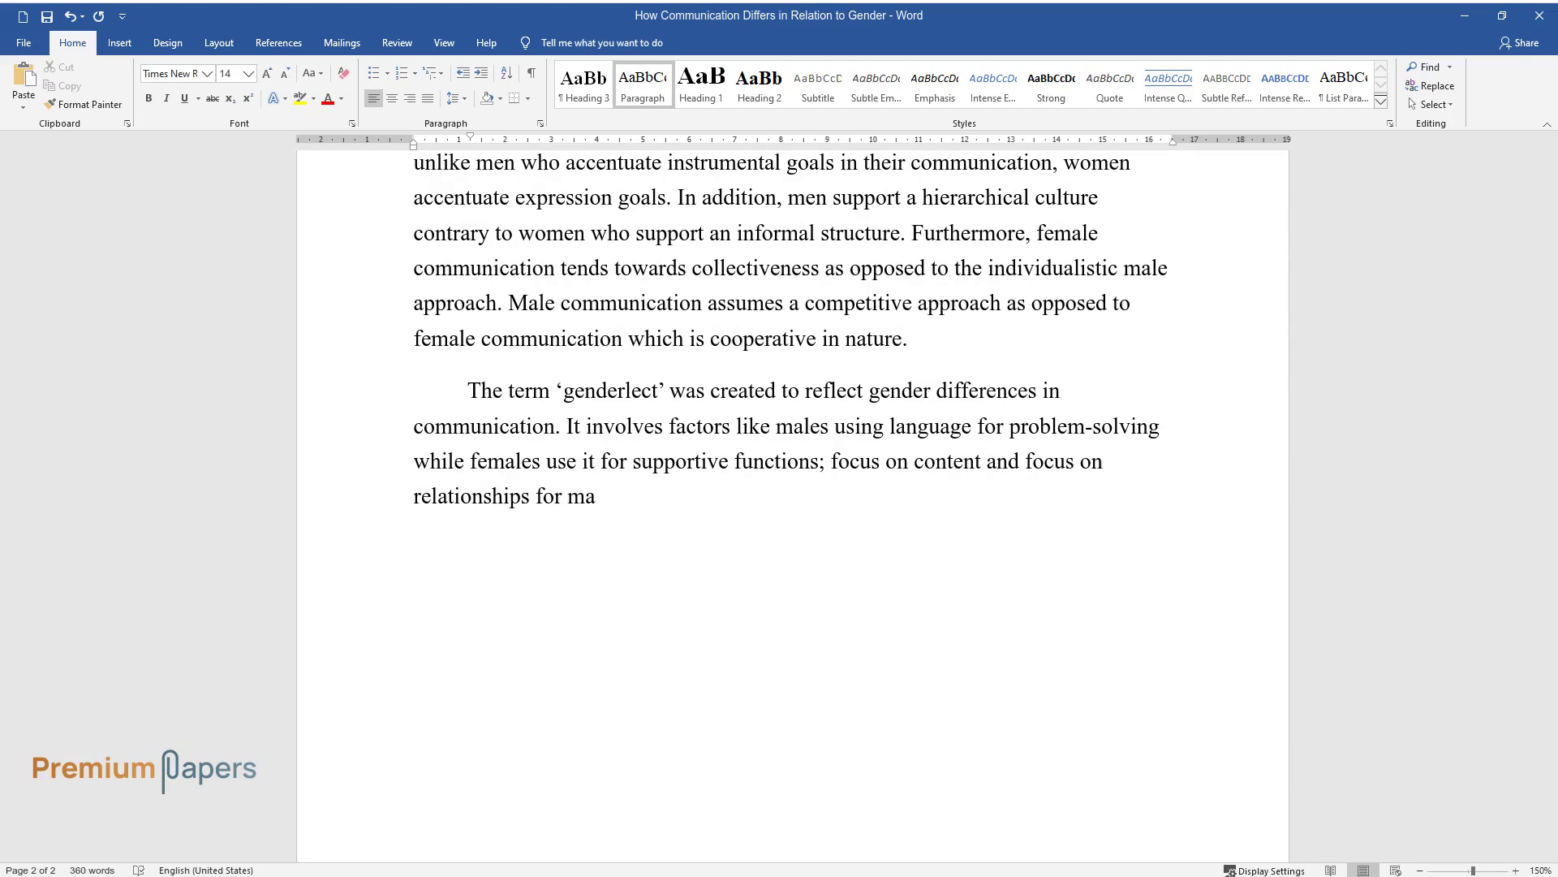
{"action": "type", "text": "les and females respectively; hi"}
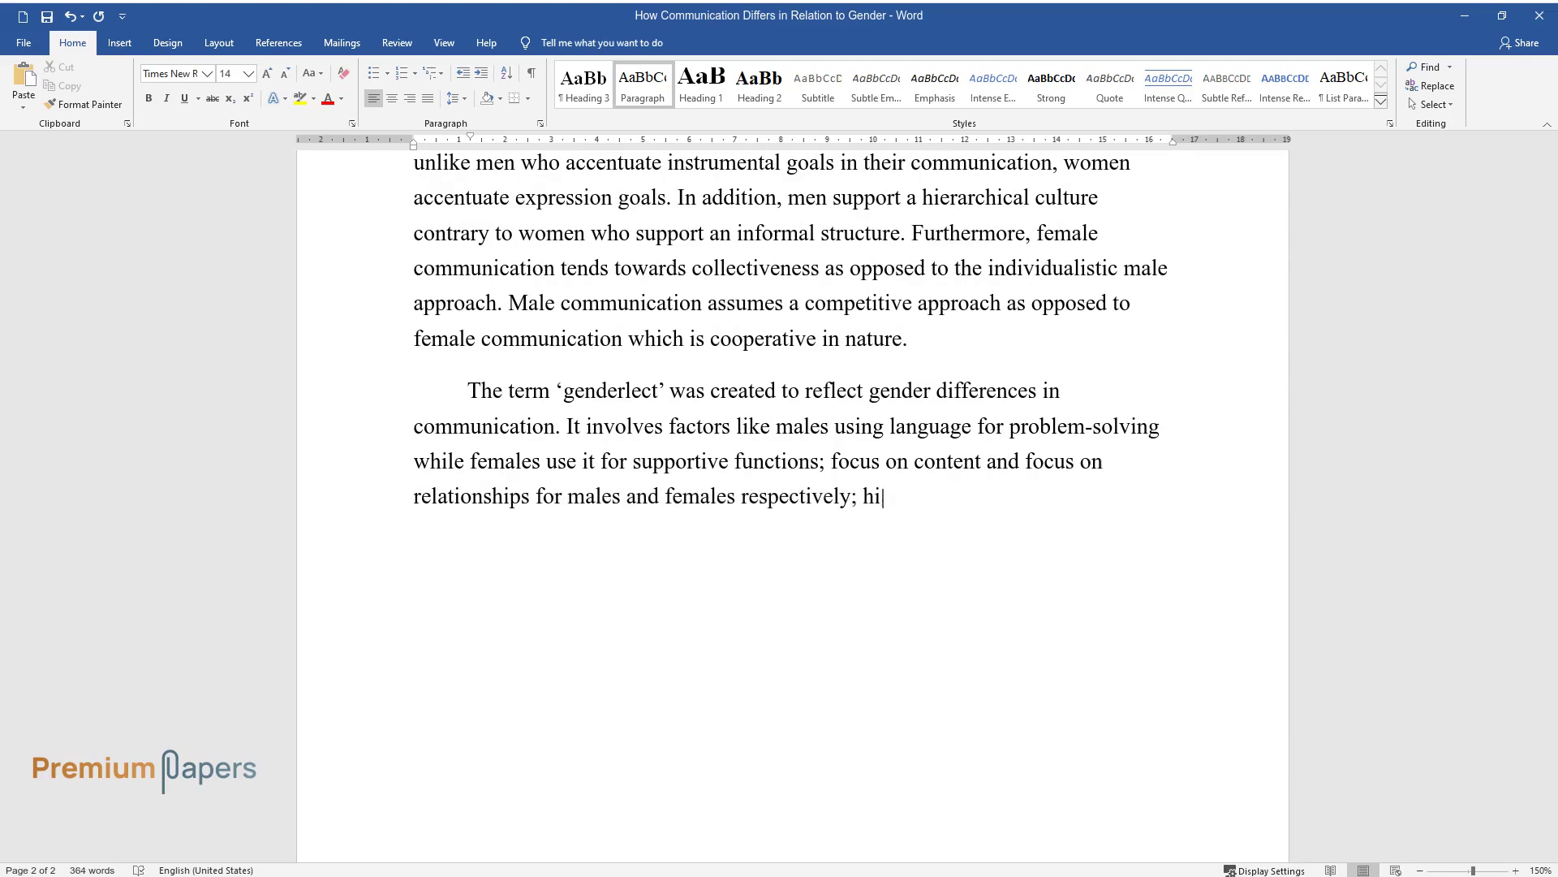
{"action": "type", "text": "gh responsiveness for females and low fo"}
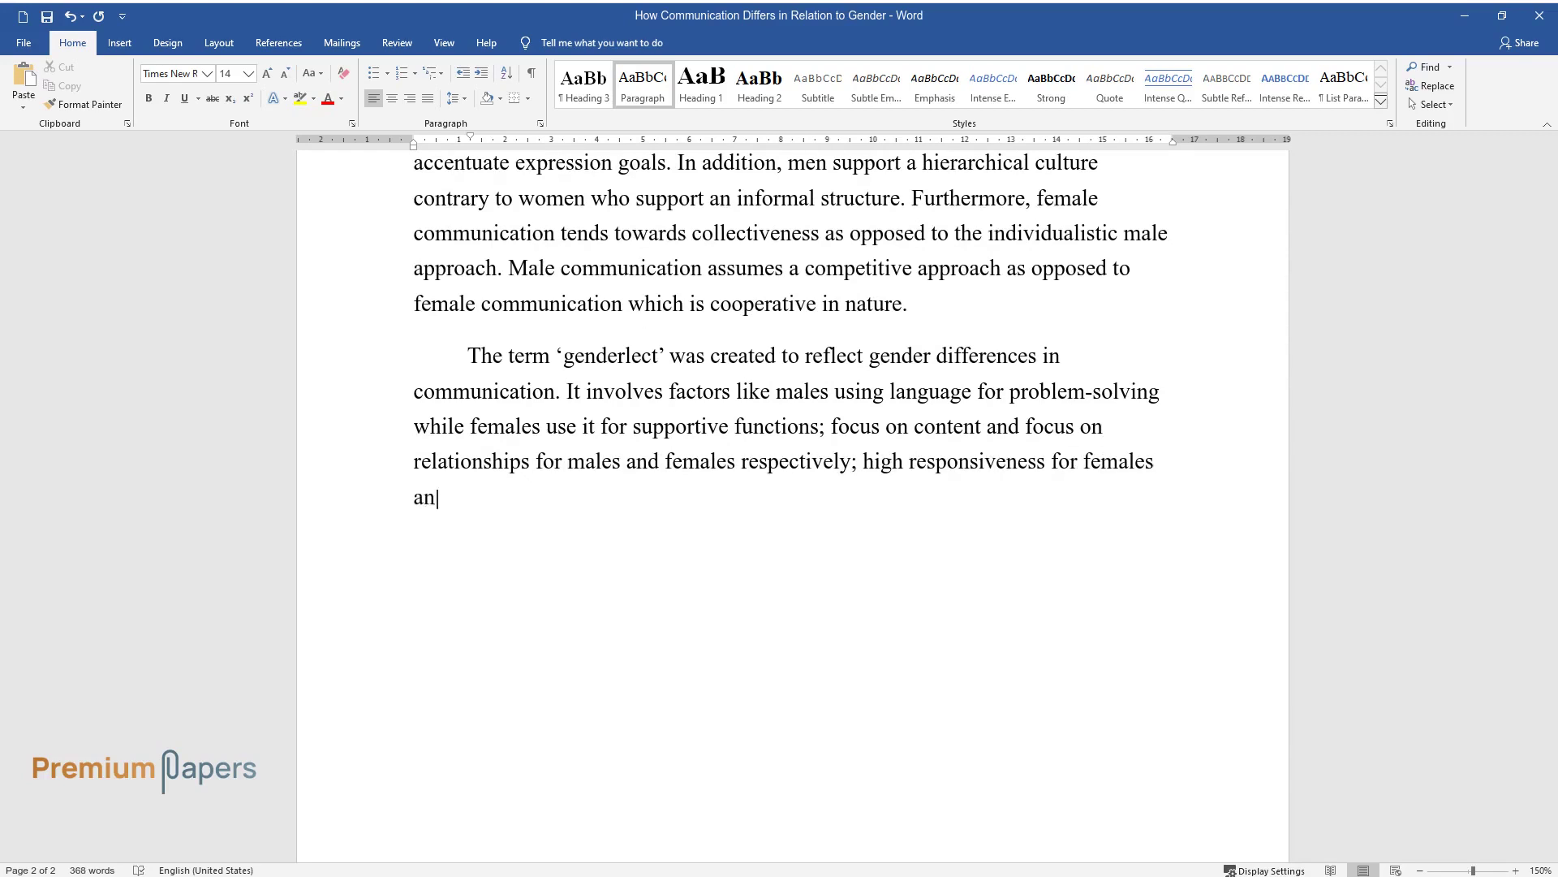
{"action": "type", "text": "r men. Given the relatio"}
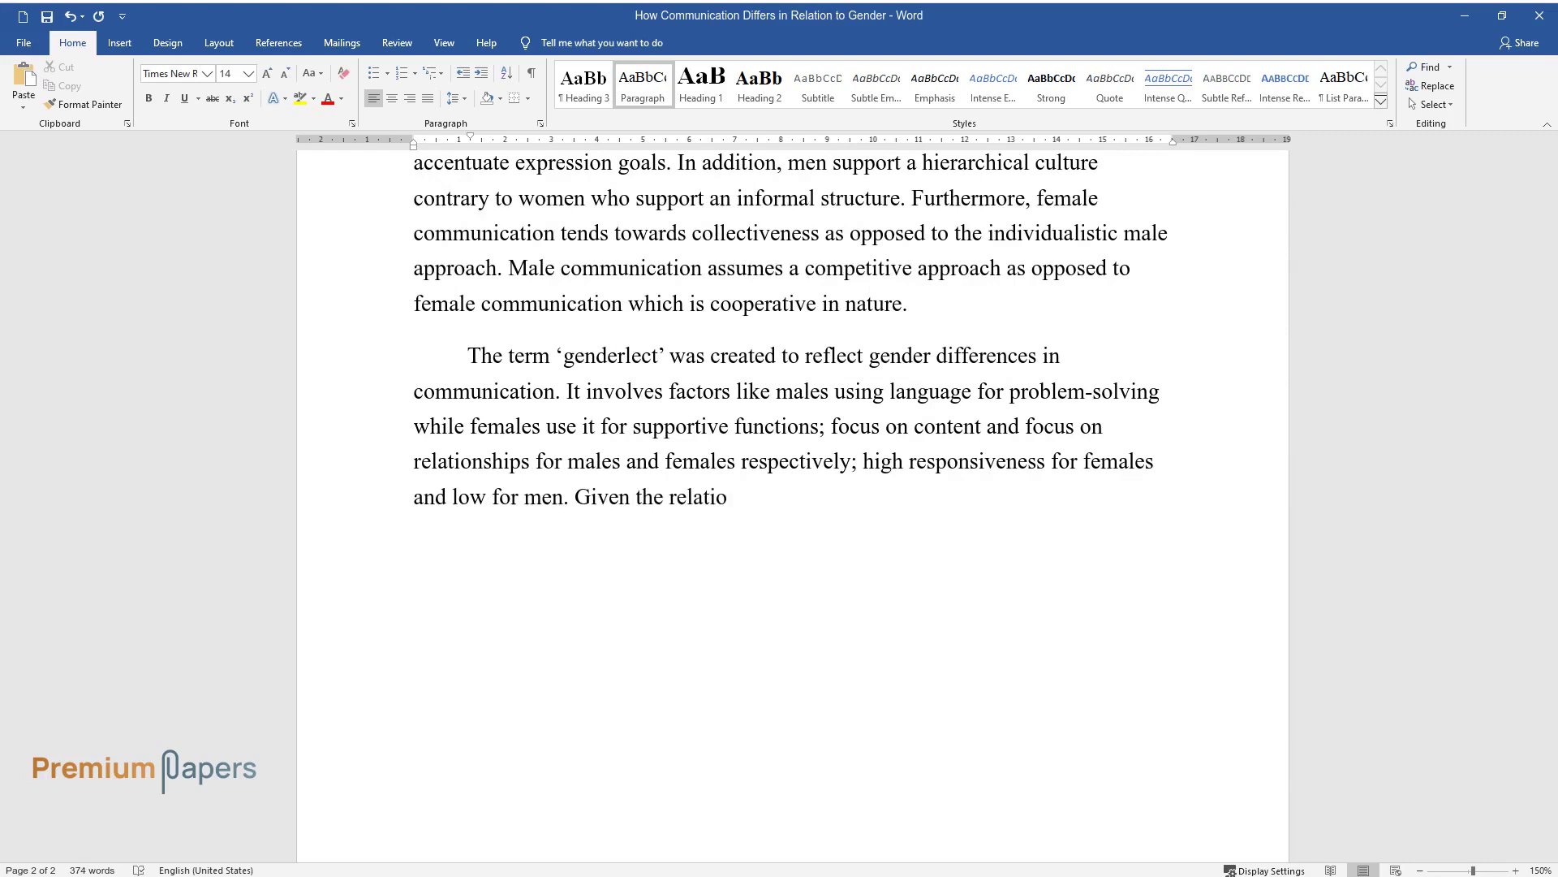
{"action": "type", "text": "nship nature for women and conten"}
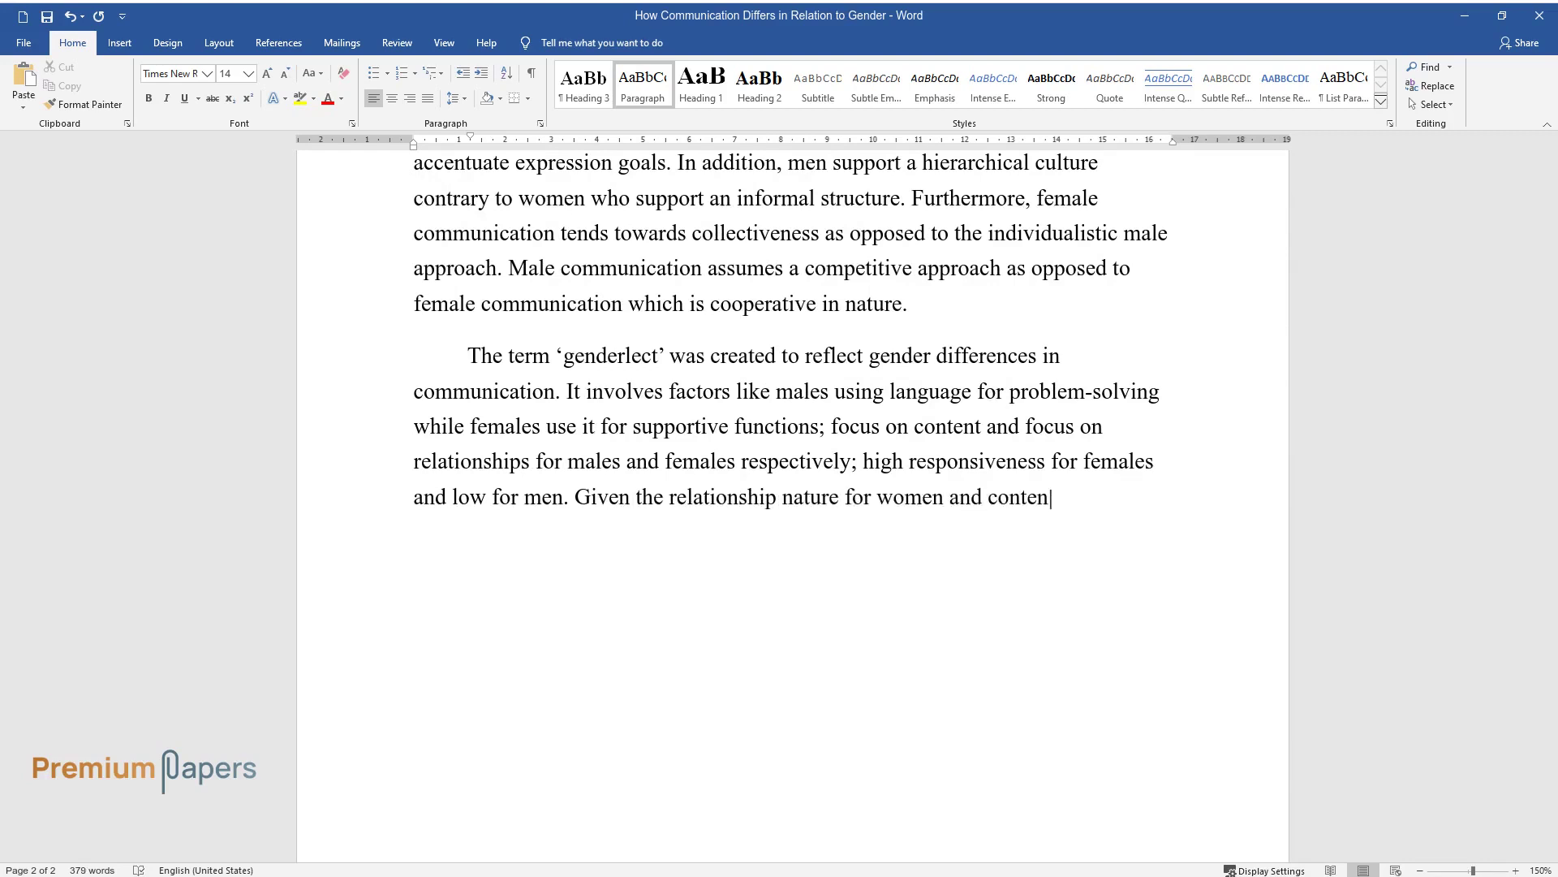
{"action": "type", "text": "t for men, there arise differenc"}
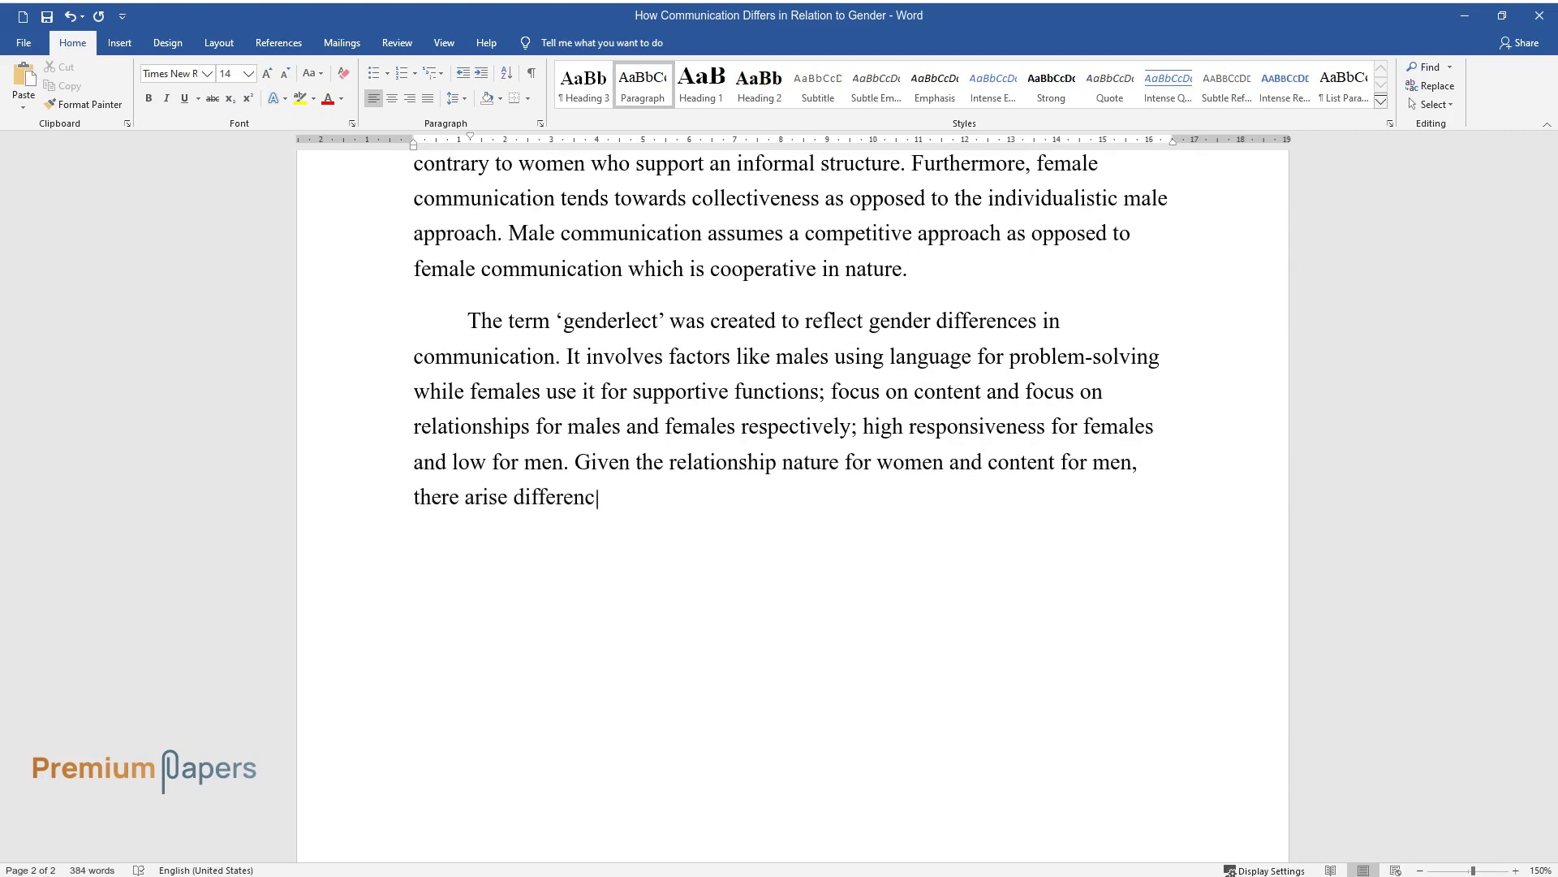
{"action": "type", "text": "es in vocabulary and grammatical"}
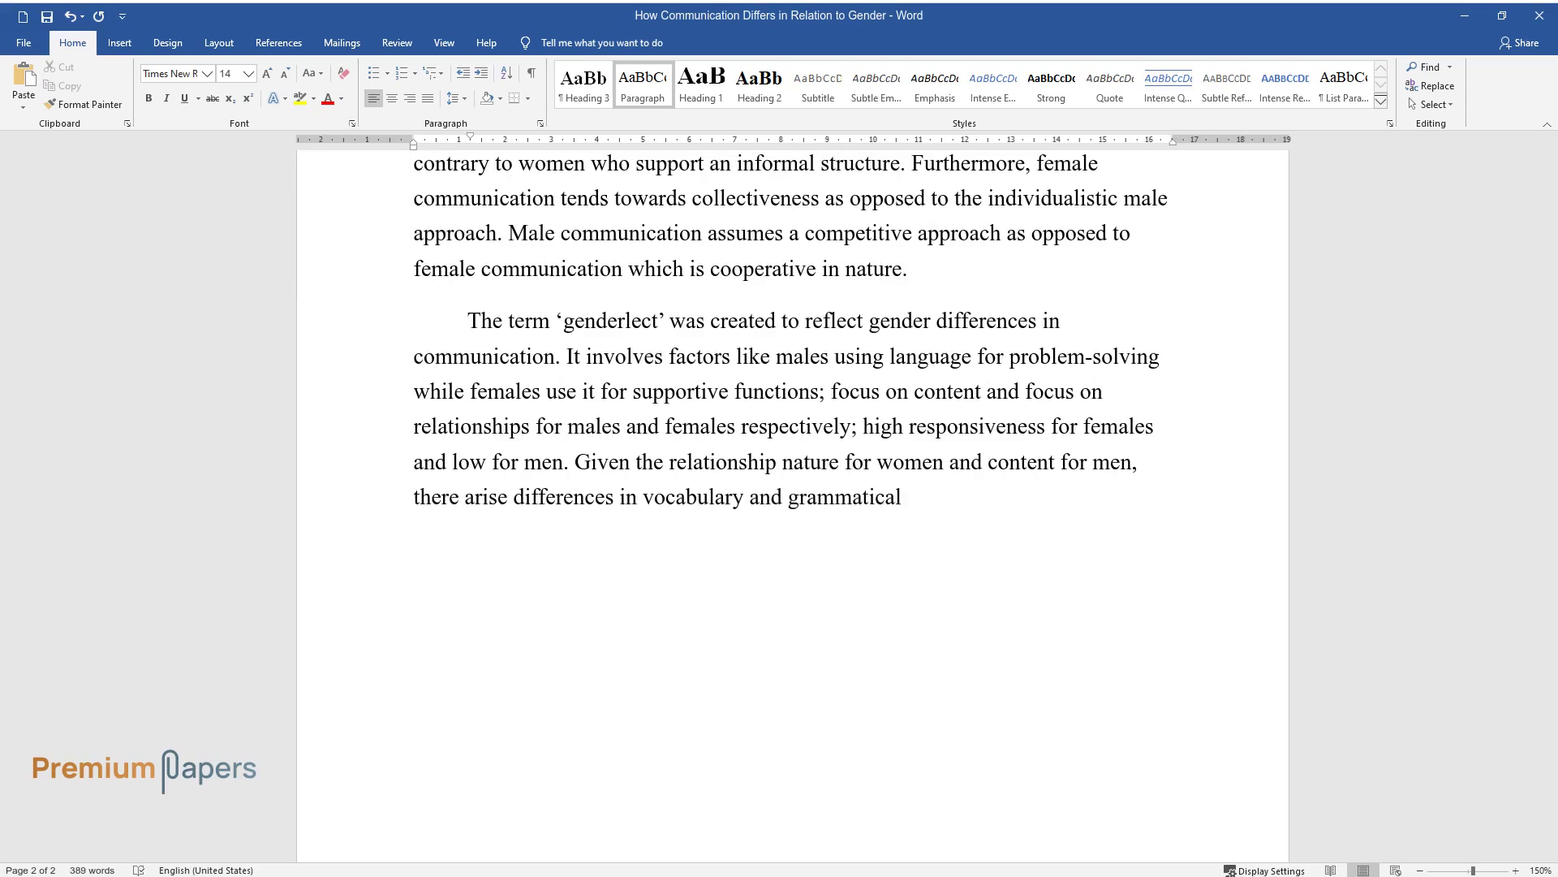
{"action": "type", "text": " constructions, for instance, wo"}
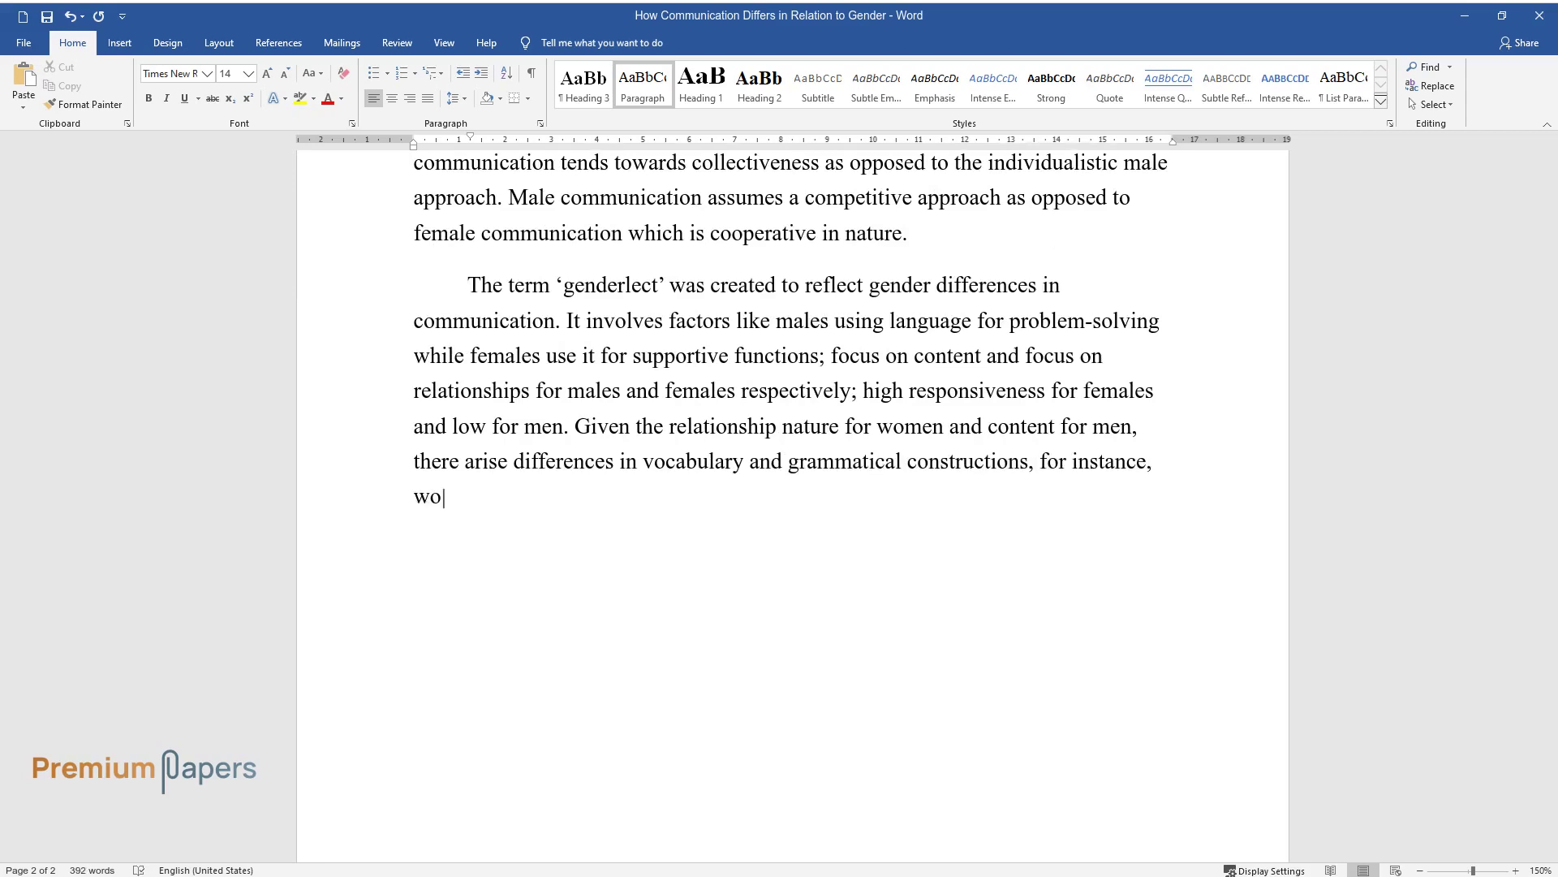
{"action": "type", "text": "for instance, women use more colorful words, expl"}
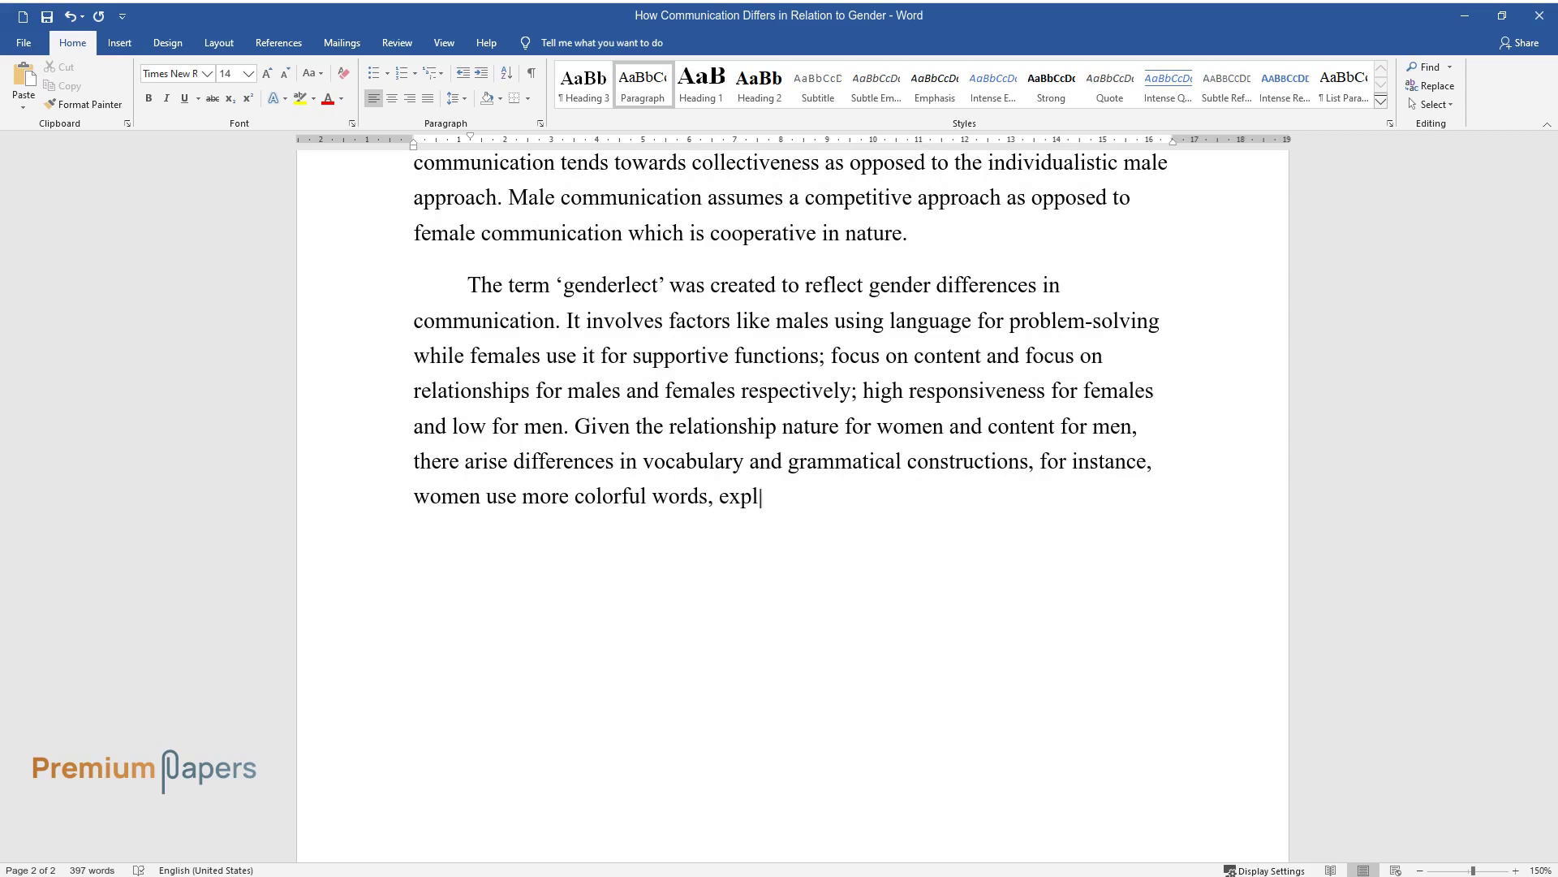
{"action": "type", "text": "etives, polite forms, tag questi"}
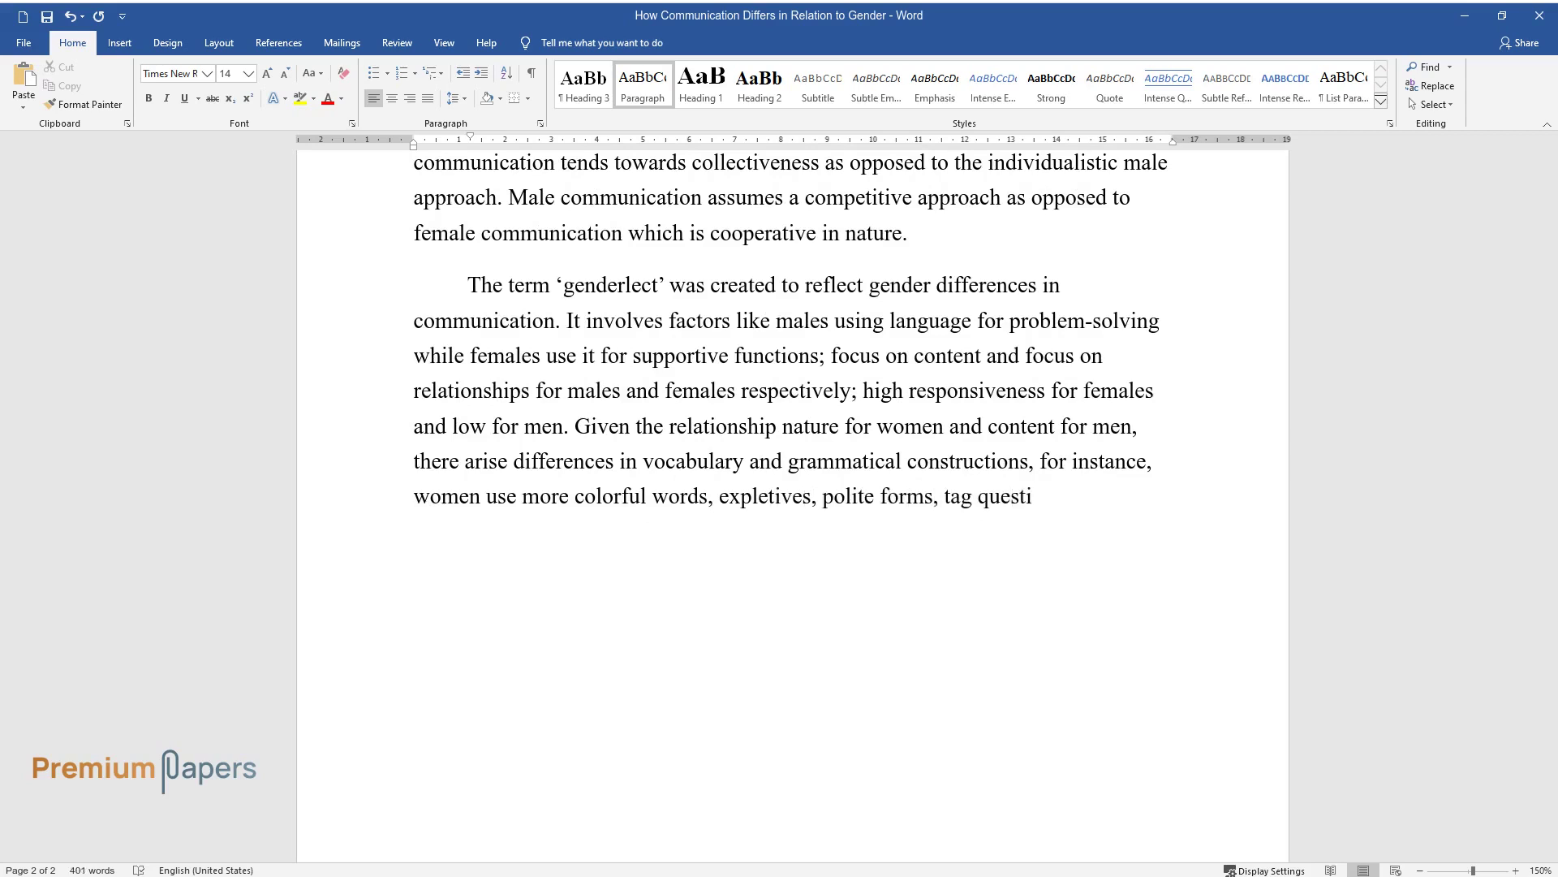
{"action": "type", "text": "ons, etc. They also employ more "}
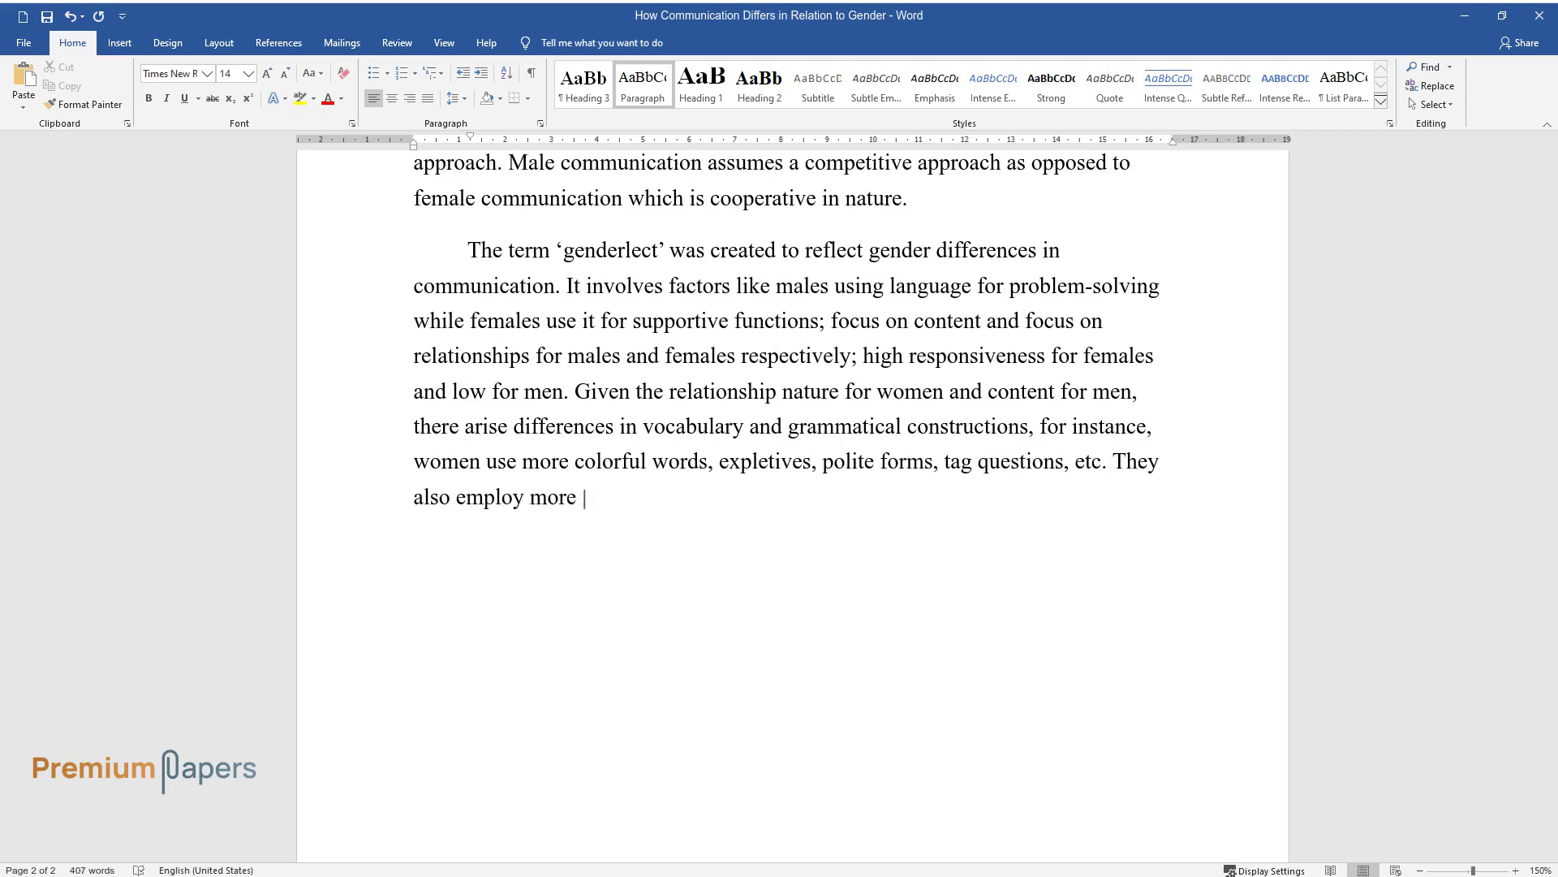
{"action": "type", "text": "humor as compared to men."}
End the genderlect paragraph with 'humor as compared to men.' and begin 'Other than verbal communication…'
{"action": "key", "text": "Return"}
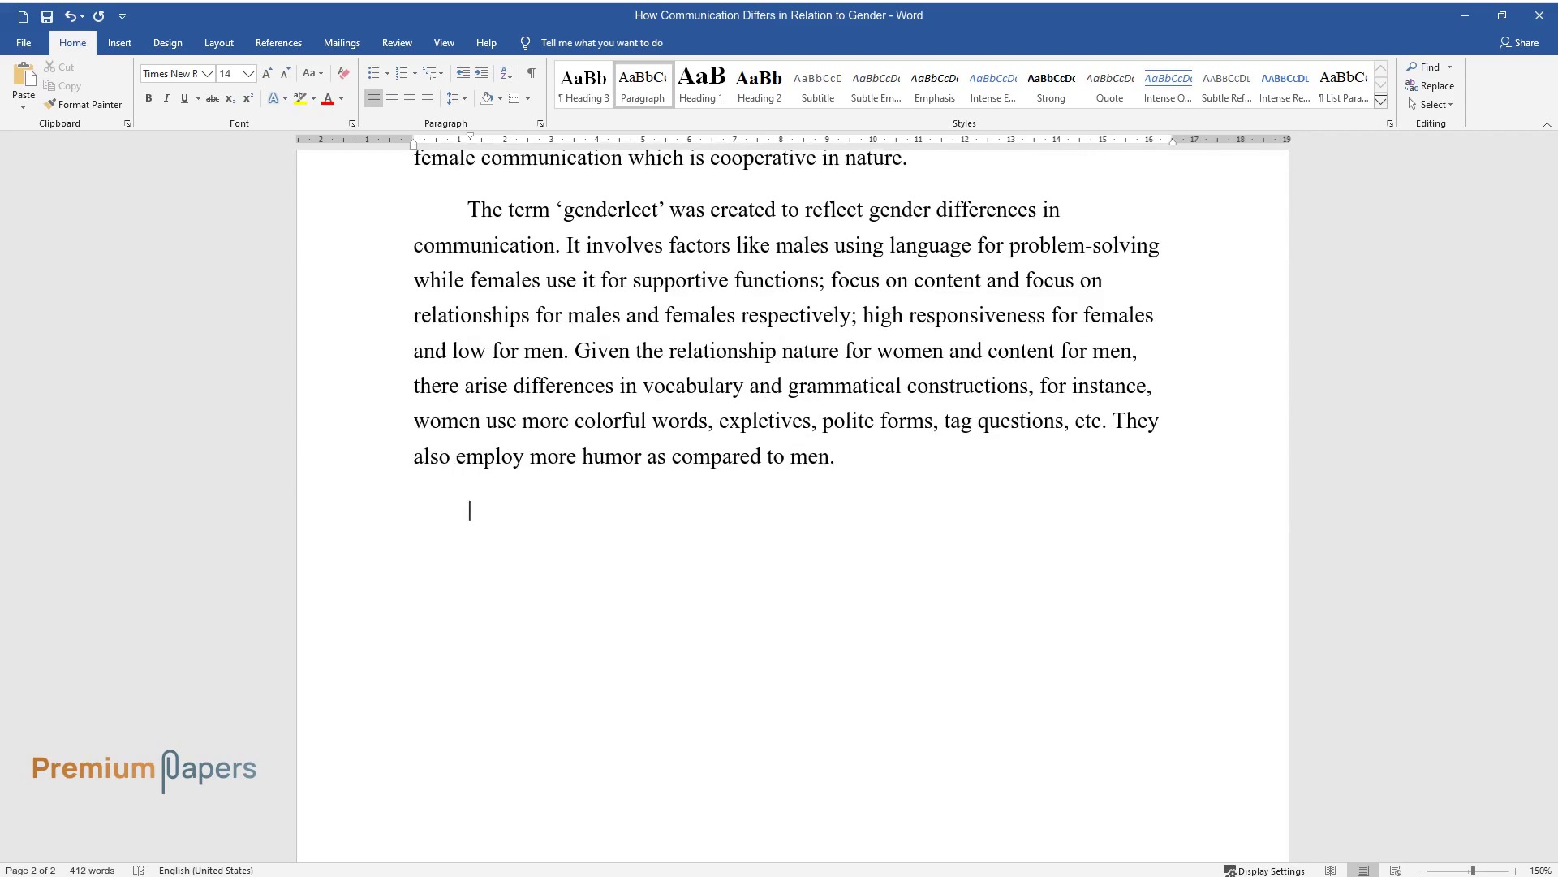
{"action": "type", "text": "d to men."}
{"action": "key", "text": "Return"}
{"action": "type", "text": "Other than ver"}
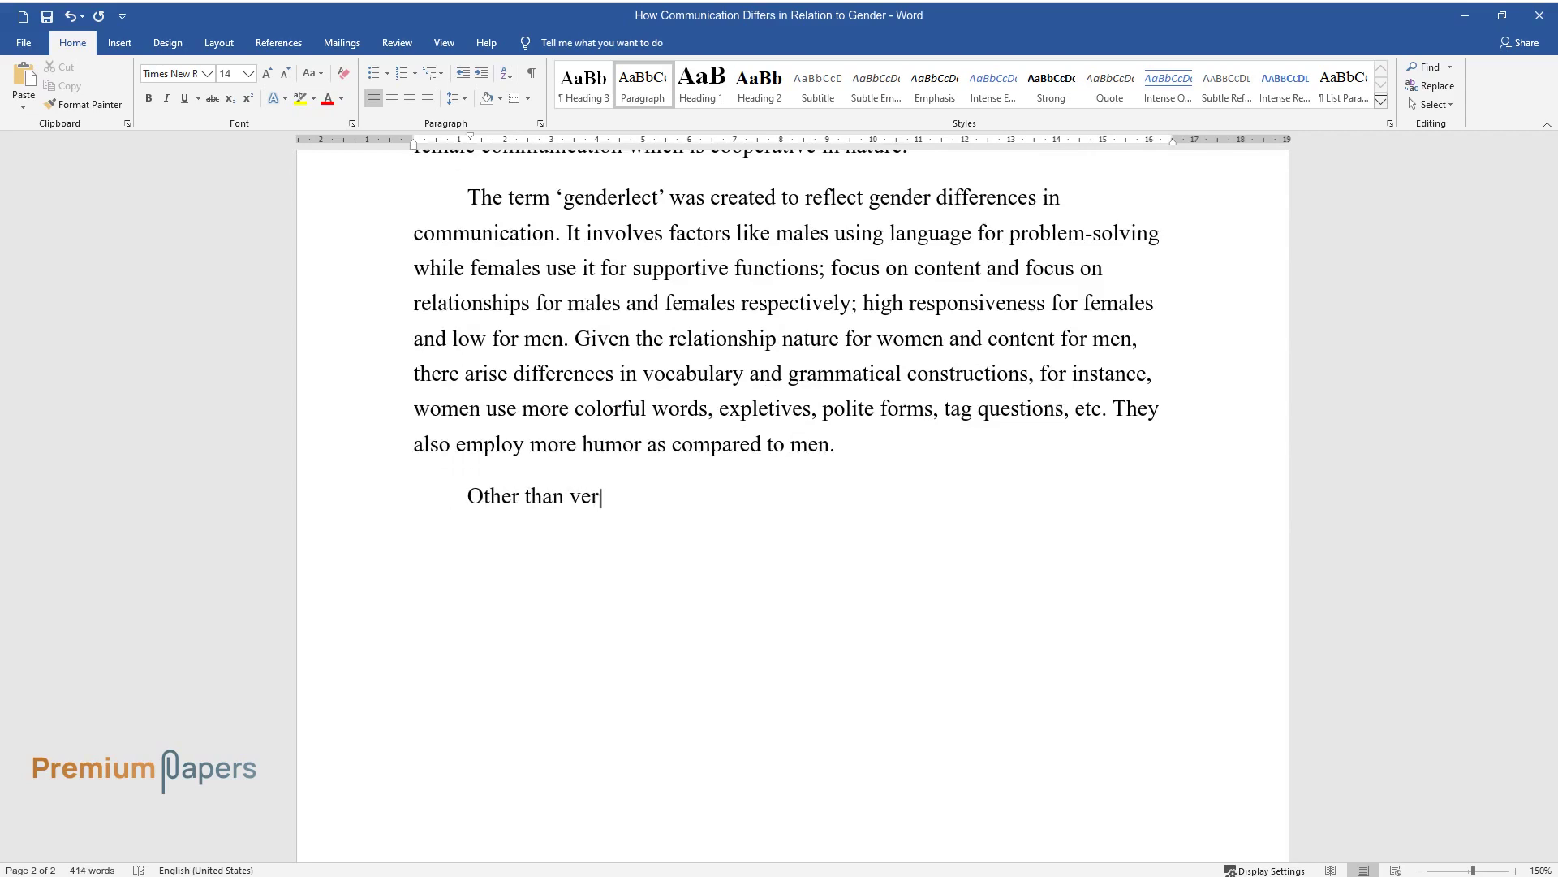
{"action": "type", "text": "bal communication, there are als"}
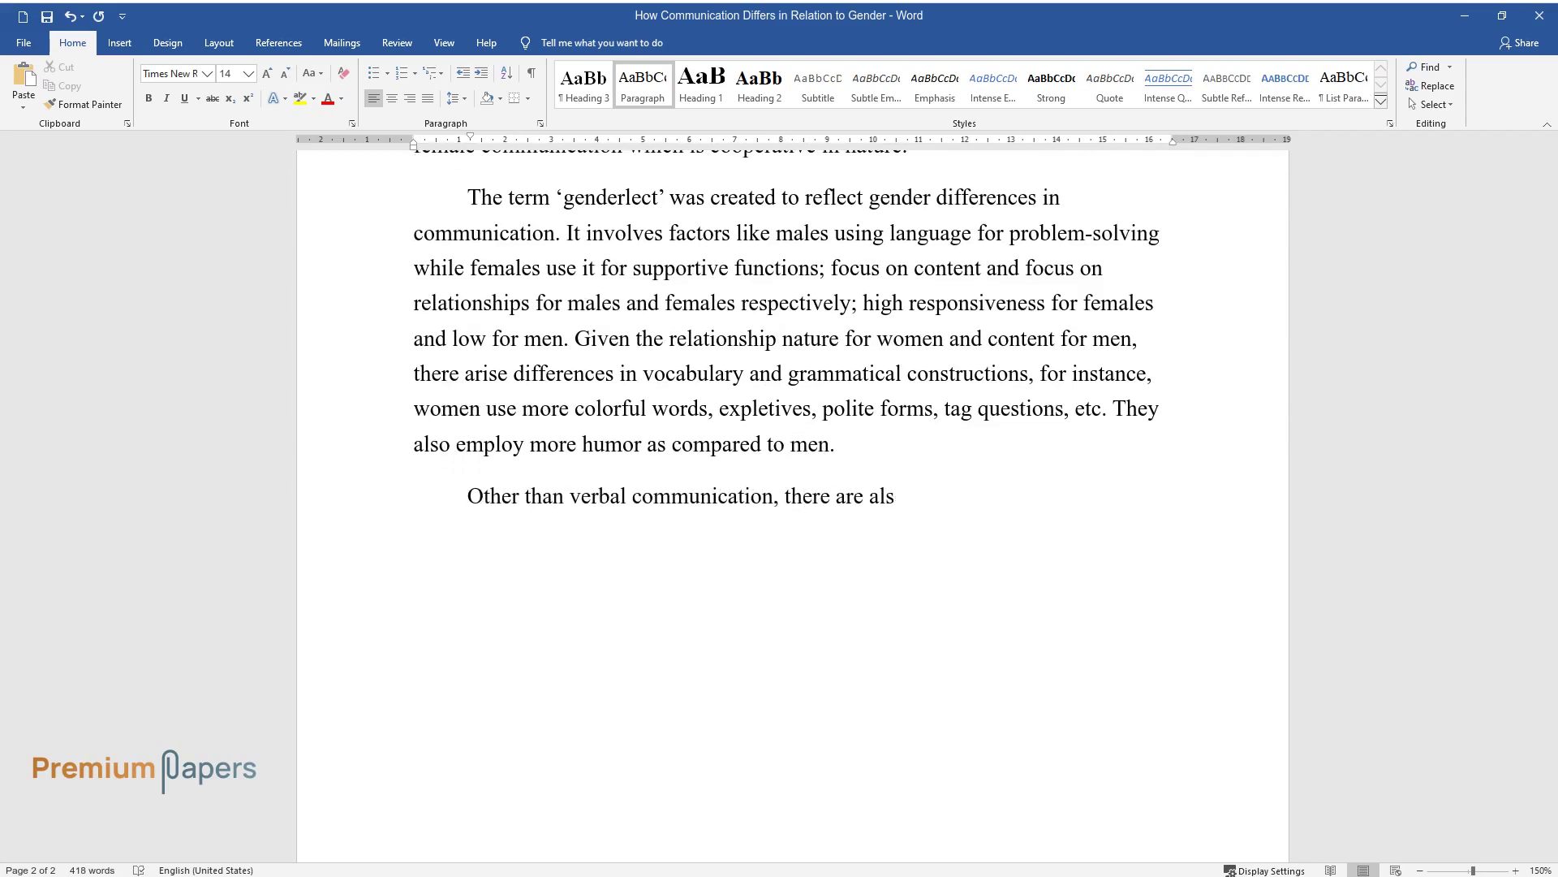
{"action": "type", "text": "o non-verbal communication diffe"}
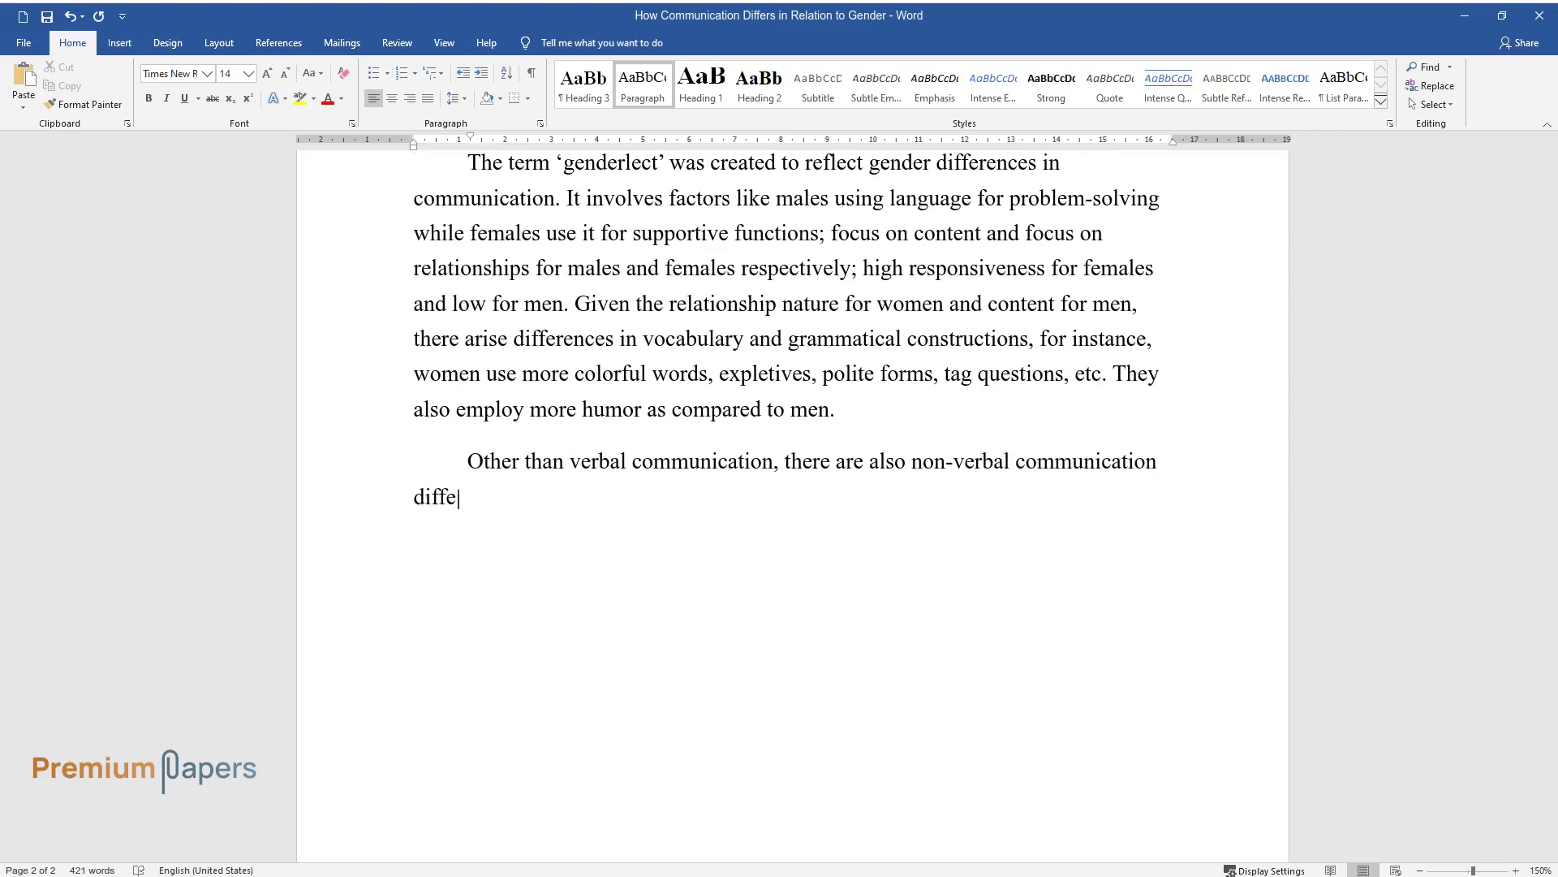
{"action": "type", "text": "al communication"}
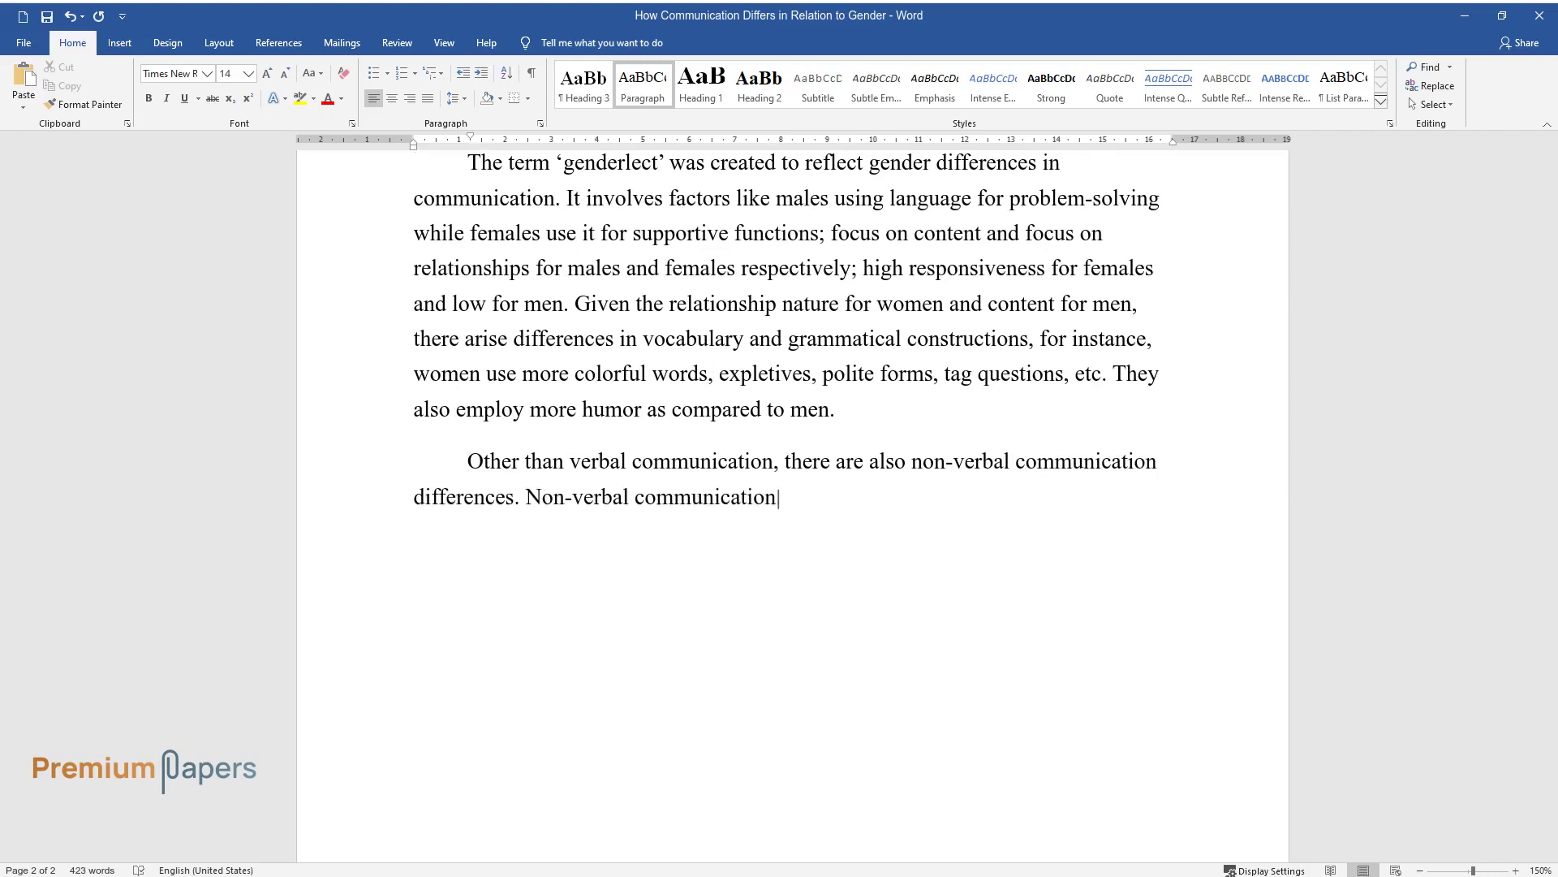
{"action": "type", "text": ", as part of the whole process"}
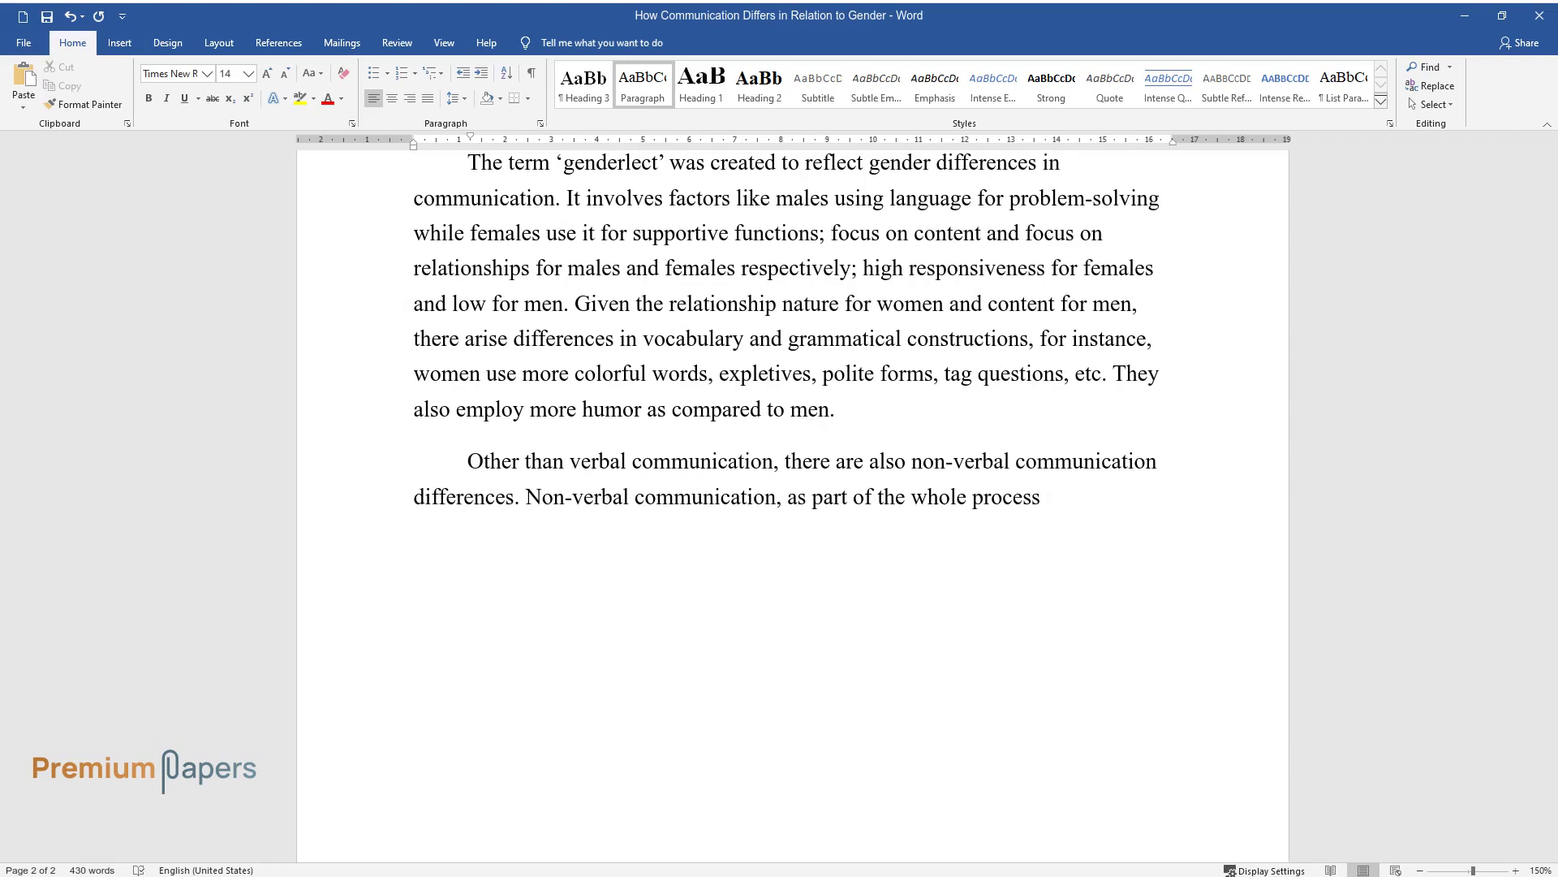
{"action": "type", "text": " of communication, is dependent o"}
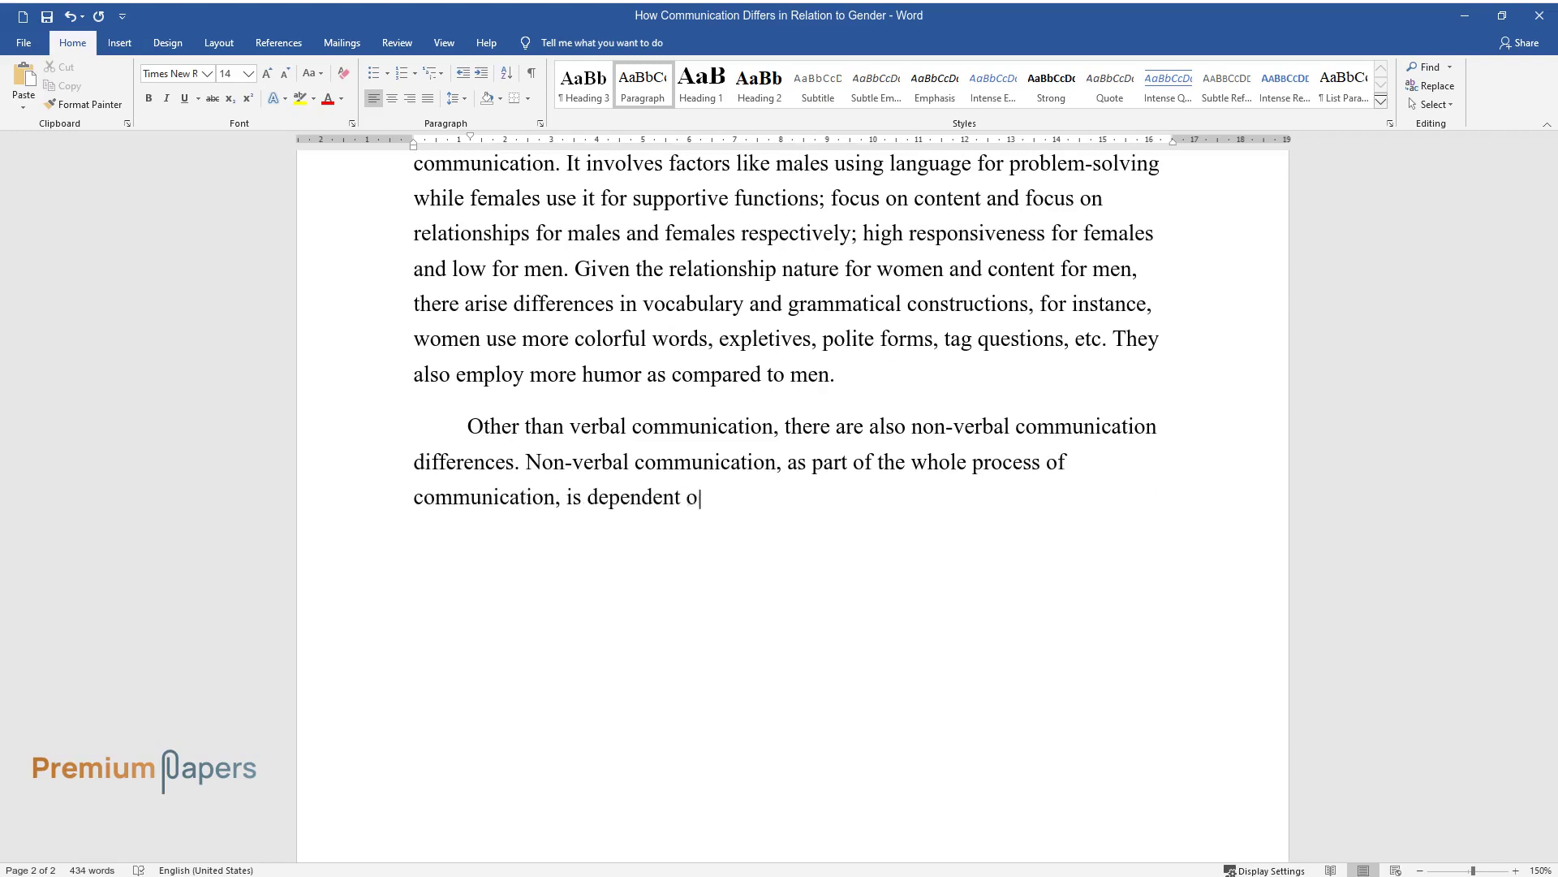
{"action": "type", "text": "It commun"}
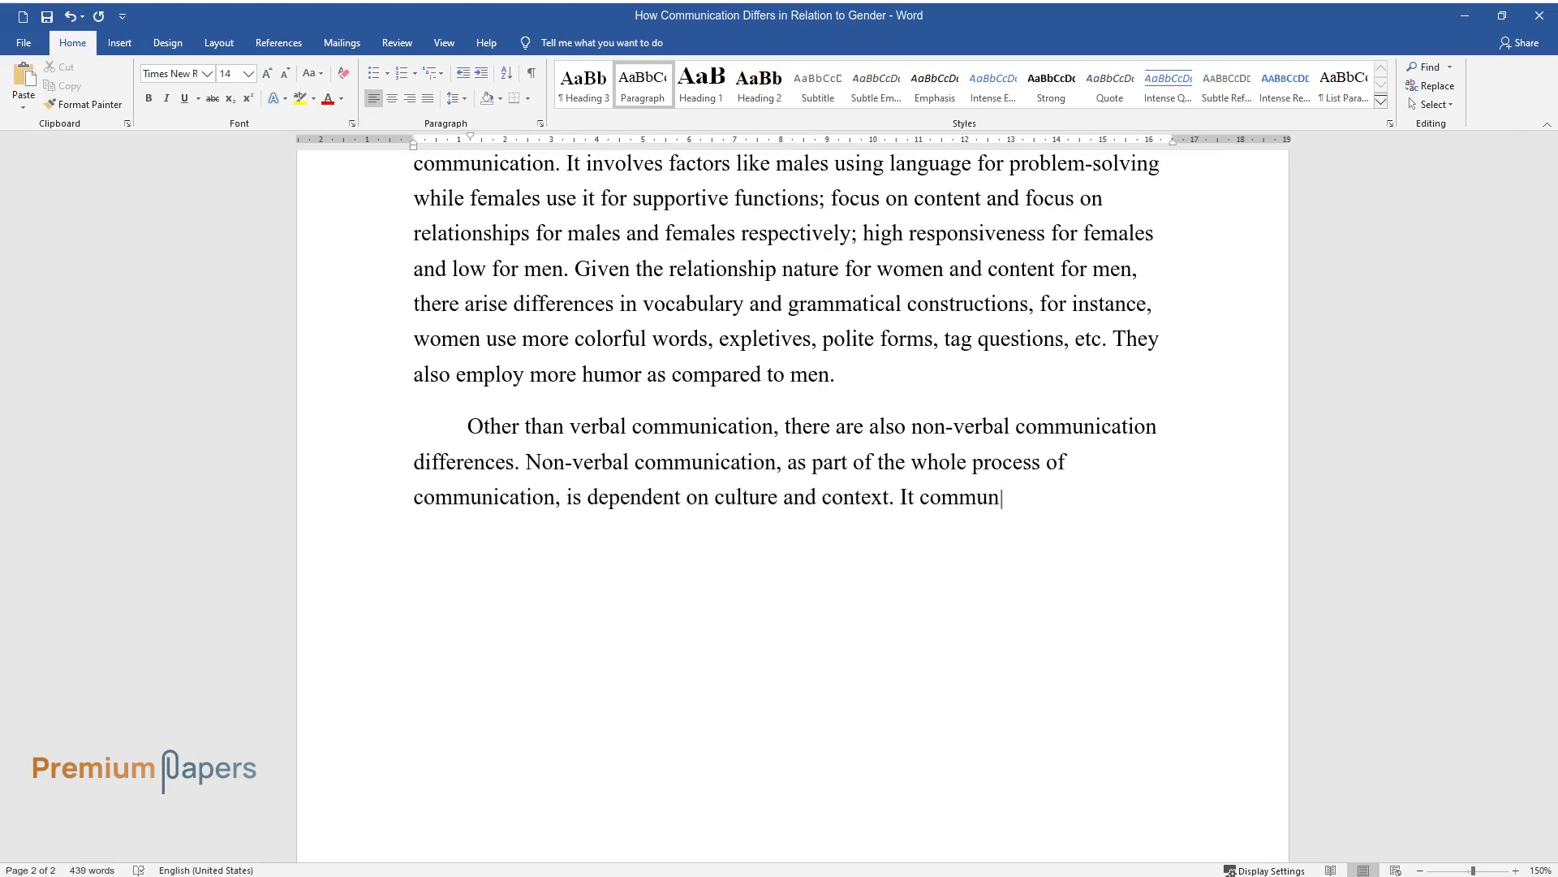
{"action": "type", "text": "icates meaning and is multifunct"}
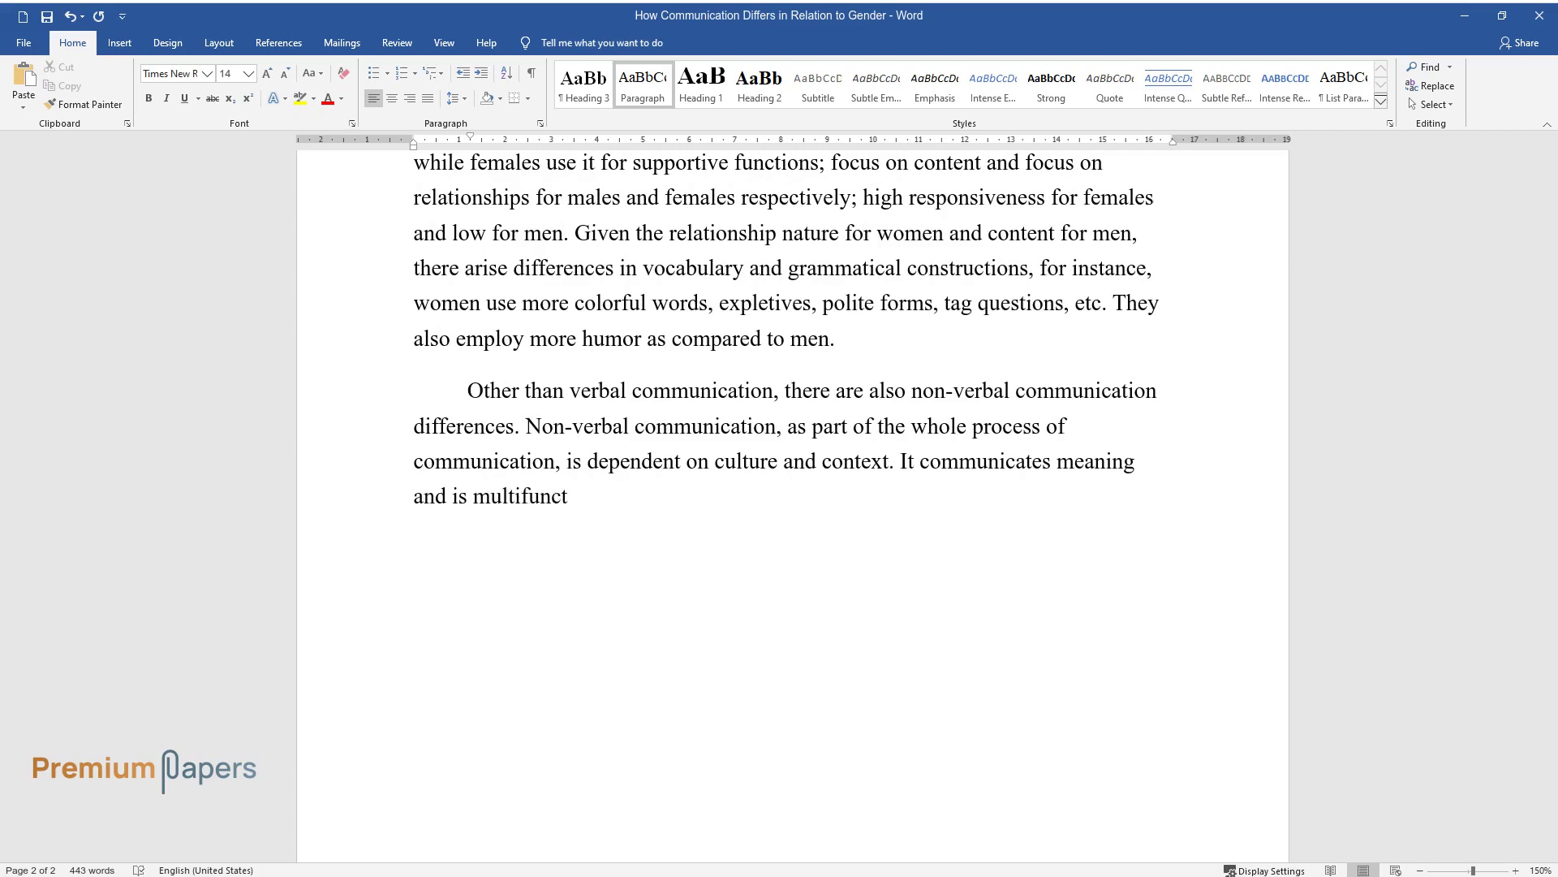
{"action": "type", "text": "f signifying ge"}
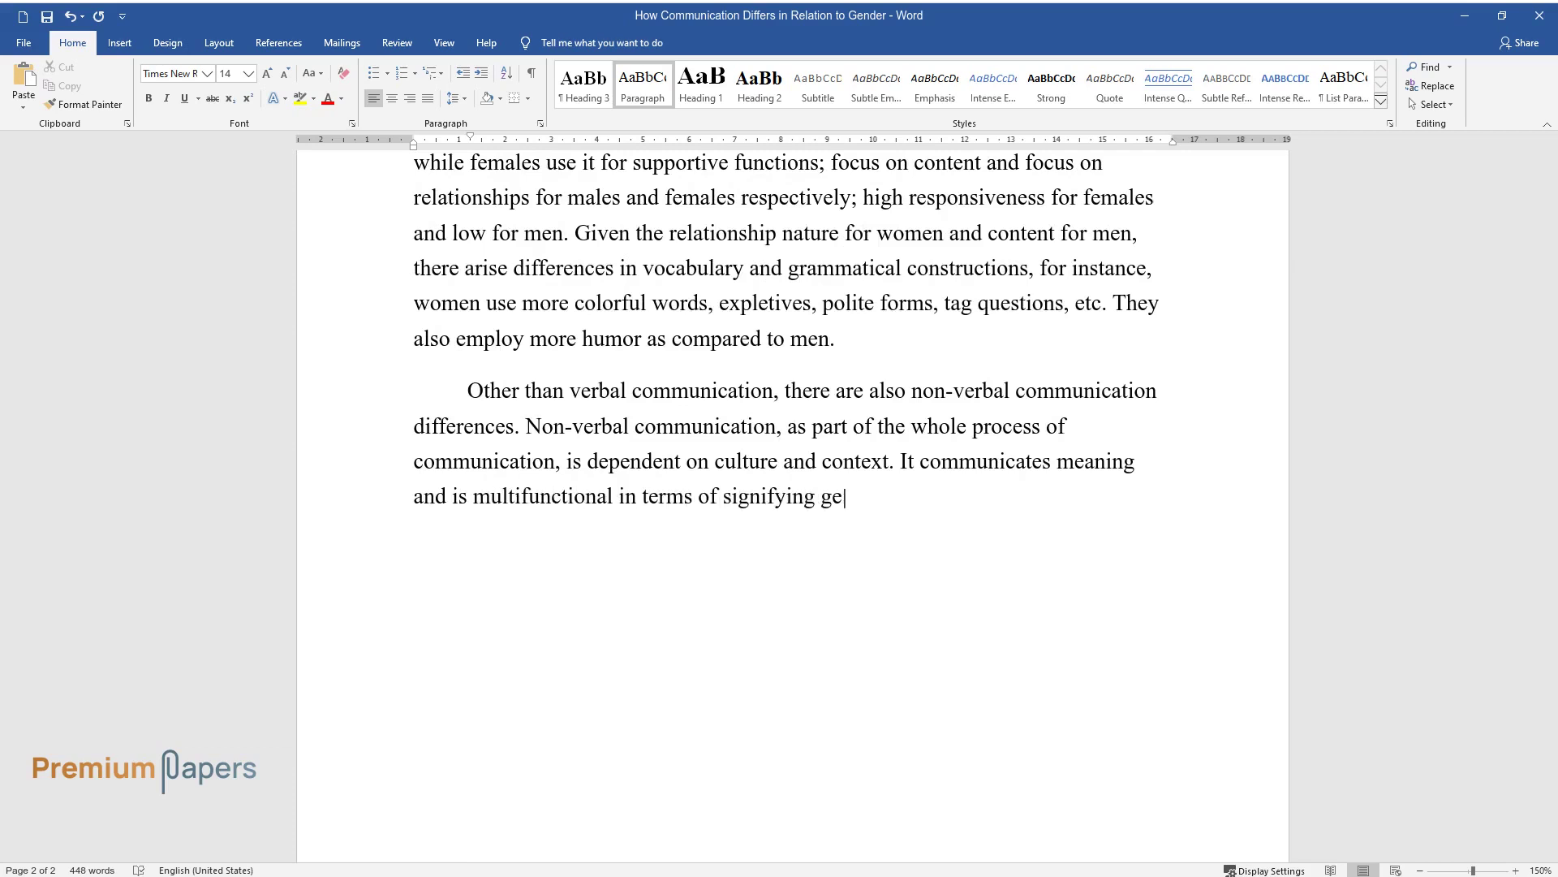
{"action": "type", "text": "nder, interaction regulation, gi"}
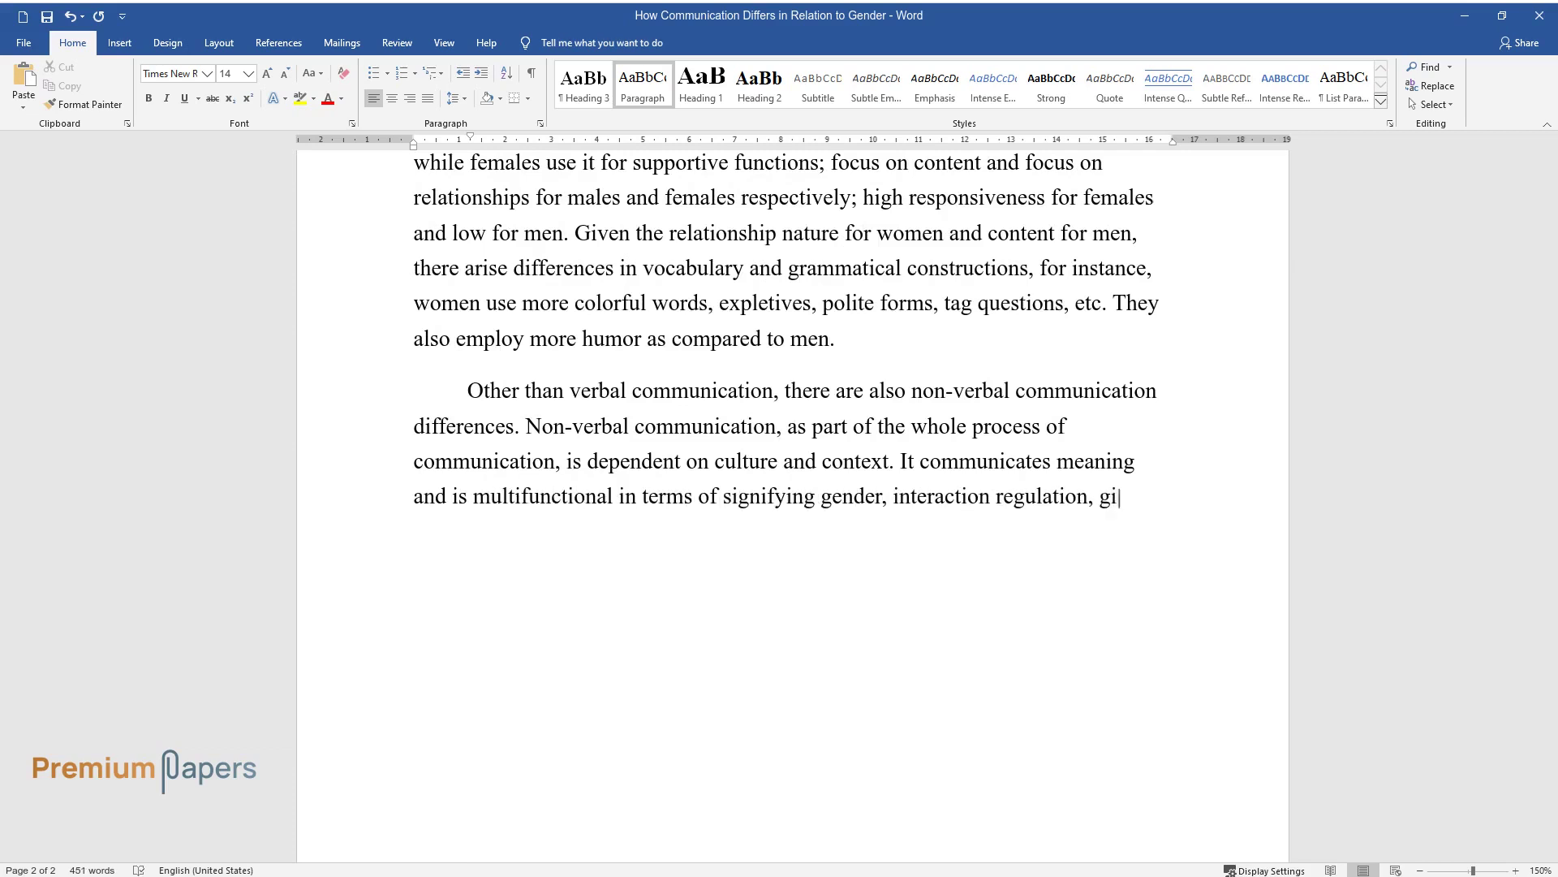
{"action": "type", "text": "ving meaning to verbal forms, re"}
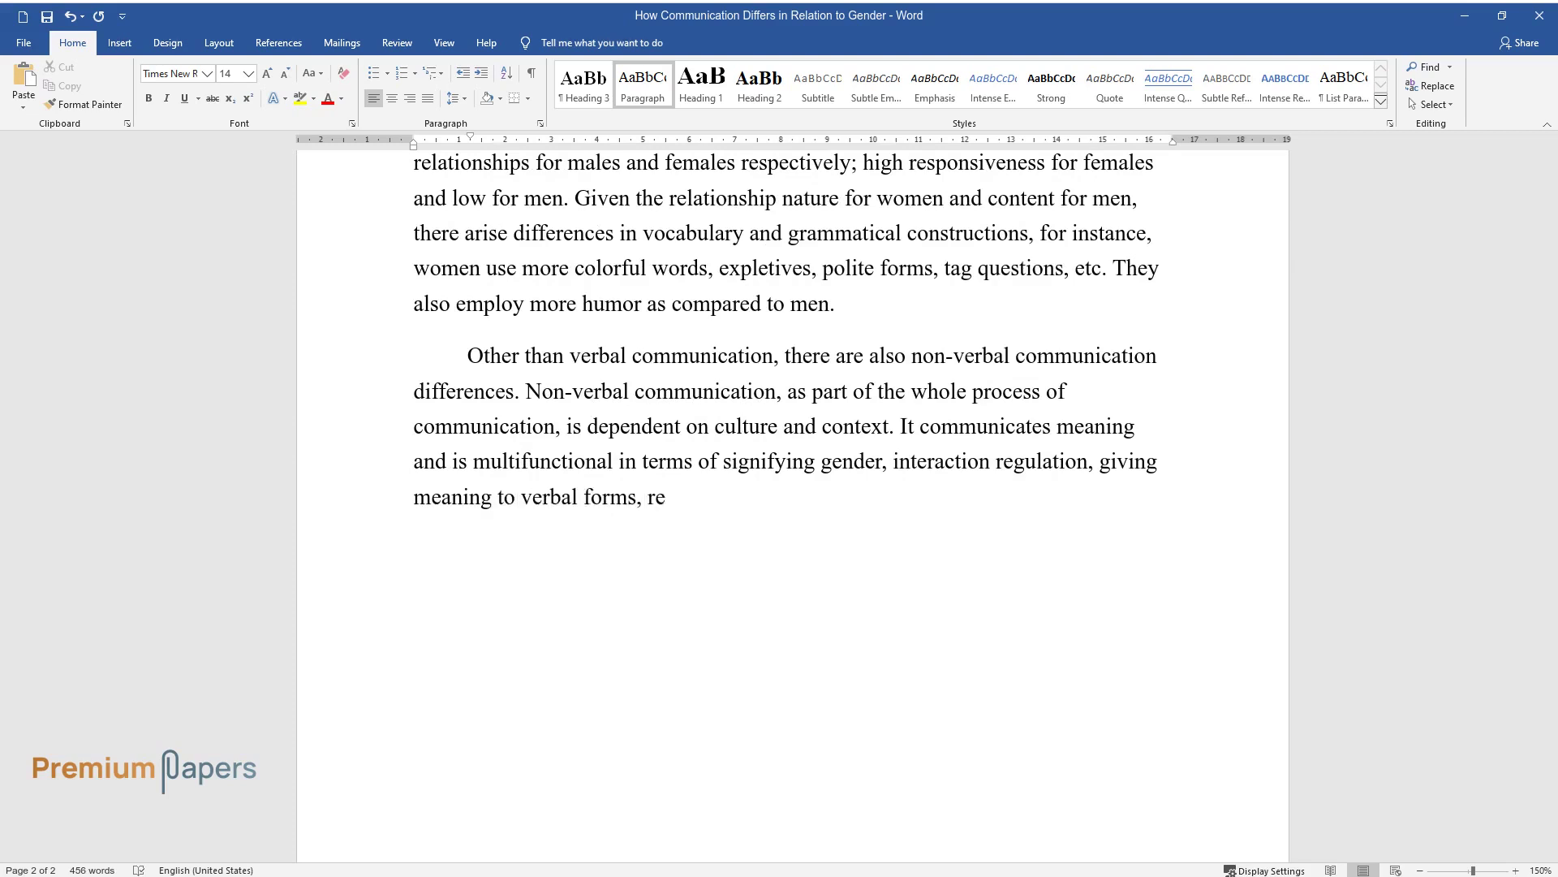
{"action": "type", "text": "flecting one's personal"}
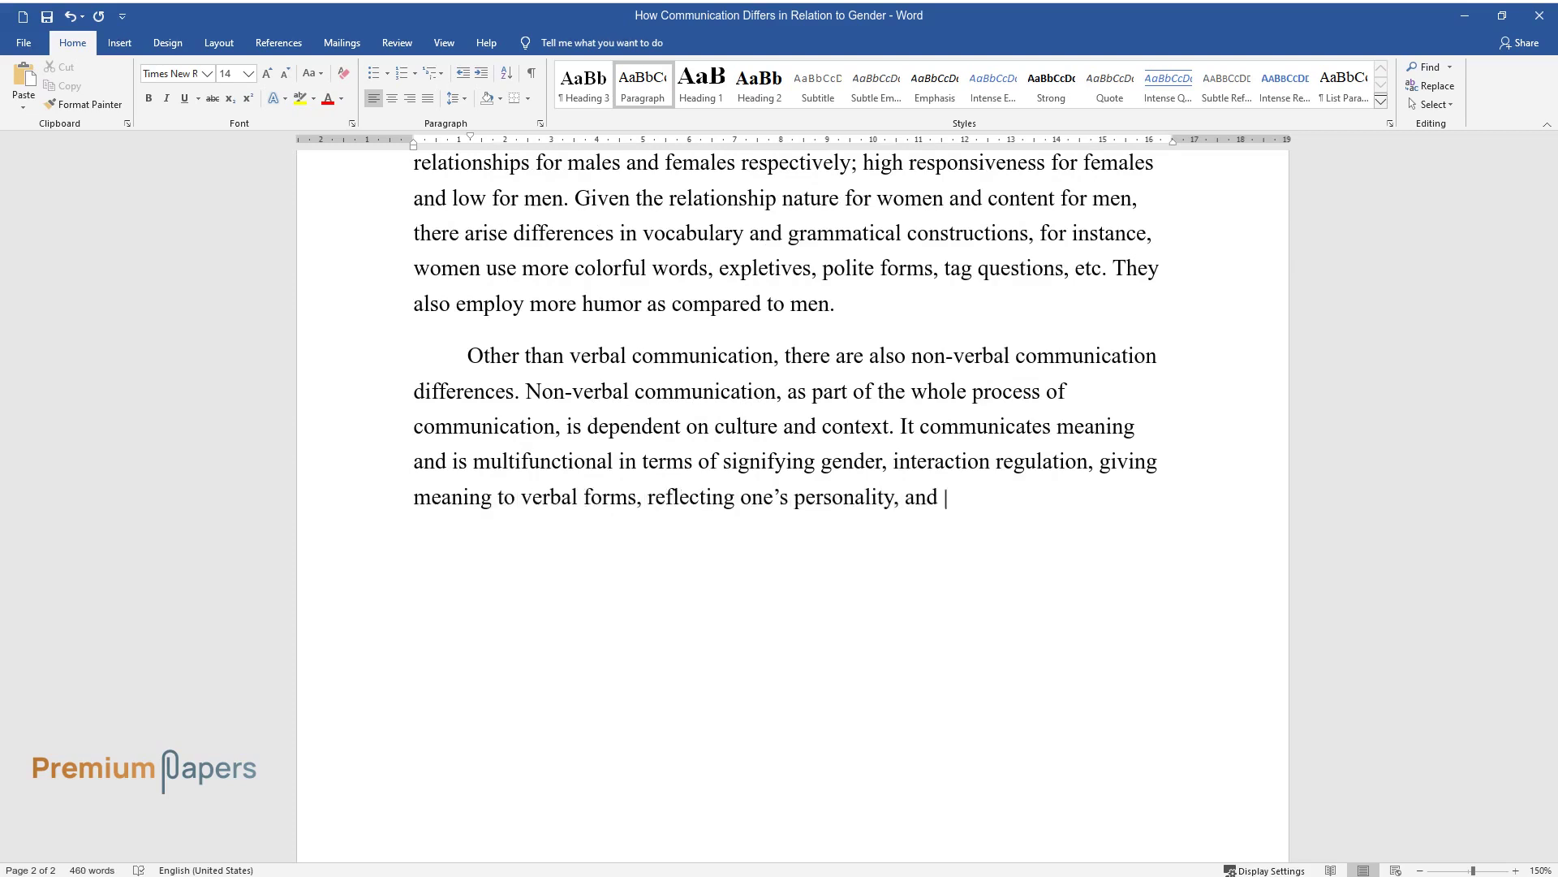
{"action": "type", "text": "ity, and so on. Men and women di"}
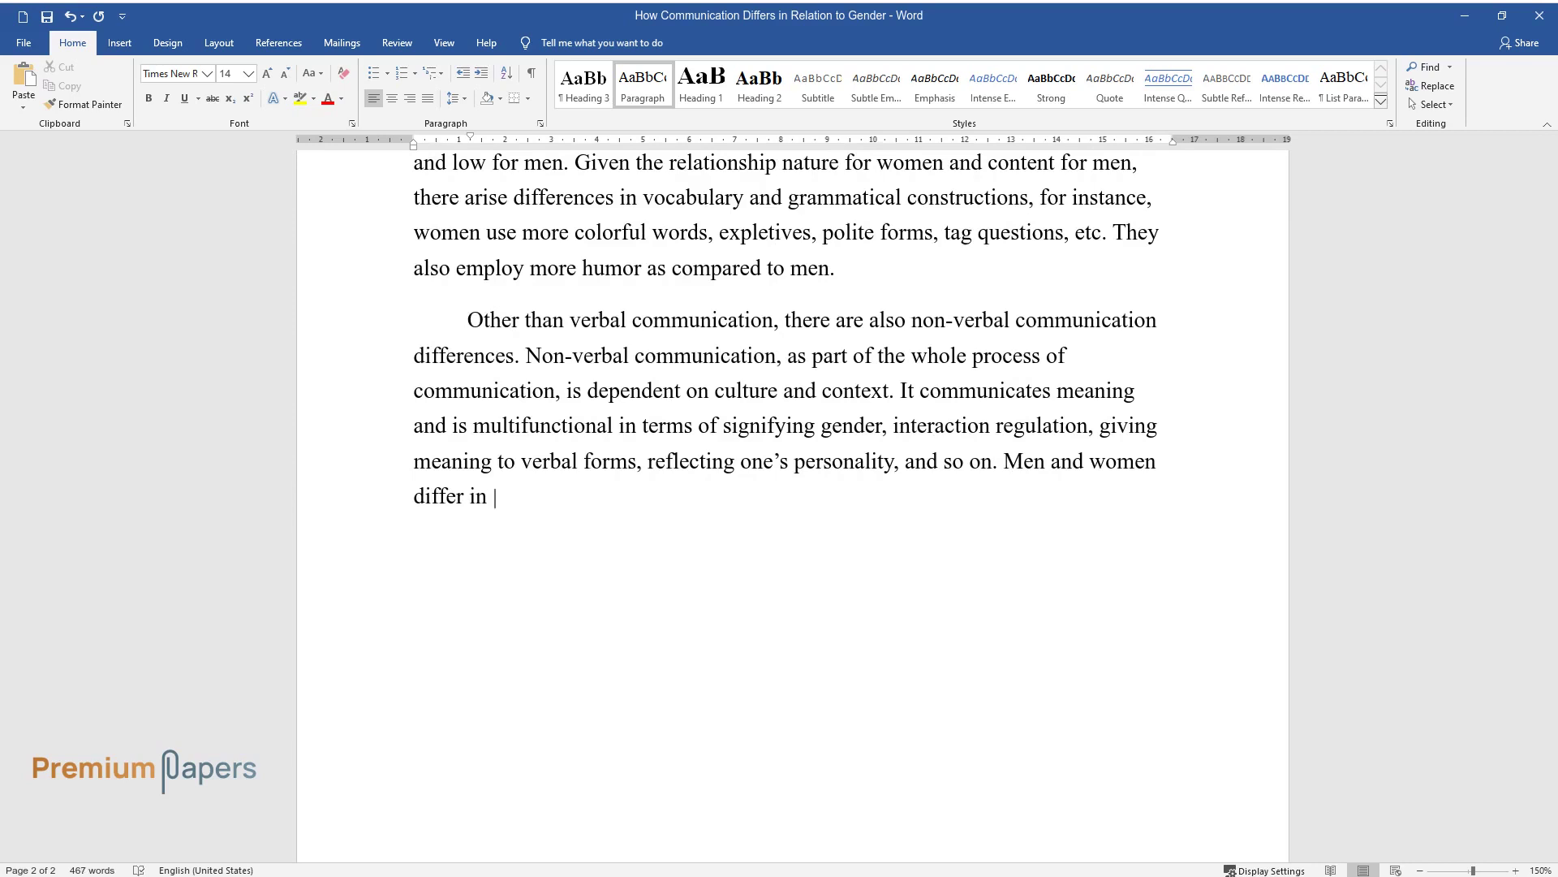
{"action": "type", "text": "ffer in kinesics (posture, eye behavior,"}
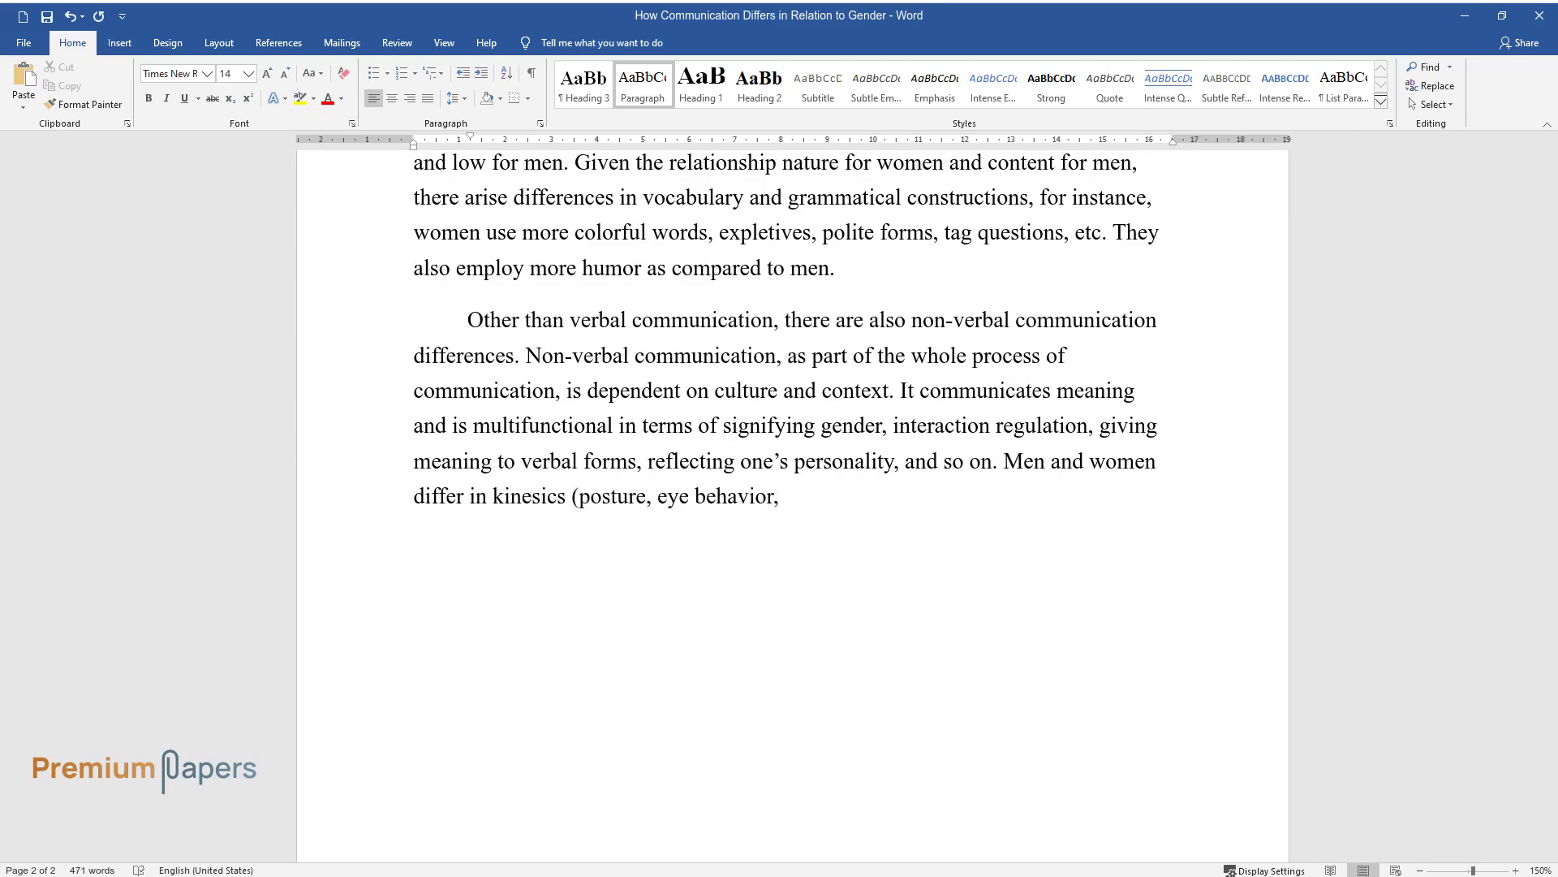
{"action": "type", "text": " facial expression, etc.). In ad"}
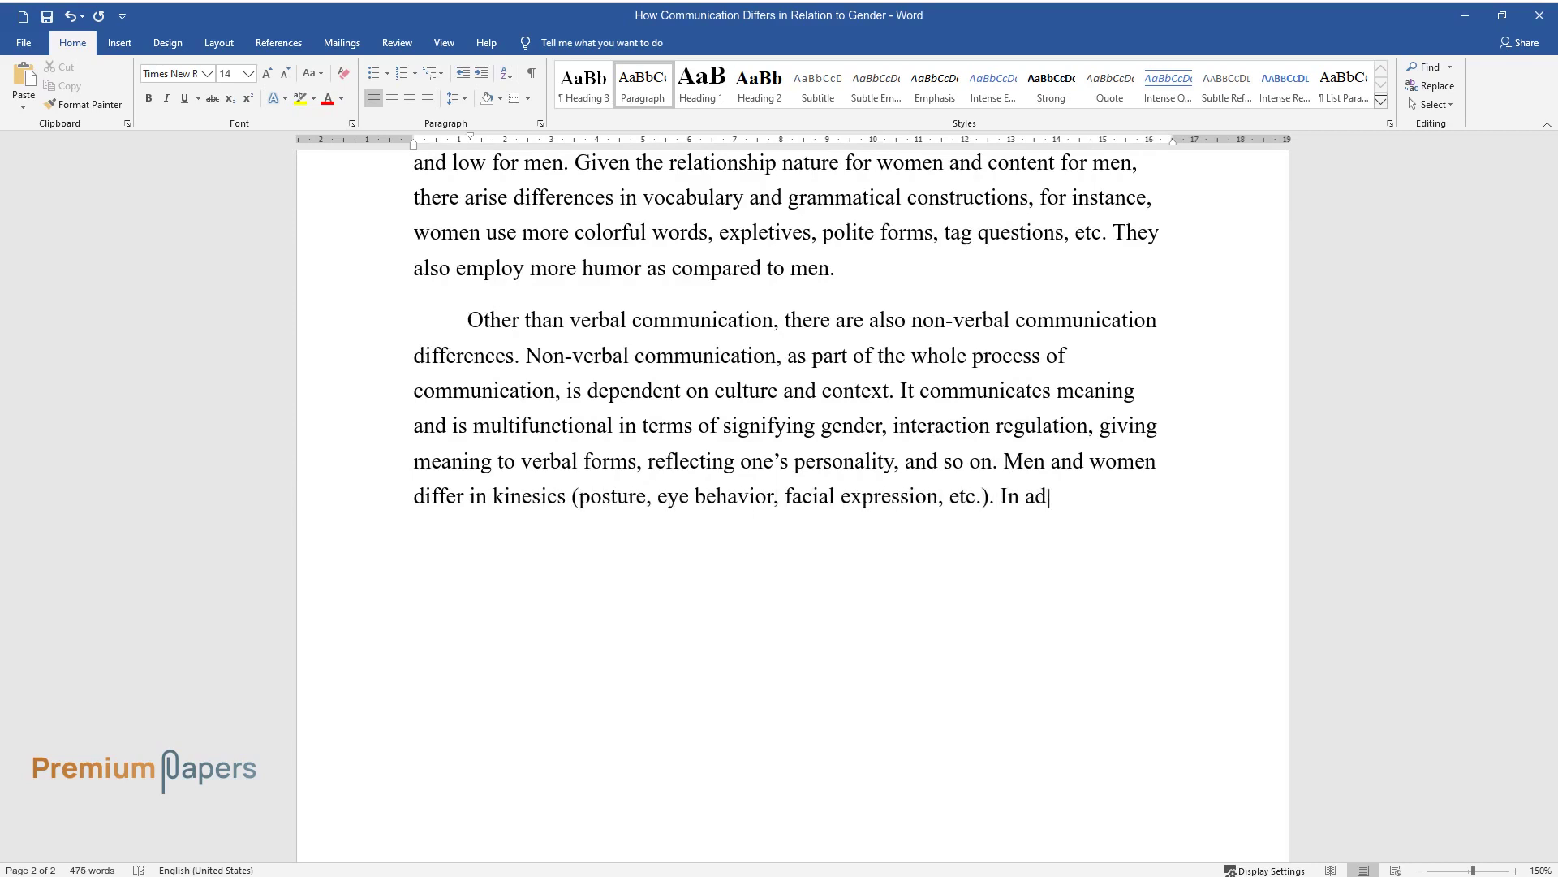
{"action": "type", "text": "dition, women tend to be more sensitive to proxemics an"}
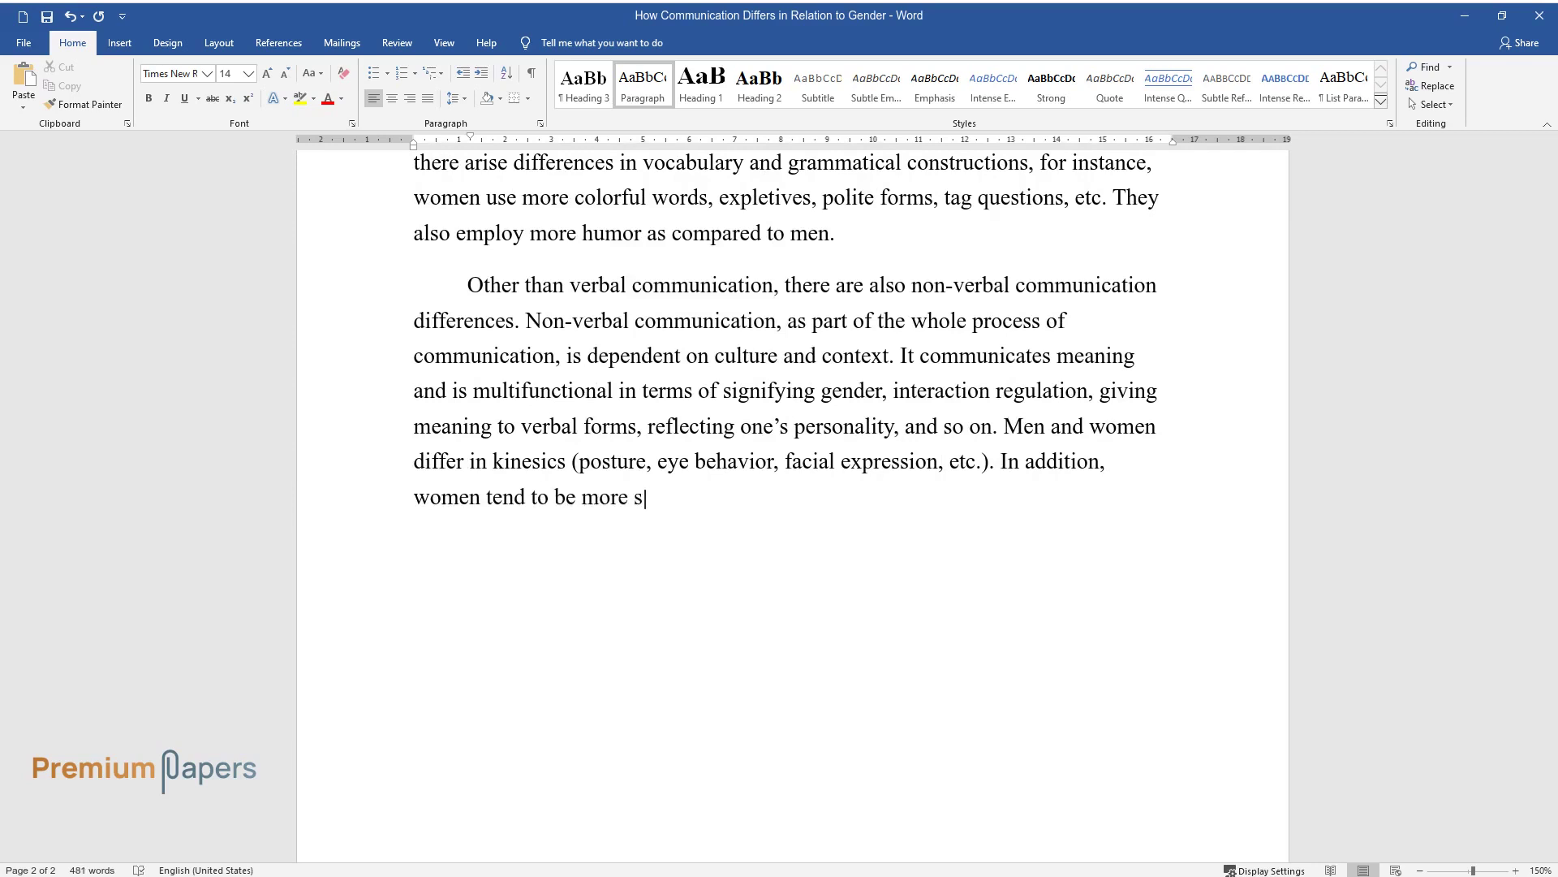
{"action": "type", "text": "d haptic"}
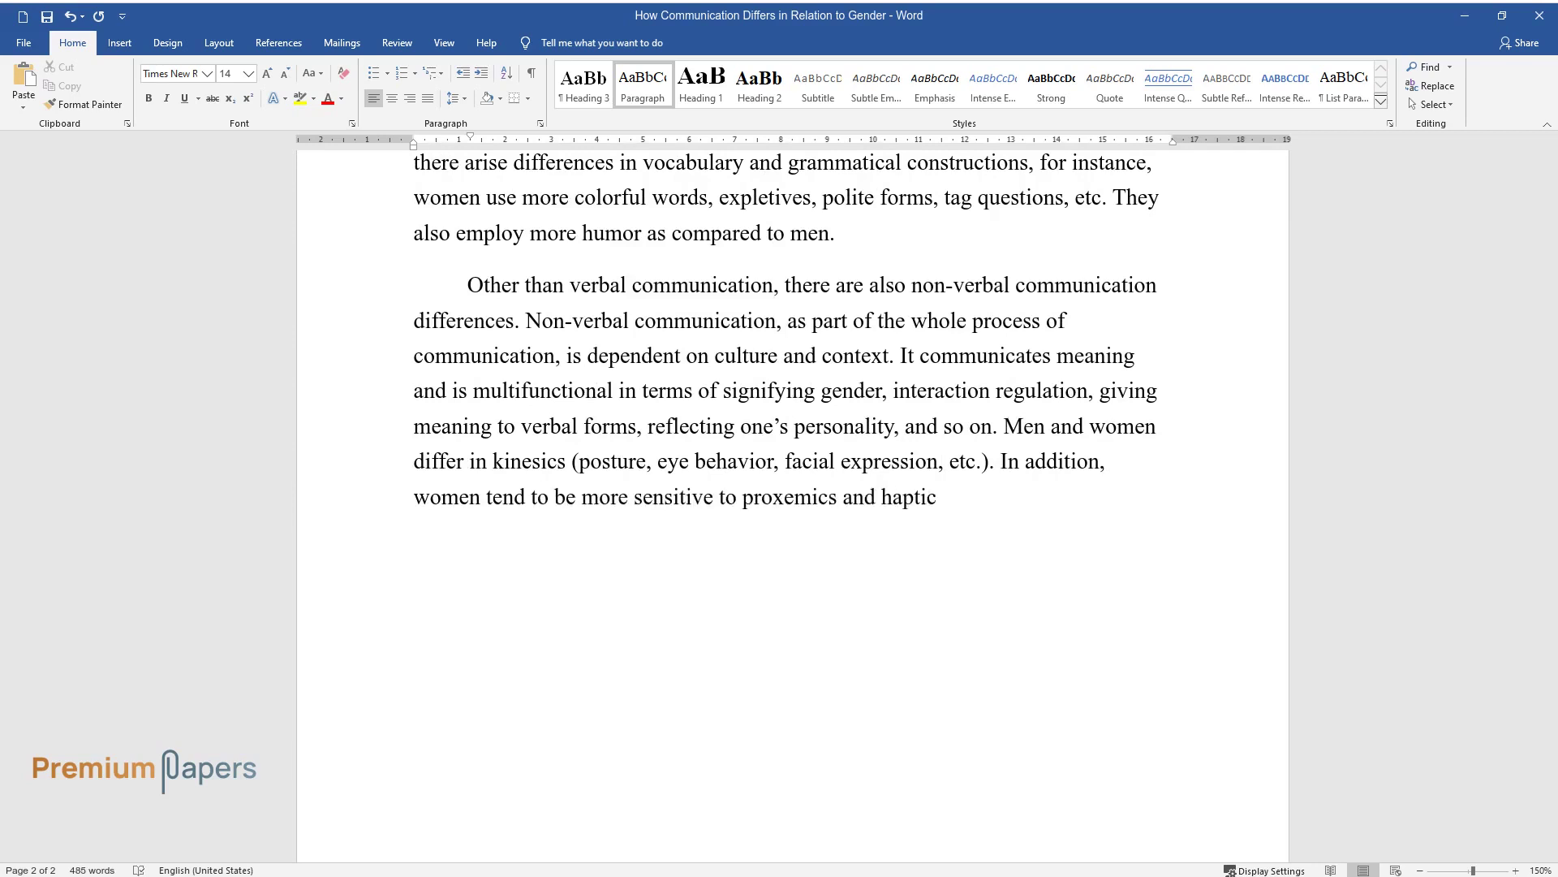
{"action": "type", "text": "s as compared to men. In terms o"}
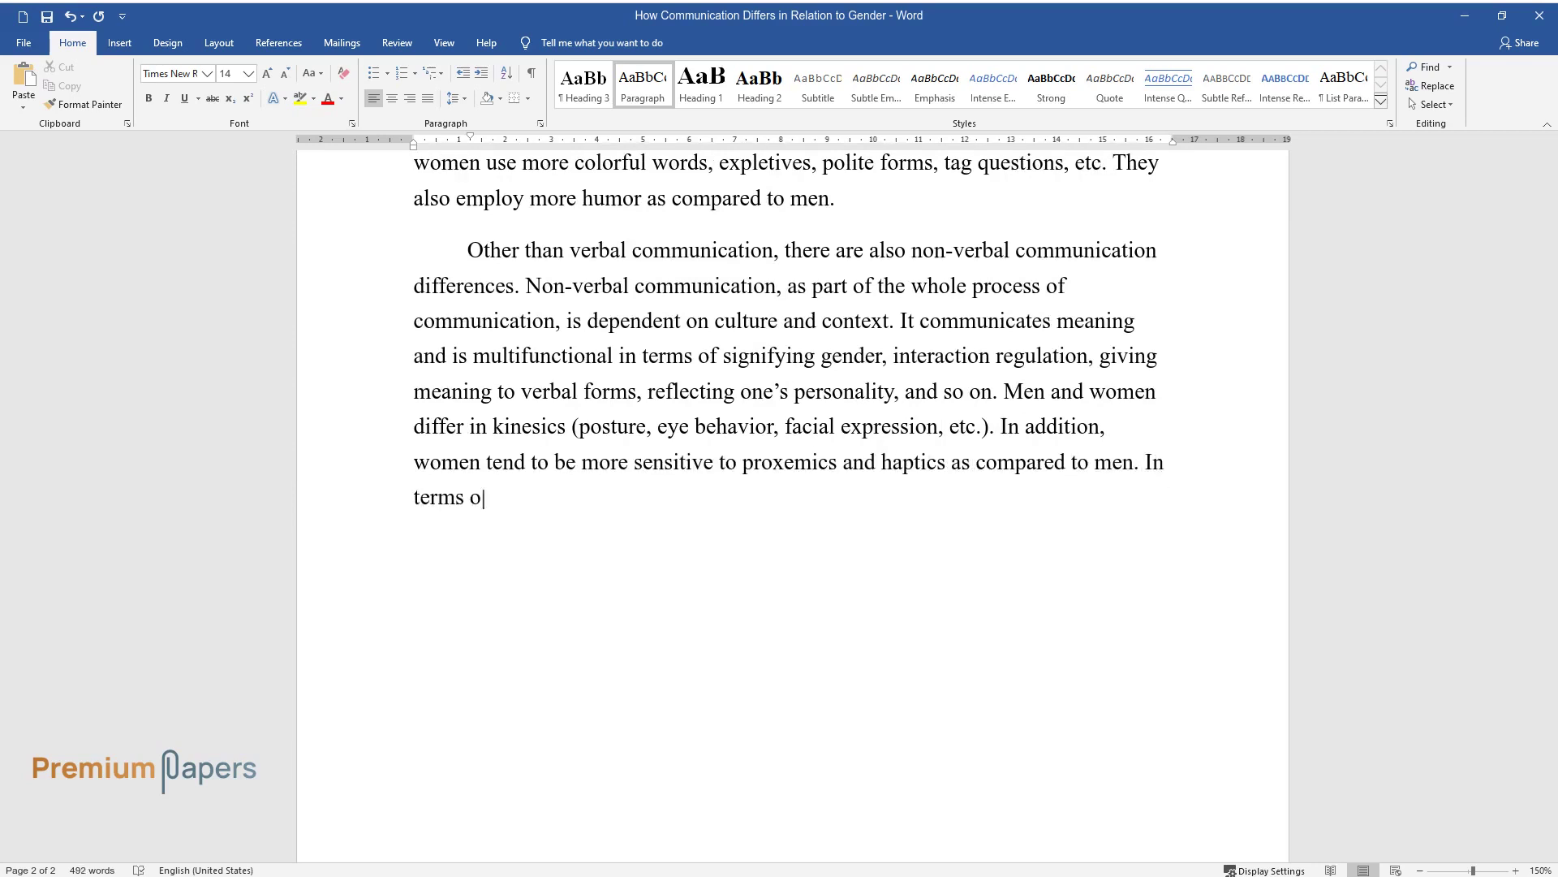
{"action": "type", "text": "f physical appearance, women are"}
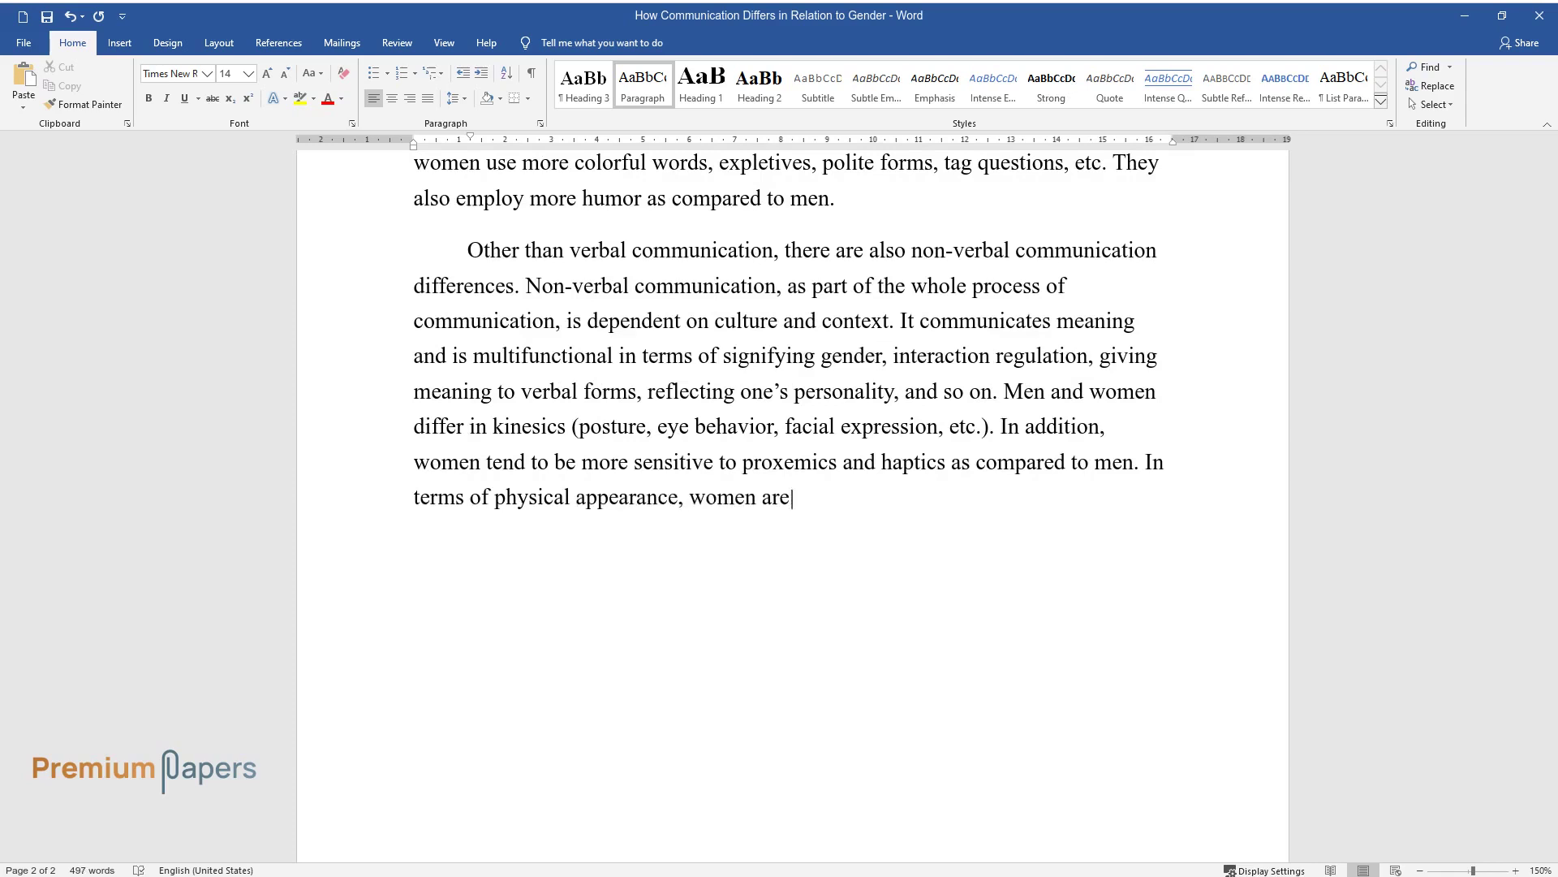
{"action": "type", "text": " more sensitive as compared to t"}
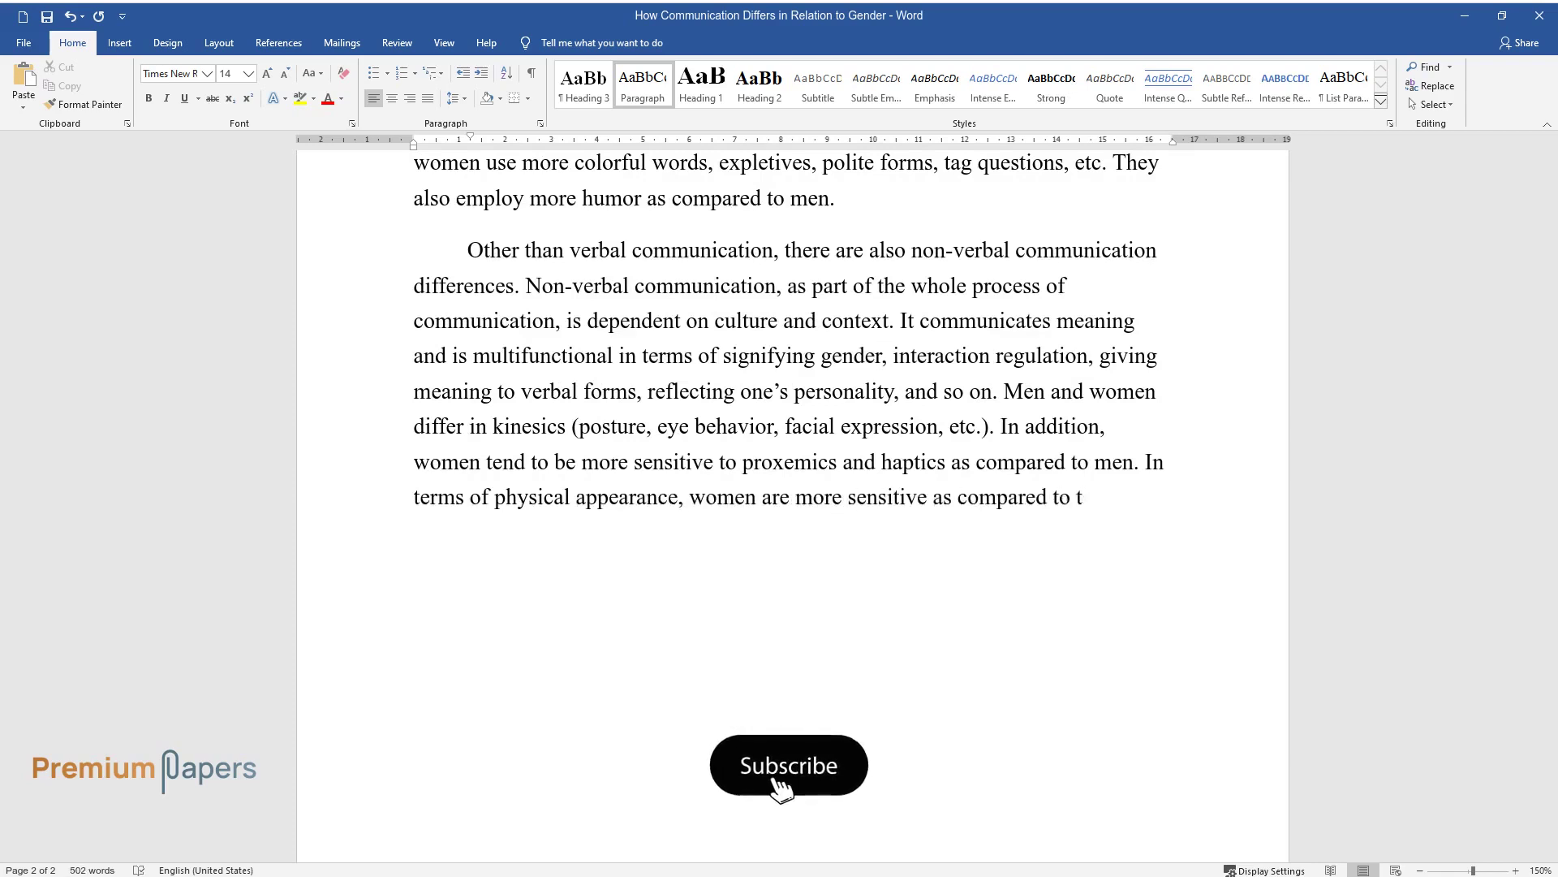
{"action": "type", "text": "heir male counterparts. Finally"}
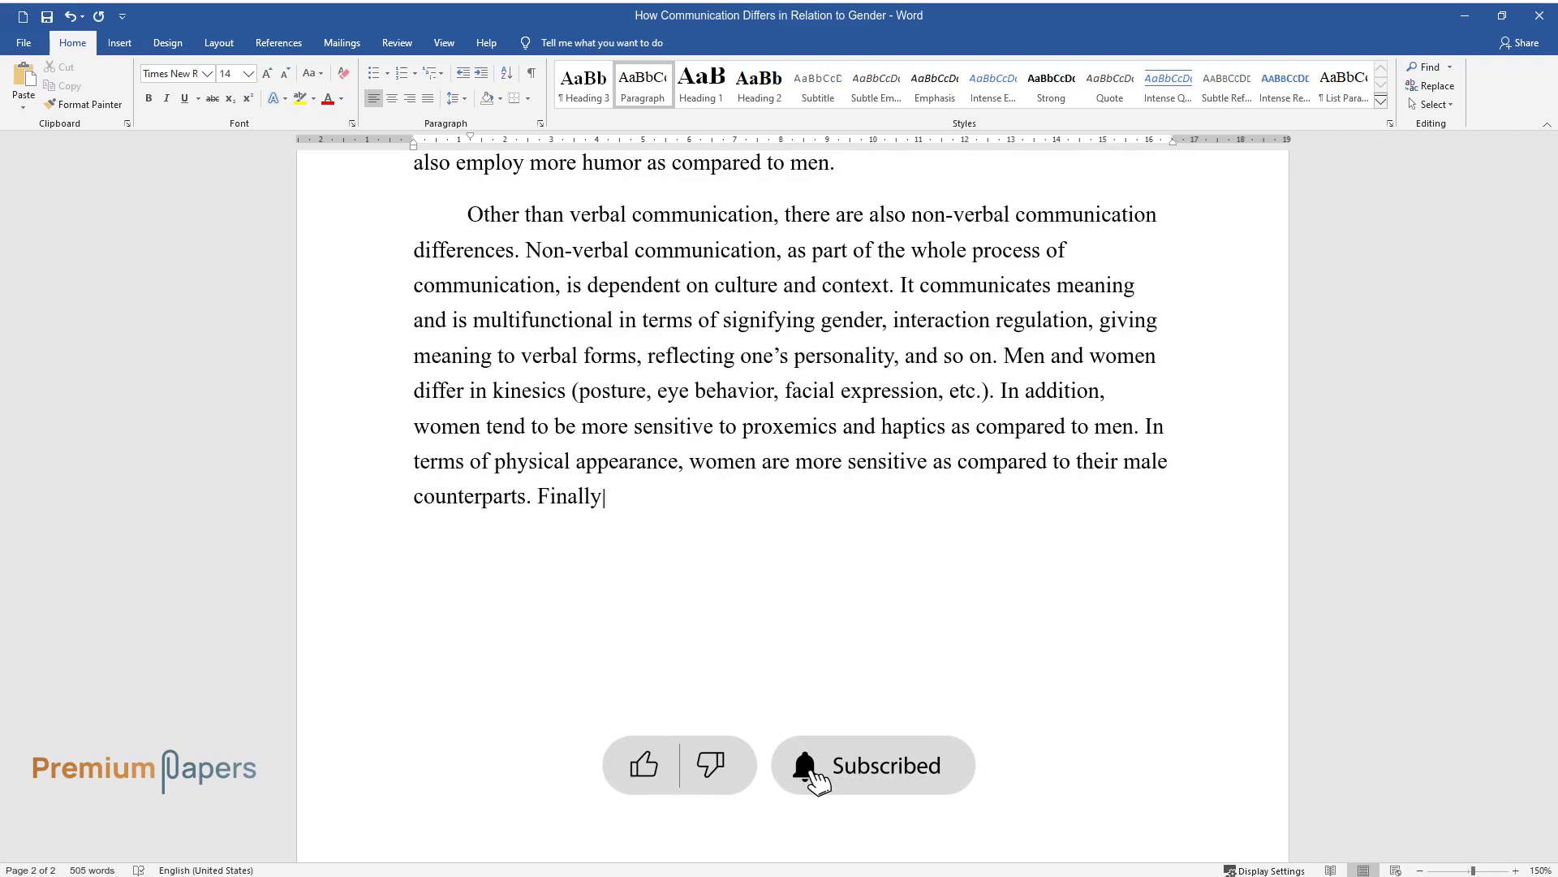
{"action": "type", "text": ", women are more skillful in sen"}
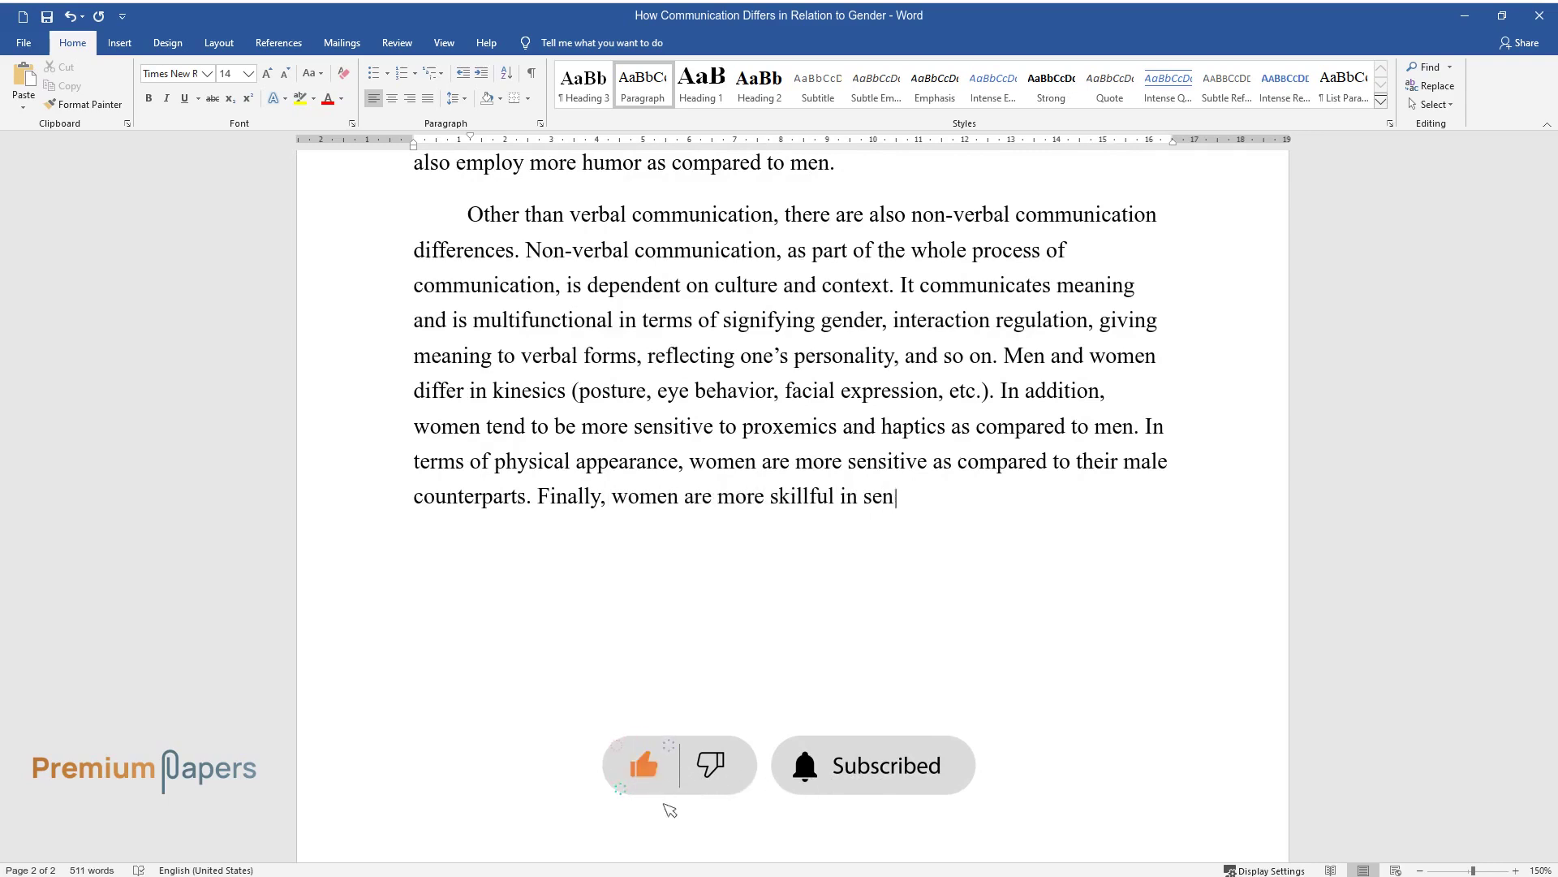
{"action": "type", "text": "ding and receiving messages than men."}
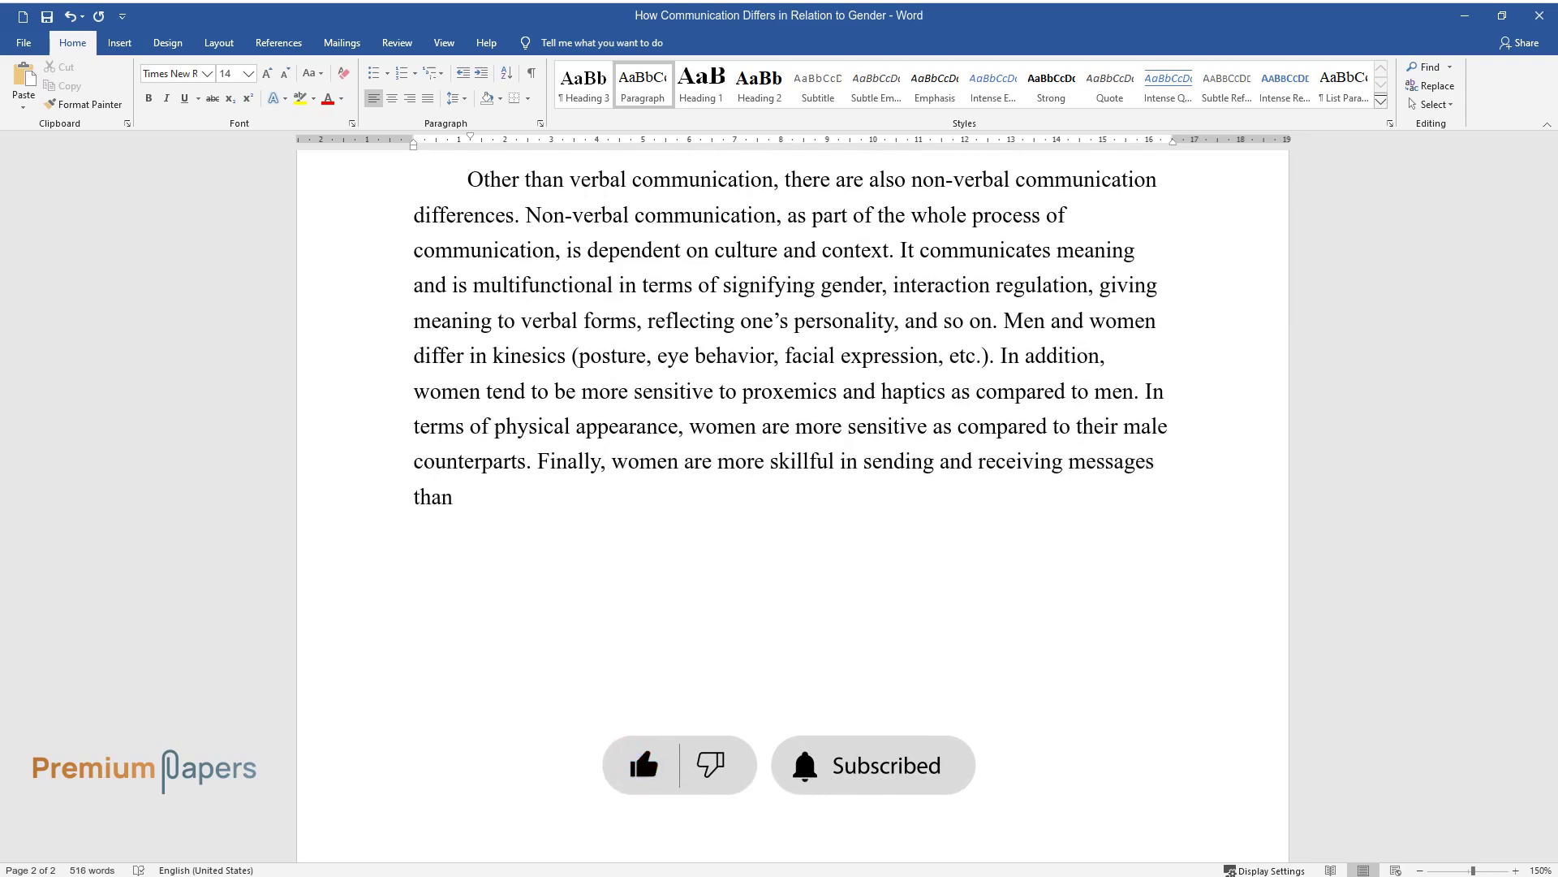